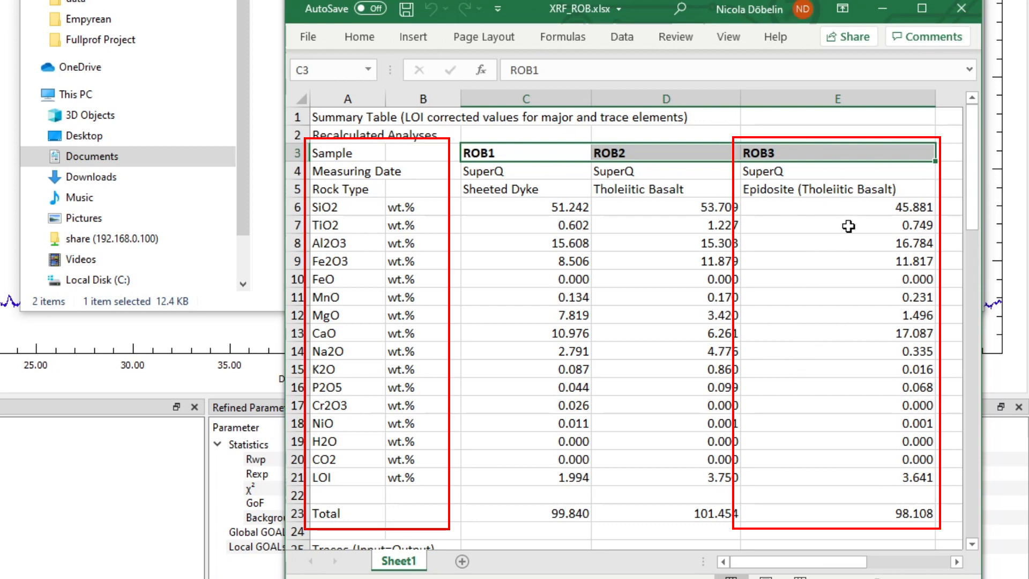
Check the ROB3 rock type in XRF_ROB.xlsx, minimise the spreadsheet and close the ROB3 folder window
{"action": "left_click", "coordinate": [833, 191]}
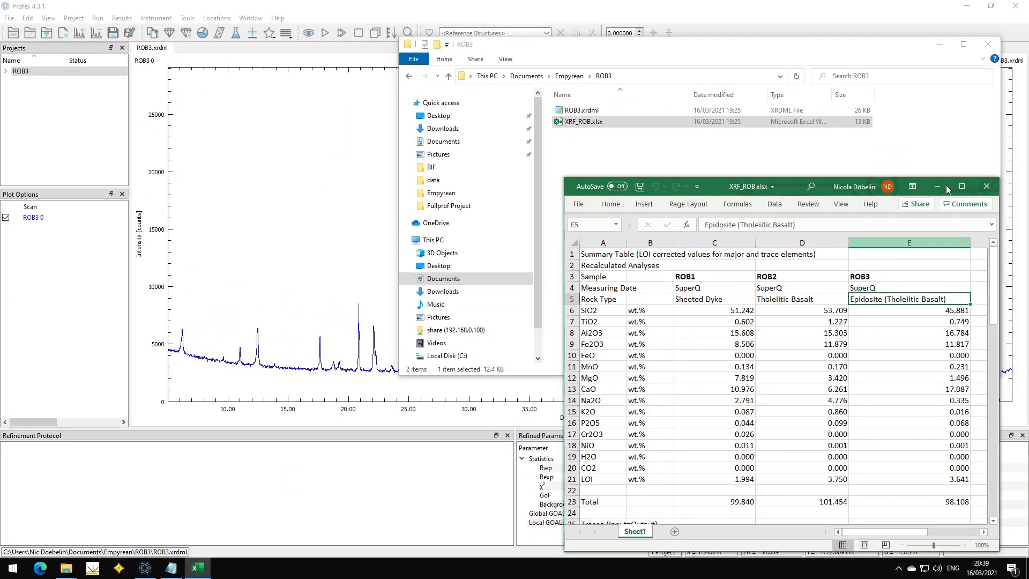
{"action": "left_click", "coordinate": [937, 187]}
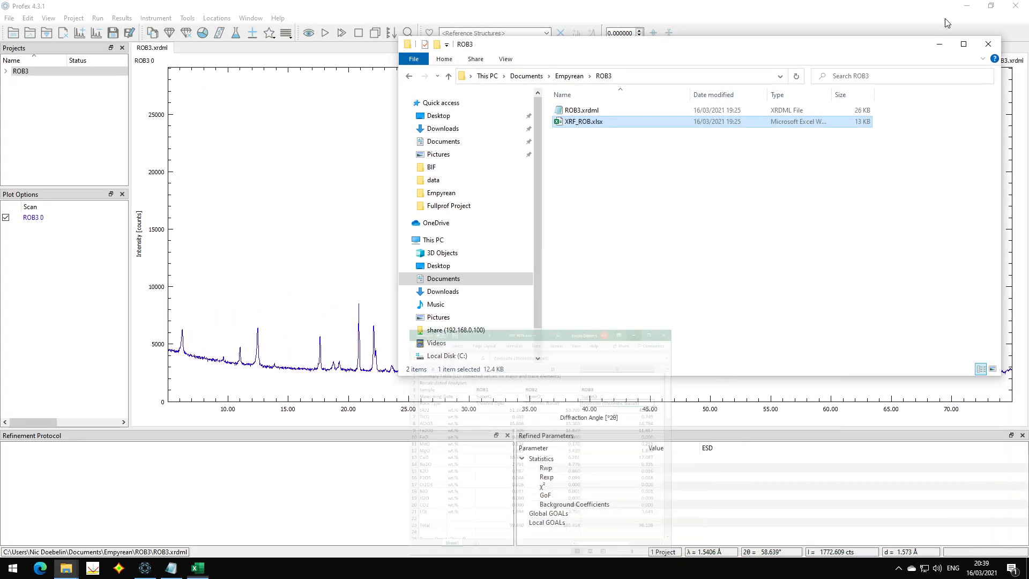
{"action": "left_click", "coordinate": [991, 47]}
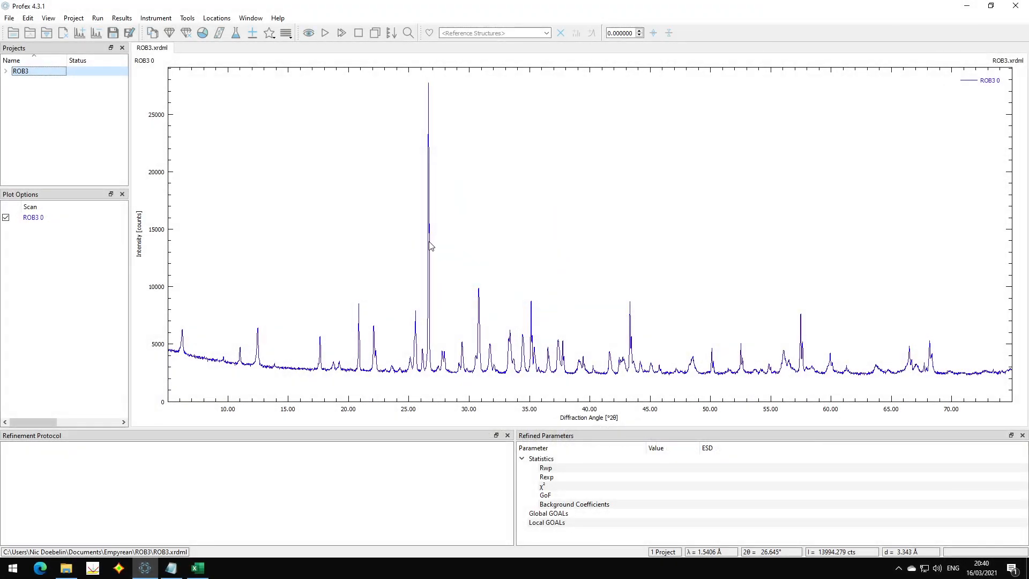
Match the strongest diffraction peak near 26.6° against the reference structures and display the Quartz-p3221 pattern
{"action": "left_click", "coordinate": [430, 245]}
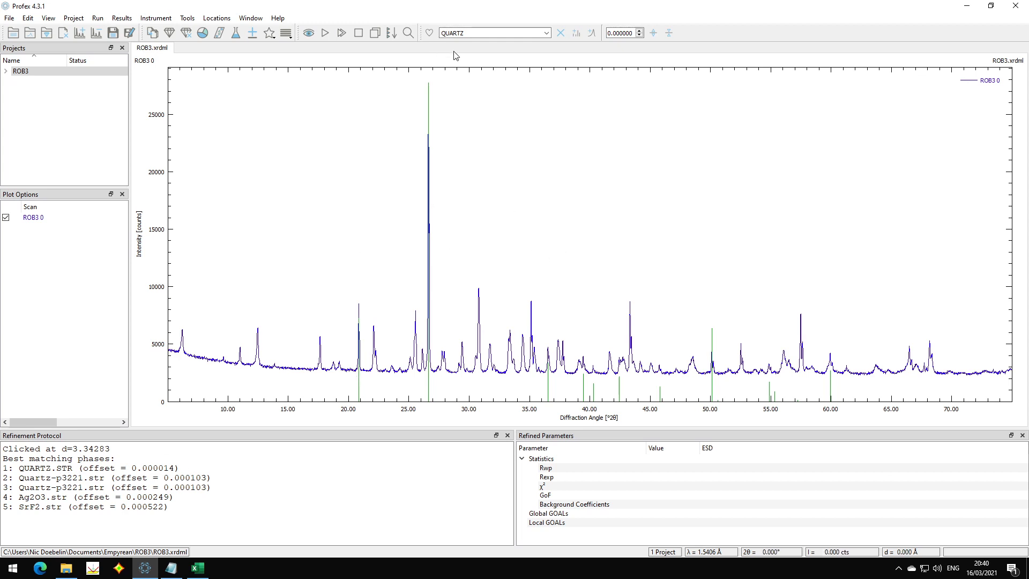
{"action": "scroll", "coordinate": [485, 32], "scroll_direction": "down", "scroll_amount": 1}
{"action": "scroll", "coordinate": [485, 32], "scroll_direction": "up", "scroll_amount": 1}
Add Quartz-p3221.str with a default control file for the Empyrean-1Der-fds-0250 instrument and run the refinement
{"action": "left_click", "coordinate": [252, 34]}
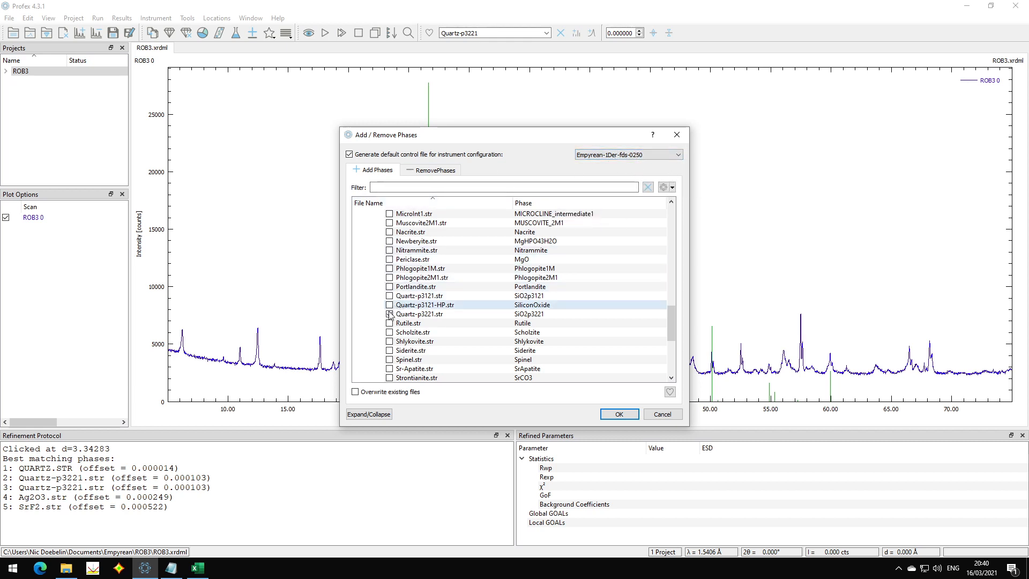
{"action": "left_click", "coordinate": [619, 413]}
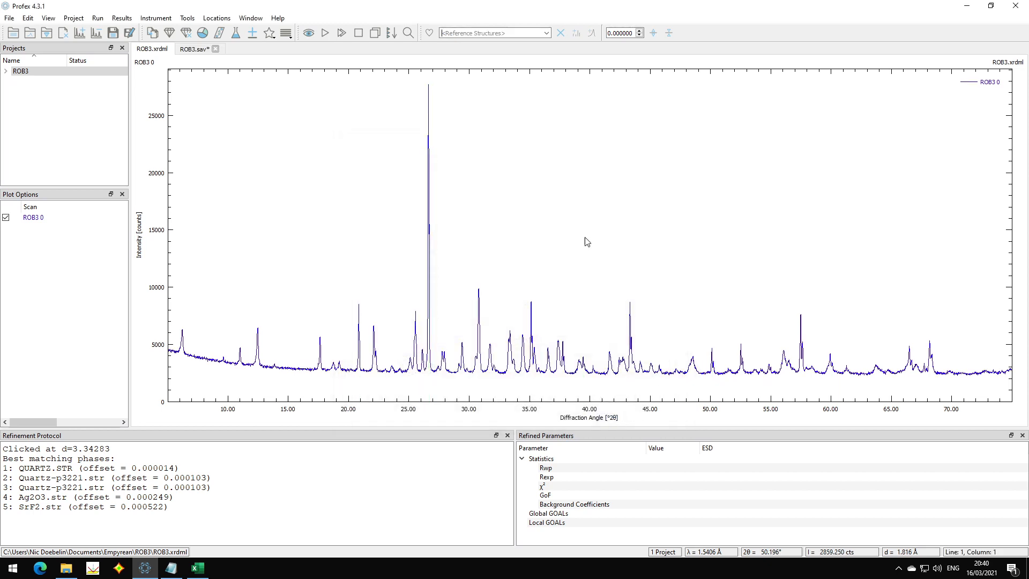
{"action": "left_click", "coordinate": [193, 48]}
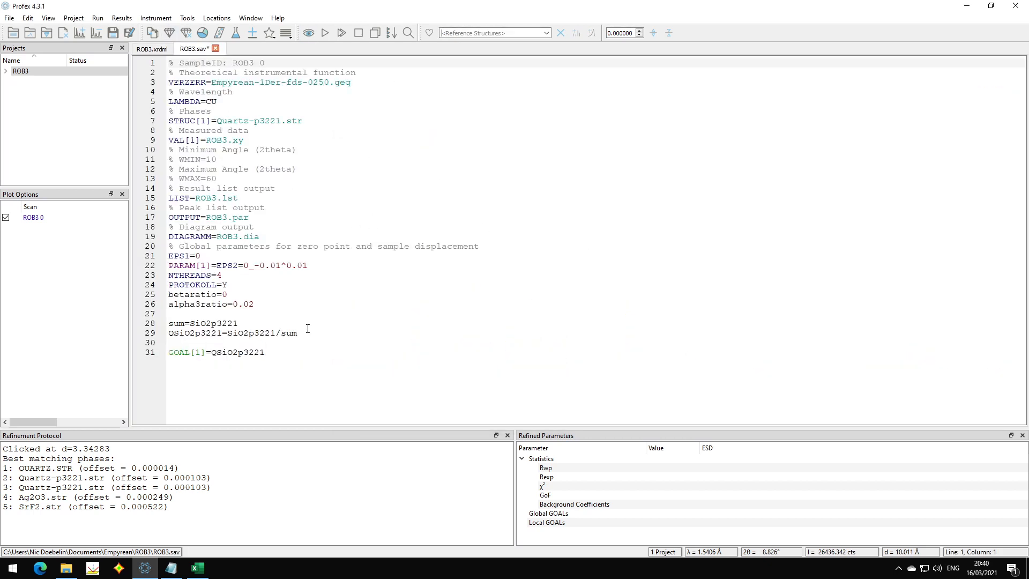
{"action": "left_click", "coordinate": [154, 52]}
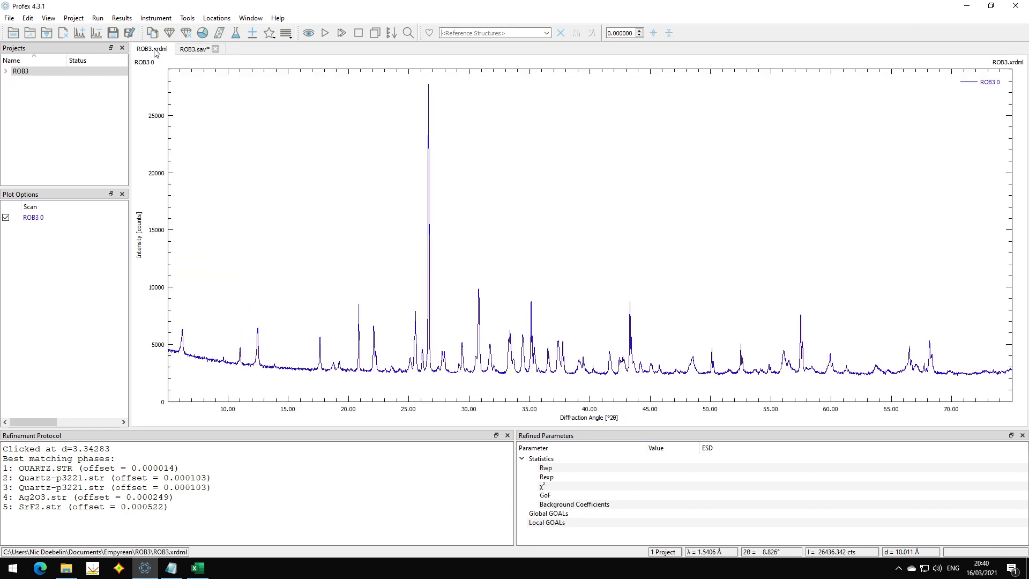
{"action": "left_click", "coordinate": [325, 33]}
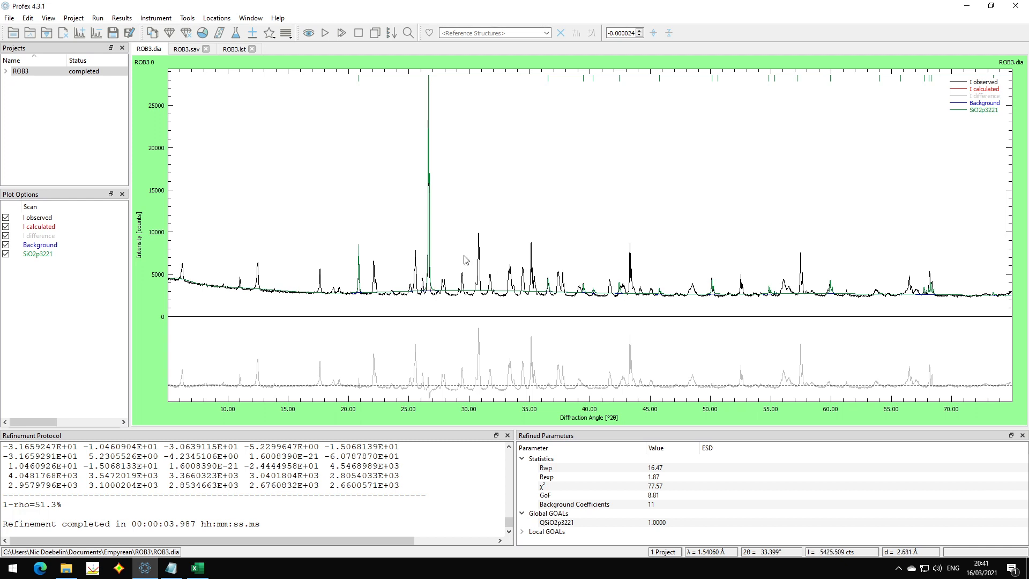
Show Search/Match Phases and set its instrument configuration to Empyrean-1Der-fds-0250
{"action": "left_click", "coordinate": [251, 20]}
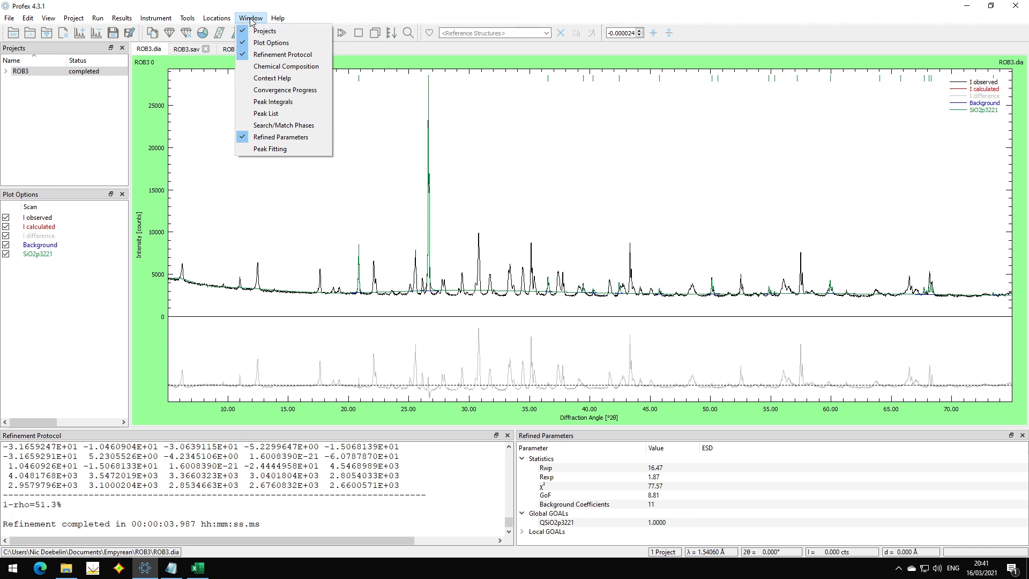
{"action": "left_click", "coordinate": [275, 126]}
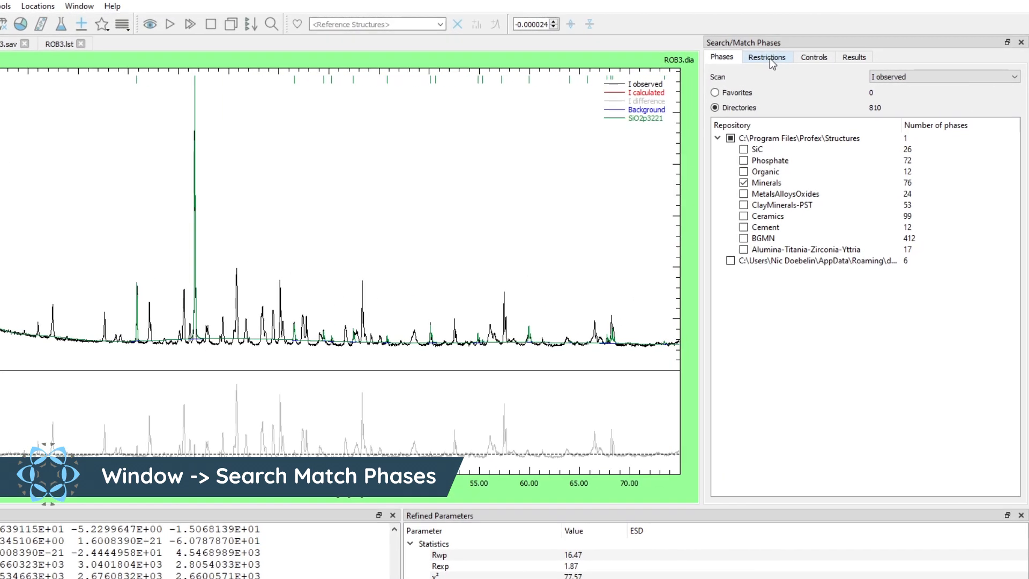
{"action": "left_click", "coordinate": [815, 59]}
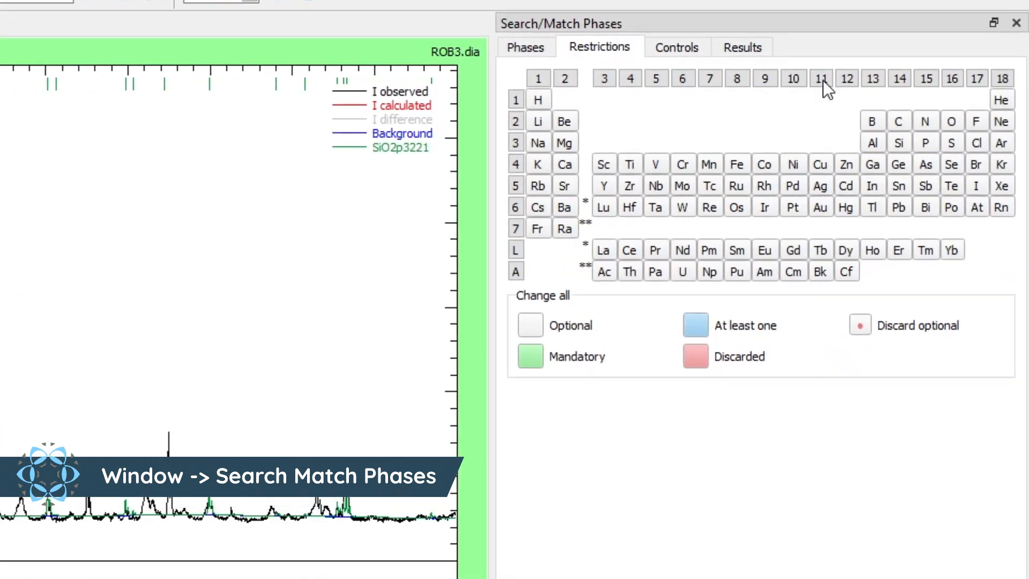
{"action": "left_click", "coordinate": [674, 50]}
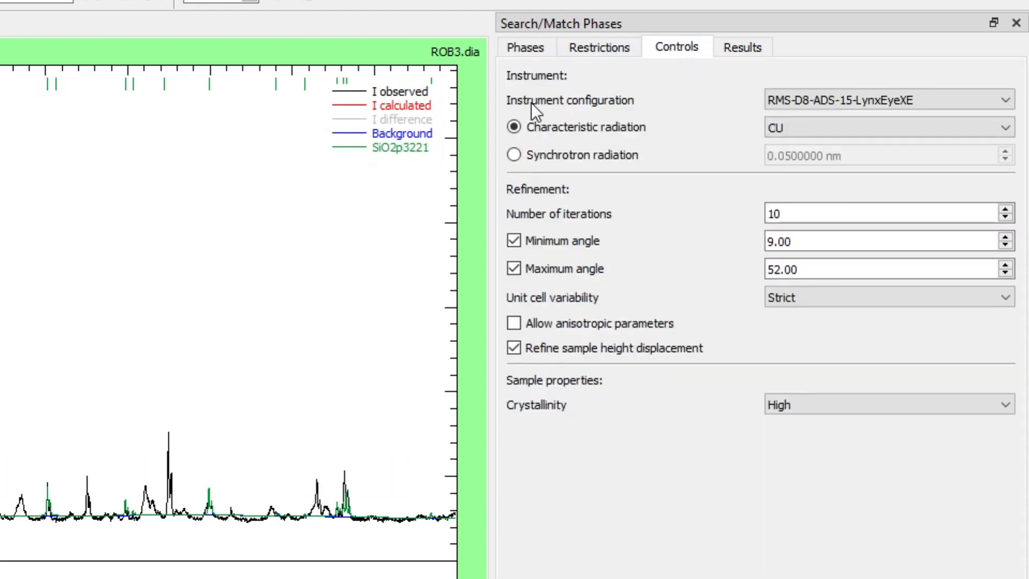
{"action": "left_click", "coordinate": [806, 100]}
{"action": "scroll", "coordinate": [834, 143], "scroll_direction": "up", "scroll_amount": 1}
{"action": "left_click", "coordinate": [837, 132]}
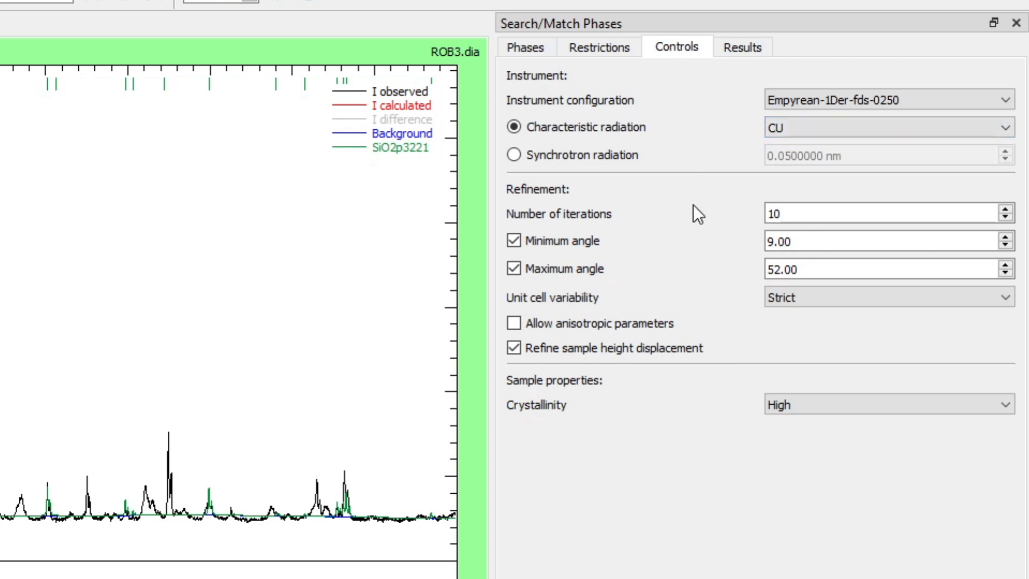
Set the search/match refinement's minimum angle to 5.00 and its maximum angle to 49.50
{"action": "left_click", "coordinate": [809, 214]}
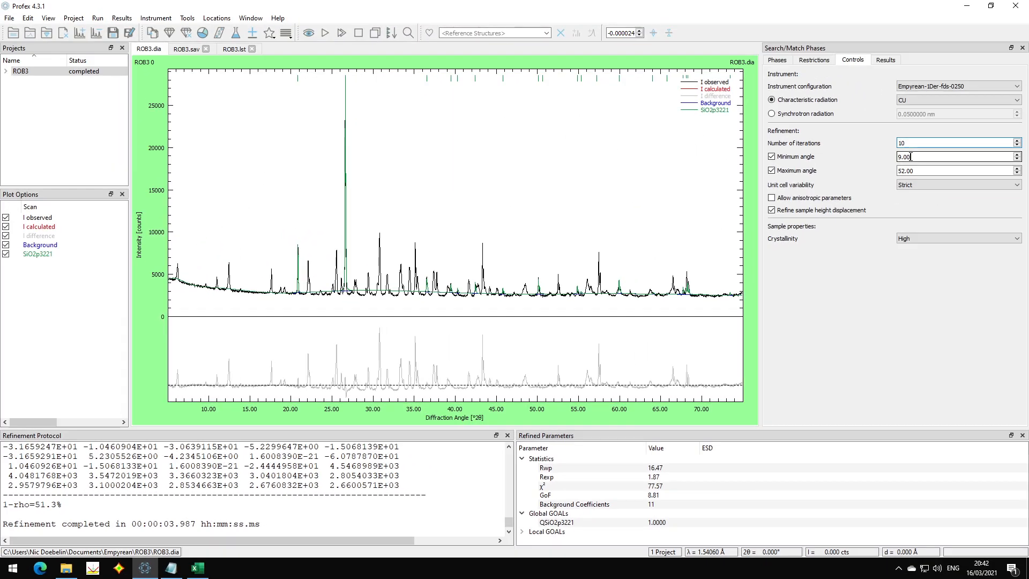
{"action": "scroll", "coordinate": [911, 157], "scroll_direction": "up", "scroll_amount": 3}
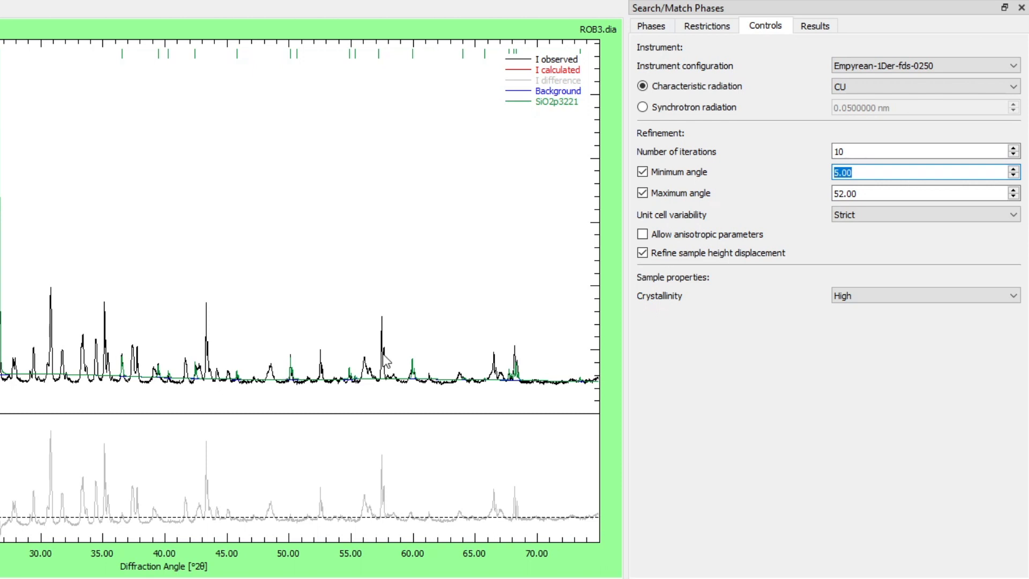
{"action": "double_click", "coordinate": [886, 194]}
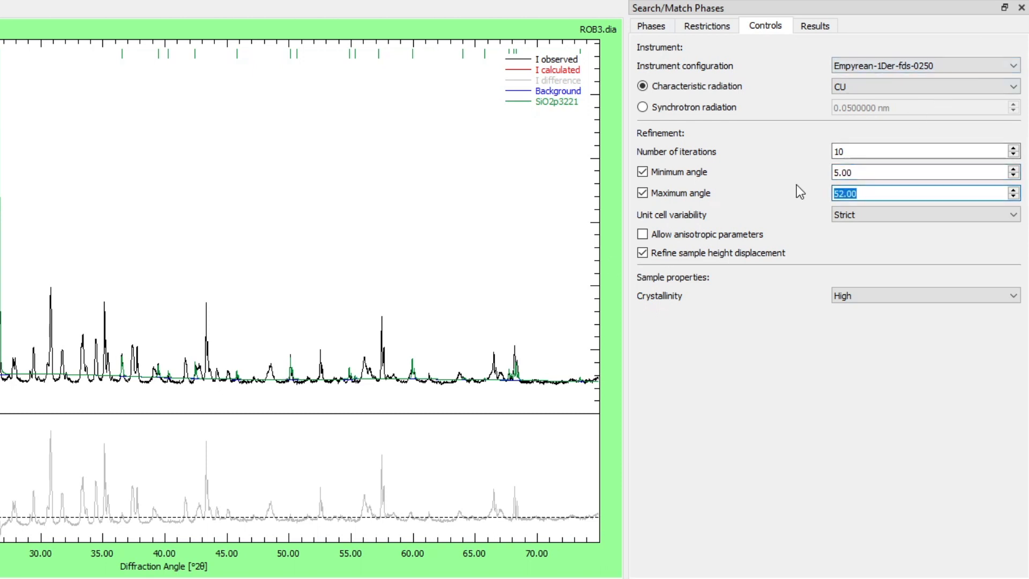
{"action": "type", "text": "49.5"}
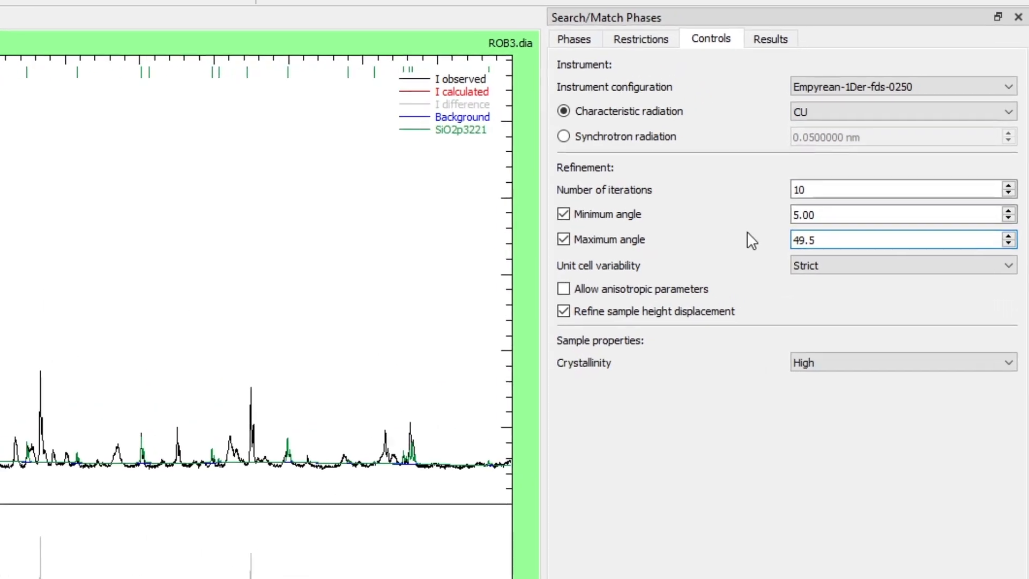
{"action": "left_click", "coordinate": [861, 172]}
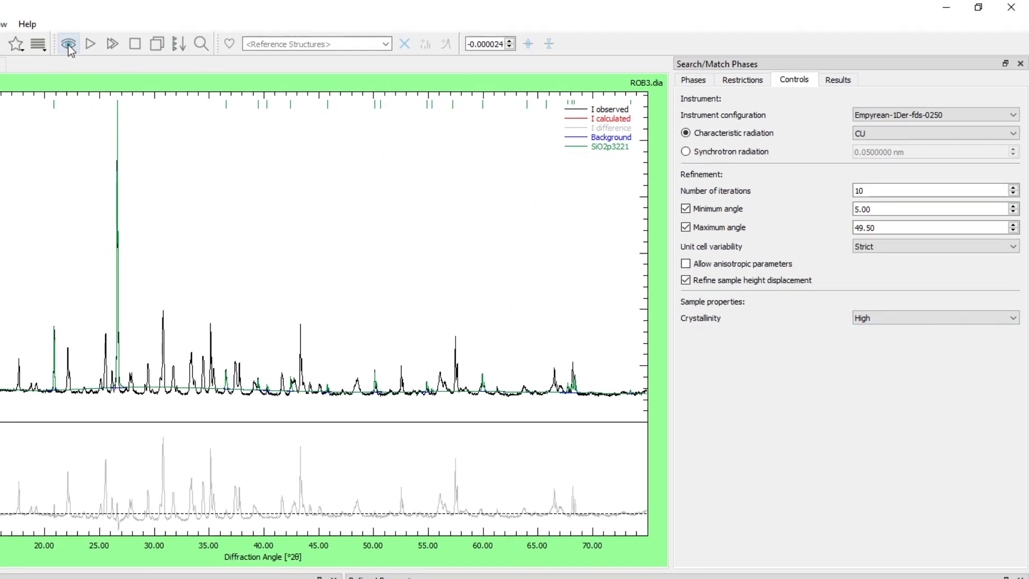
Run the search/match on the Minerals structures, compare the Corundum pattern with the scan and pin Corundum
{"action": "left_click", "coordinate": [69, 45]}
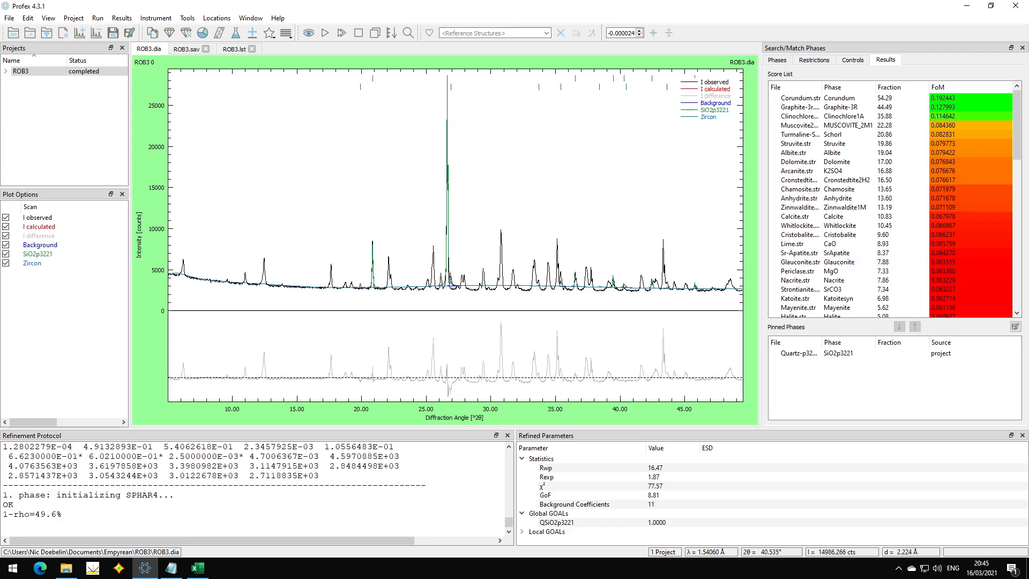
{"action": "left_click", "coordinate": [802, 100]}
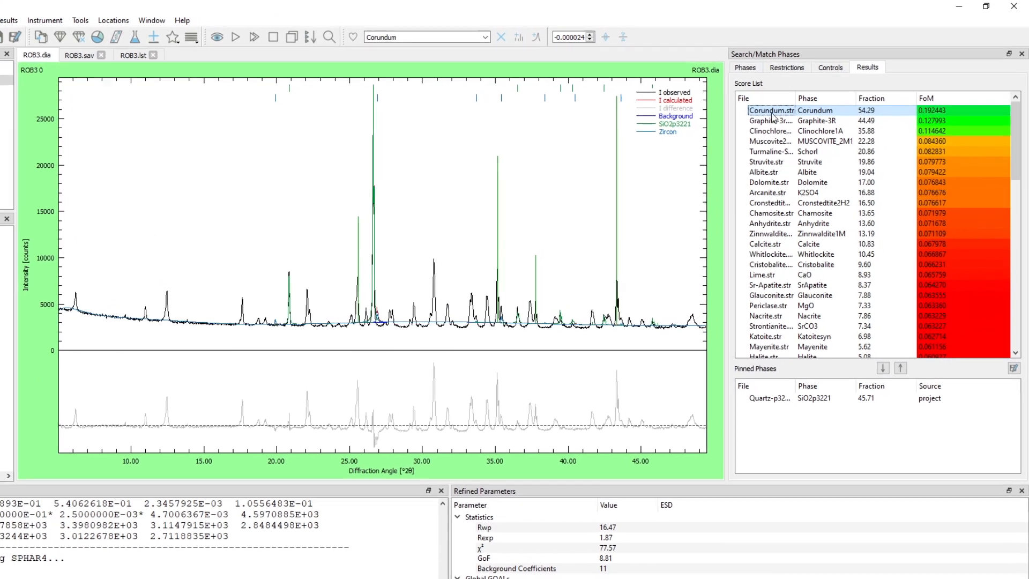
{"action": "scroll", "coordinate": [538, 336], "scroll_direction": "up", "scroll_amount": 2}
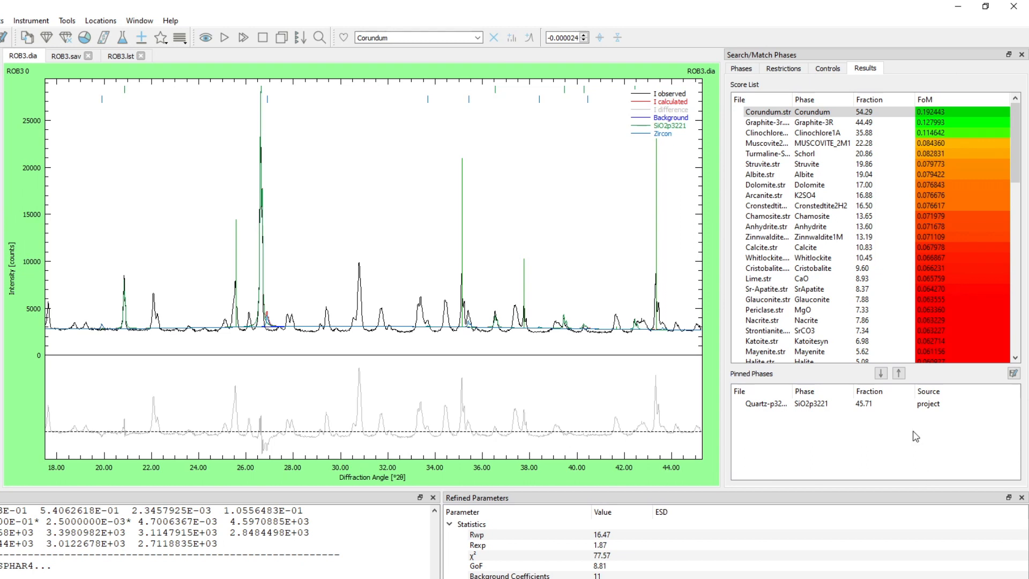
{"action": "left_click", "coordinate": [882, 375]}
Compare the Graphite-3R reference line with the main quartz peak near 26.6°
{"action": "left_click", "coordinate": [809, 112]}
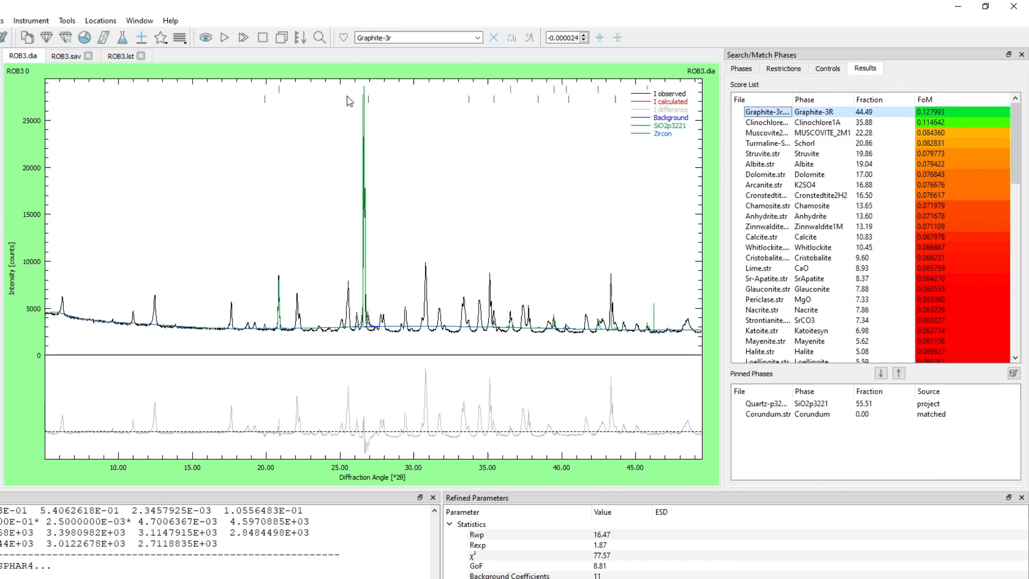
{"action": "left_click_drag", "start_coordinate": [343, 84], "coordinate": [393, 376]}
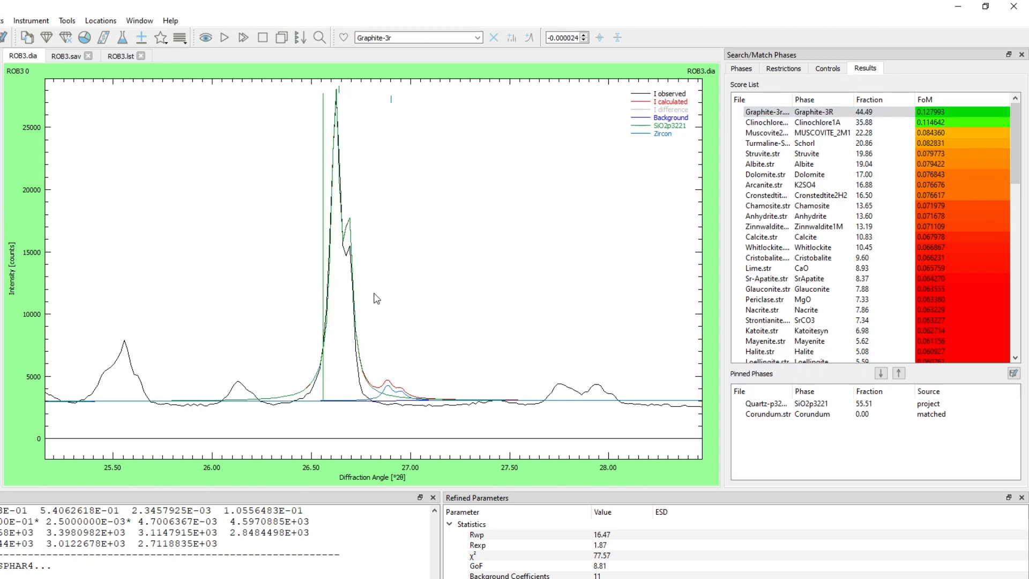
{"action": "scroll", "coordinate": [272, 291], "scroll_direction": "down", "scroll_amount": 5}
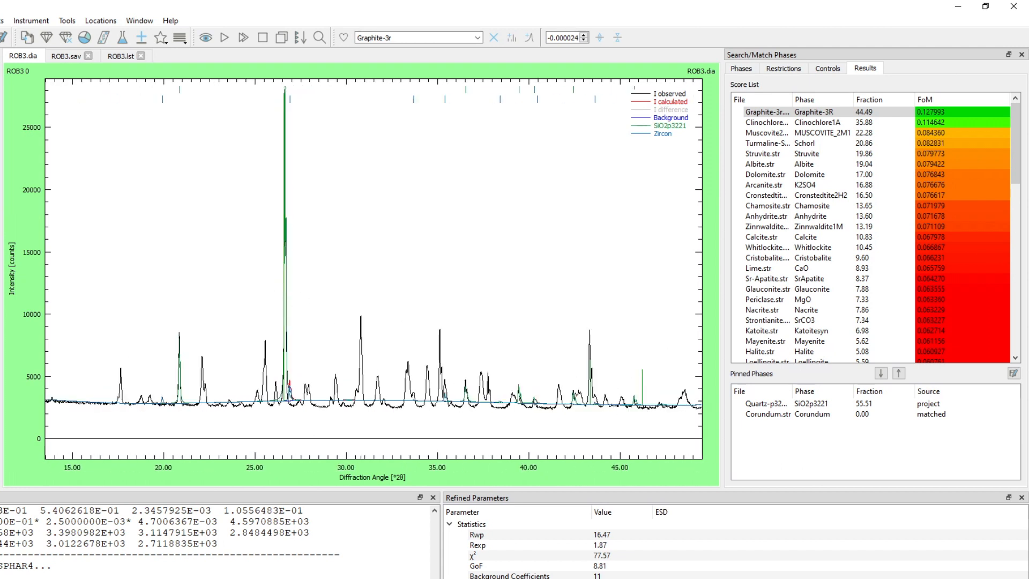
{"action": "left_click", "coordinate": [830, 112]}
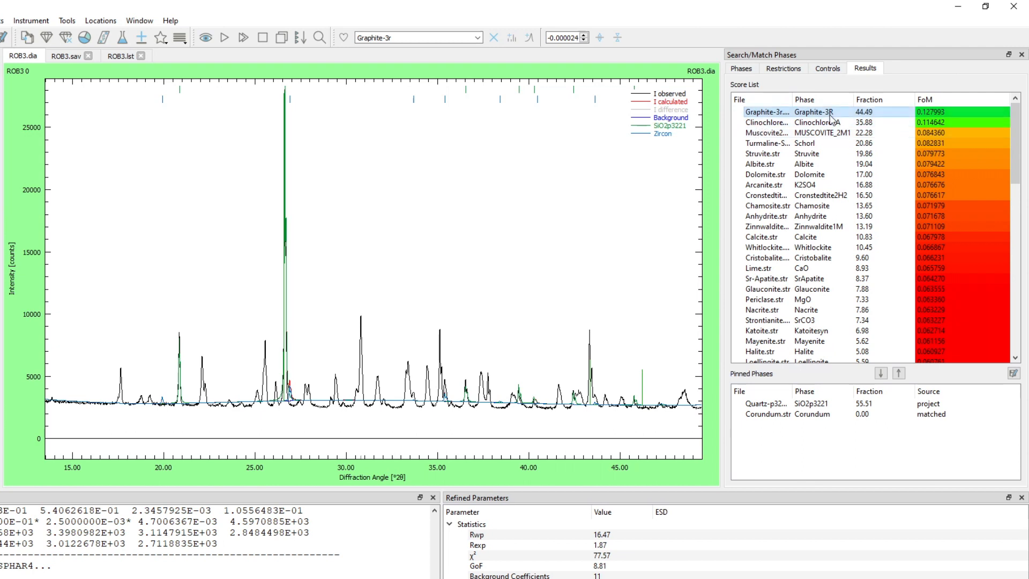
{"action": "left_click", "coordinate": [348, 183]}
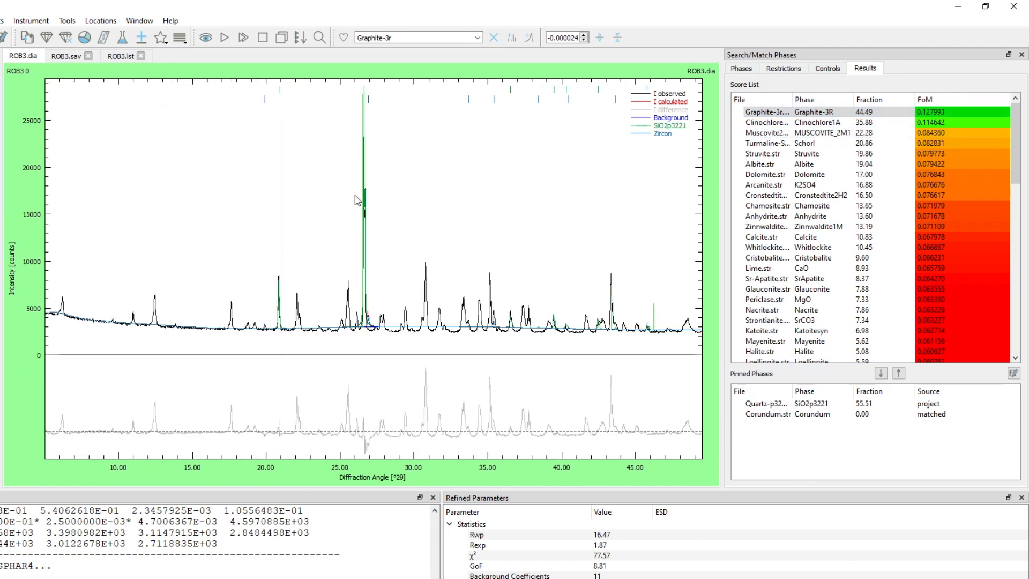
Compare the Clinochlore1A pattern with the scan, pin that phase, and display the Muscovite2M1 pattern
{"action": "left_click", "coordinate": [816, 124]}
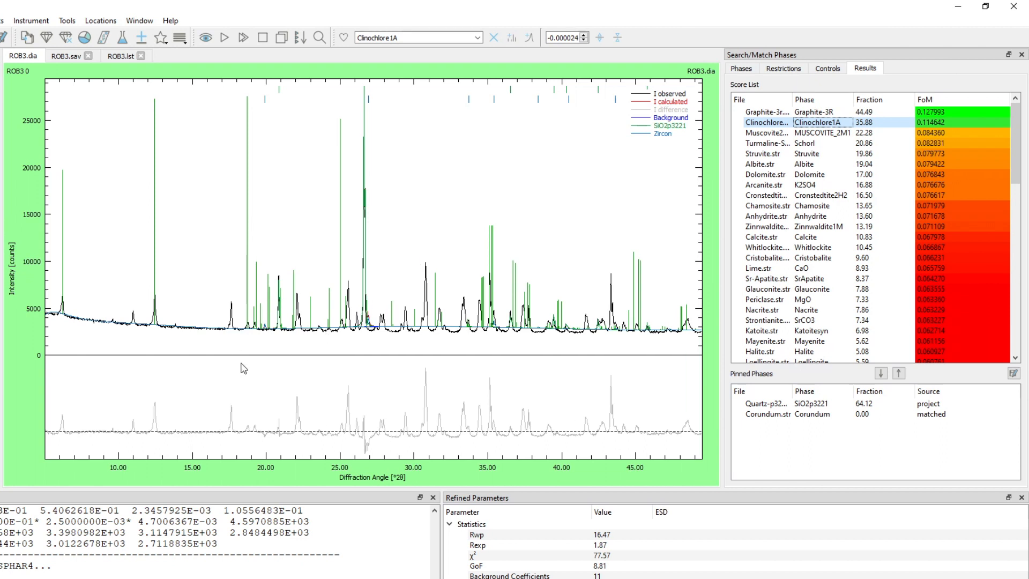
{"action": "left_click", "coordinate": [881, 373]}
{"action": "left_click", "coordinate": [824, 124]}
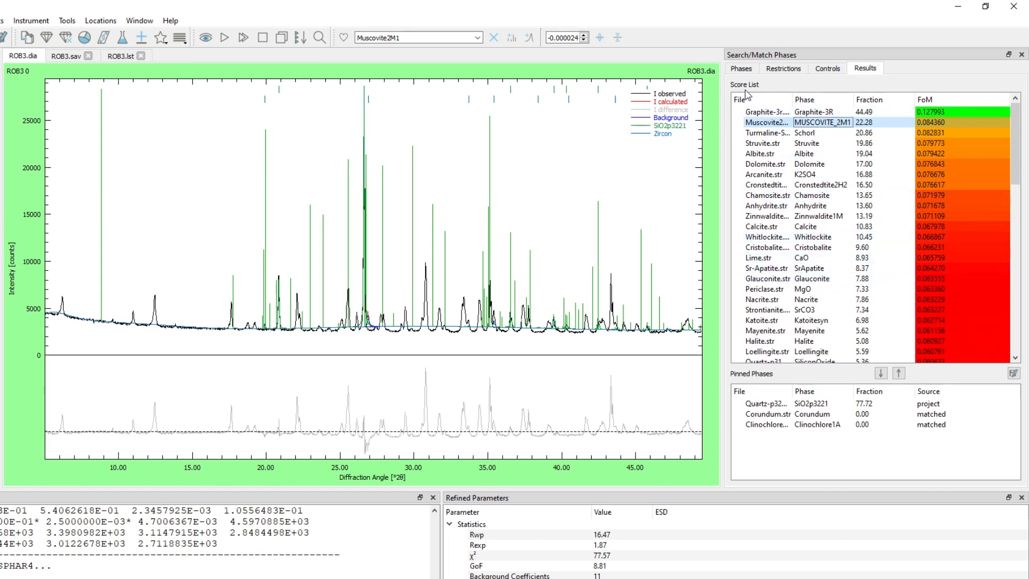
Restrict the searched structures to the BGMN directory and run the search/match again with the pinned phases
{"action": "left_click", "coordinate": [745, 69]}
{"action": "left_click", "coordinate": [761, 238]}
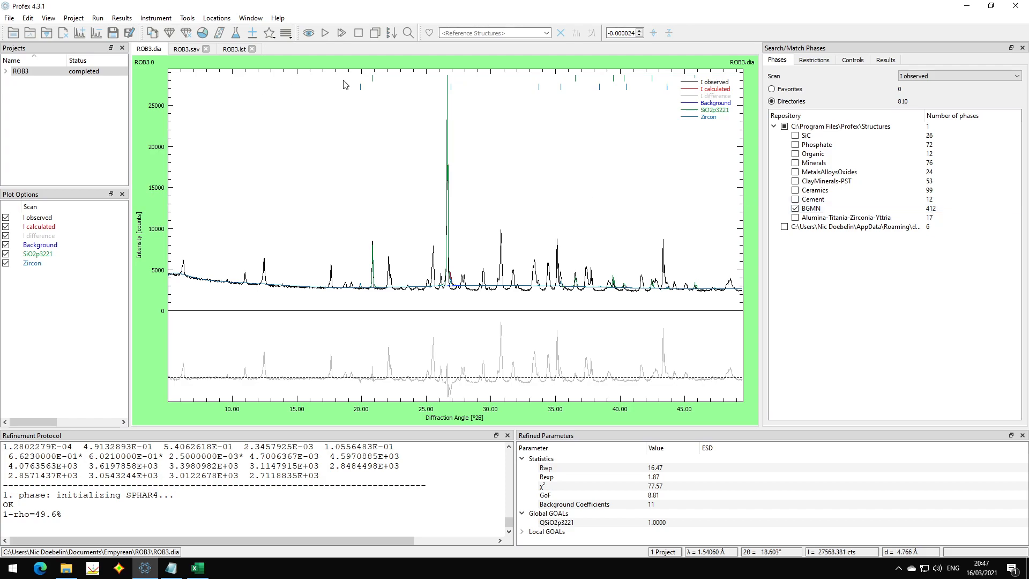
{"action": "left_click", "coordinate": [309, 34]}
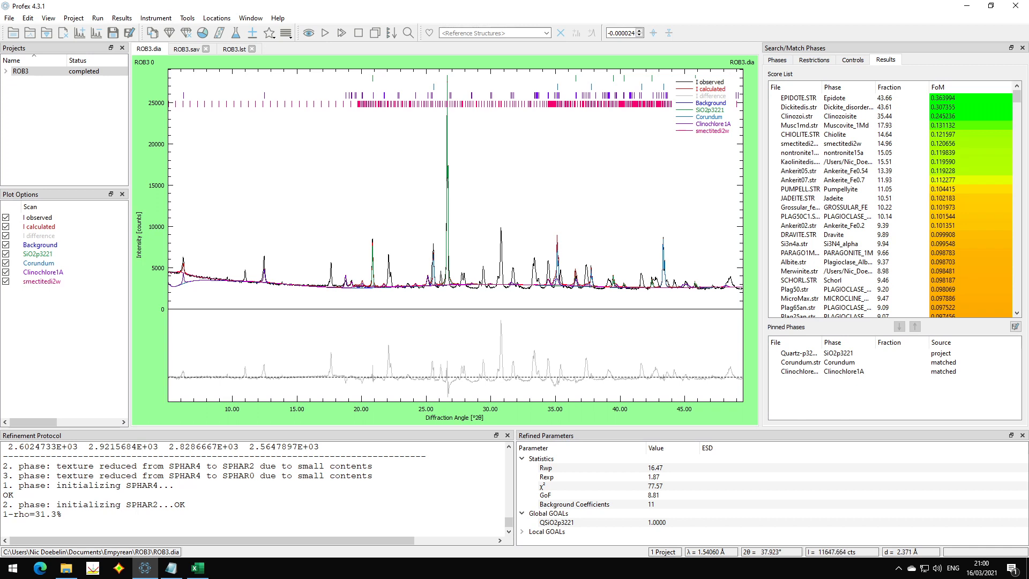
Compare the Epidote pattern with the measured peaks between about 16° and 33°, and display the Dickitedis pattern
{"action": "left_click", "coordinate": [799, 98]}
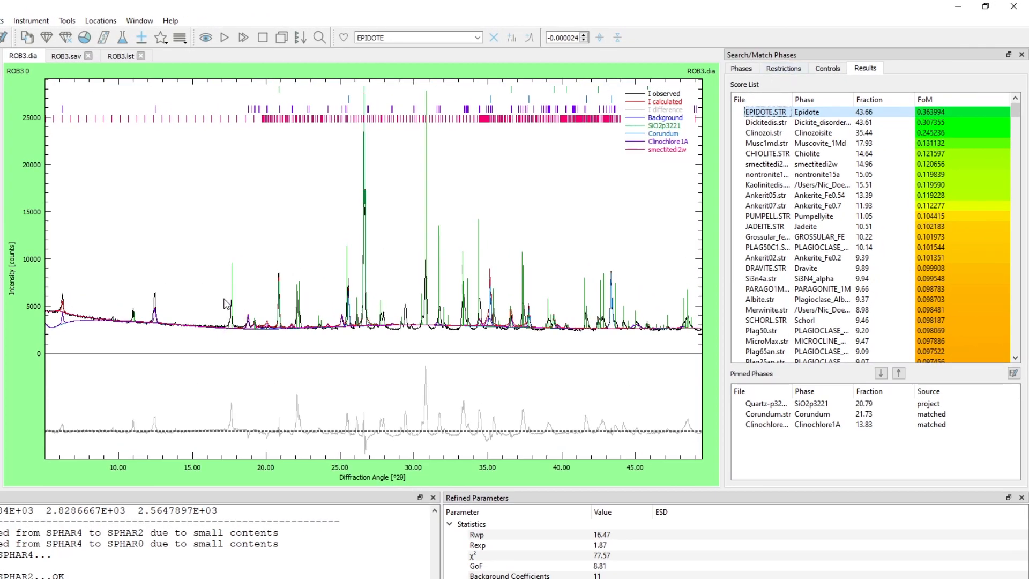
{"action": "left_click_drag", "start_coordinate": [177, 227], "coordinate": [561, 357]}
{"action": "scroll", "coordinate": [212, 354], "scroll_direction": "up", "scroll_amount": 2}
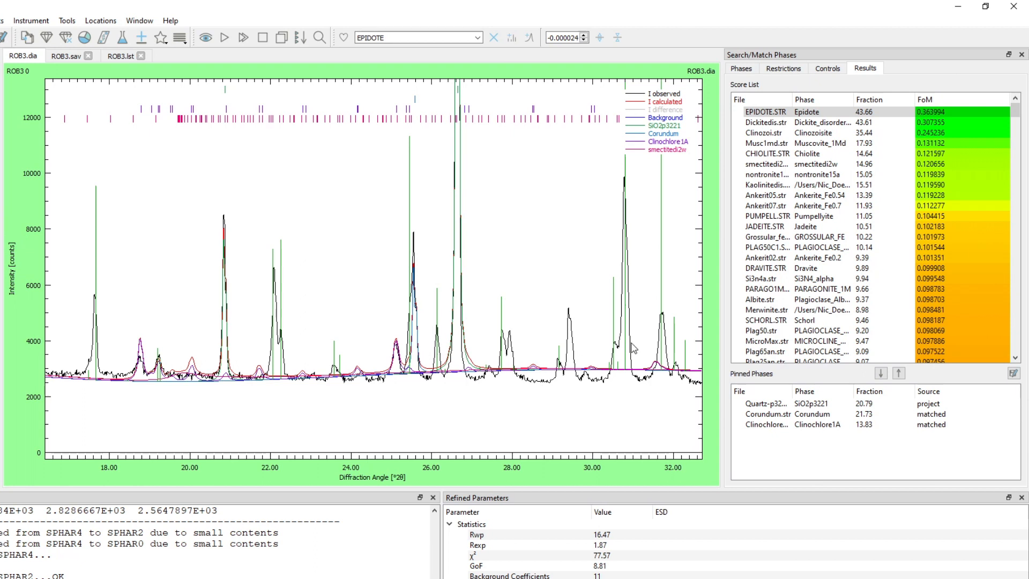
{"action": "double_click", "coordinate": [293, 316]}
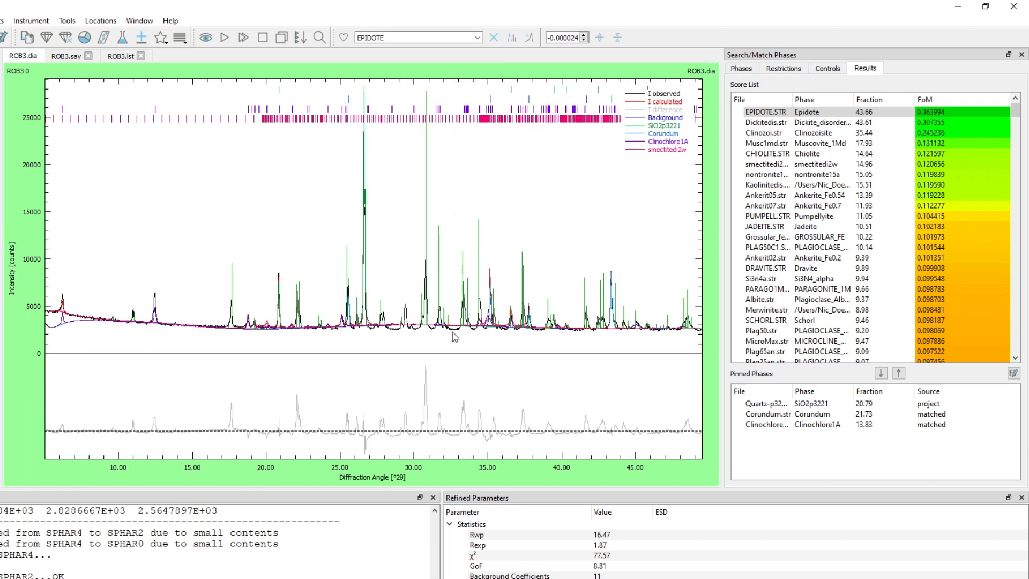
{"action": "left_click", "coordinate": [833, 125]}
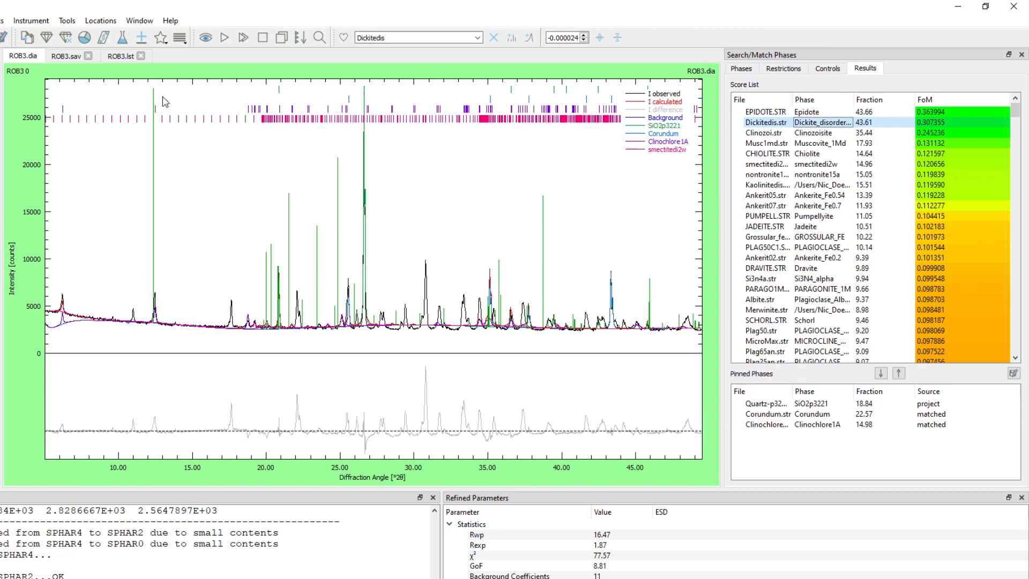
Compare the Clinozoisite and Epidote reference patterns with the measured peaks between about 15° and 36°
{"action": "mouse_move", "coordinate": [156, 113]}
{"action": "left_click", "coordinate": [822, 134]}
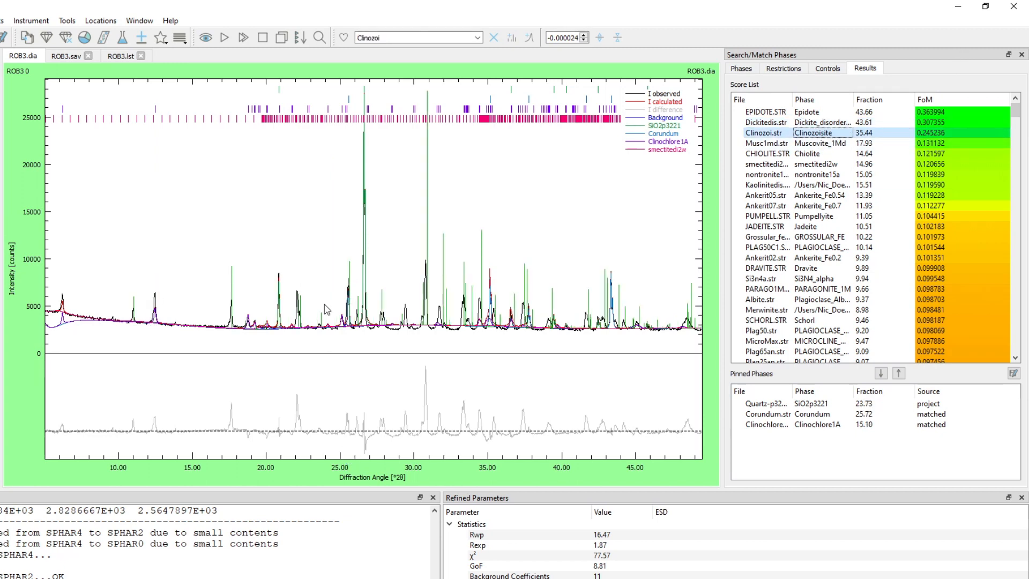
{"action": "scroll", "coordinate": [322, 312], "scroll_direction": "up", "scroll_amount": 3}
{"action": "left_click", "coordinate": [807, 114]}
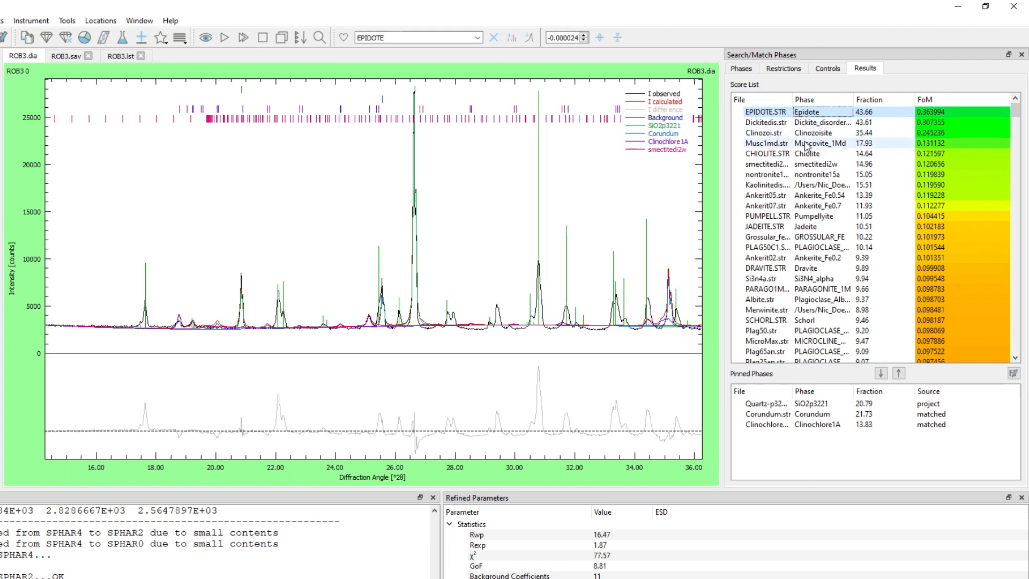
{"action": "left_click", "coordinate": [806, 134]}
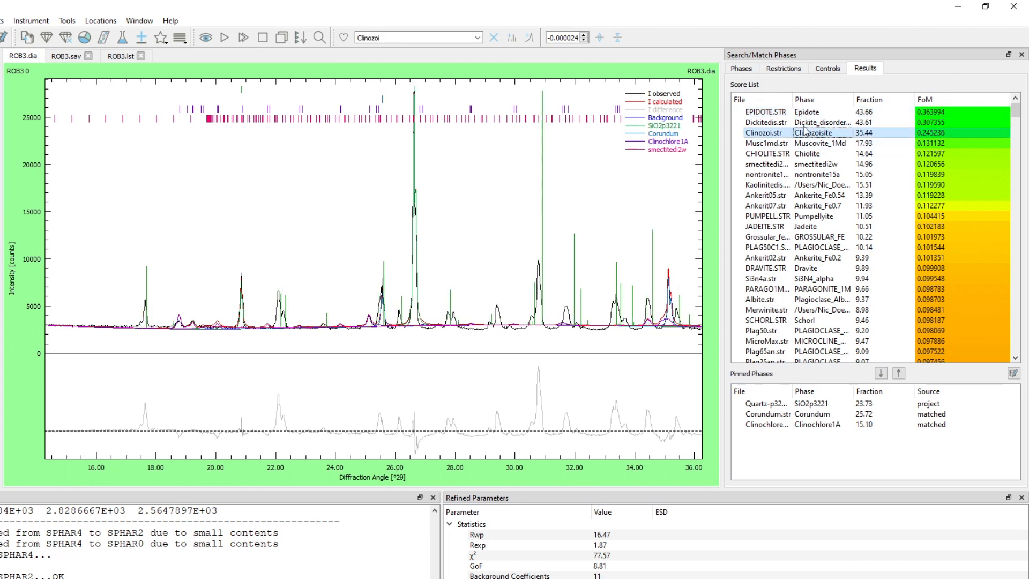
{"action": "left_click", "coordinate": [804, 114]}
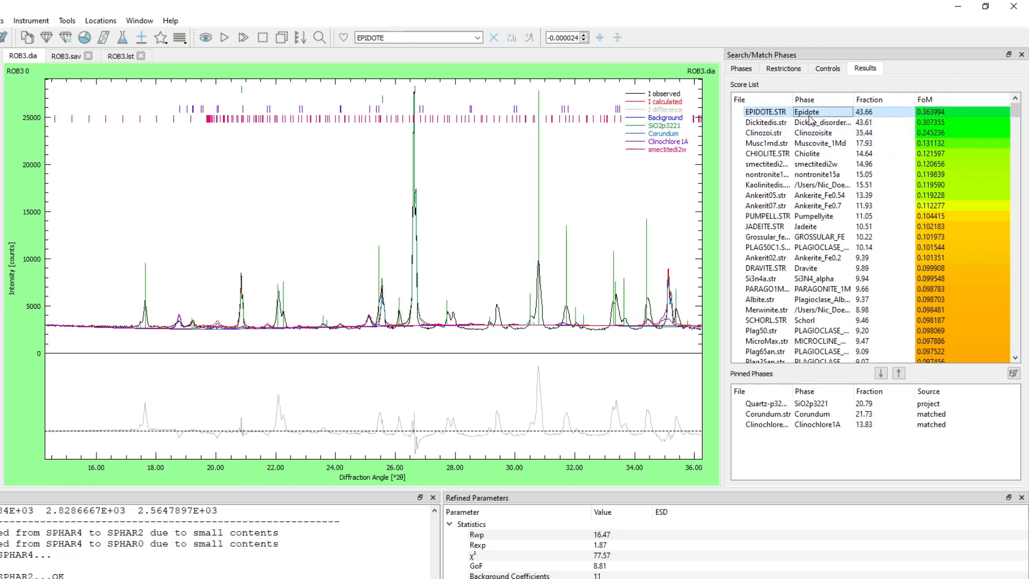
Pin the Epidote phase and clear the reference structure shown on the scan
{"action": "left_click", "coordinate": [881, 373]}
{"action": "right_click", "coordinate": [386, 338]}
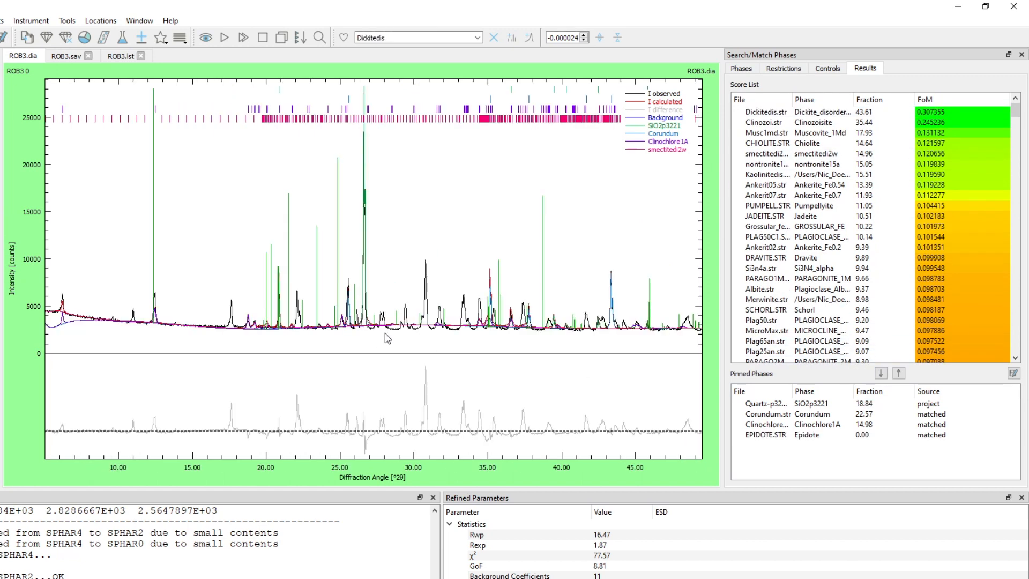
{"action": "left_click", "coordinate": [494, 38]}
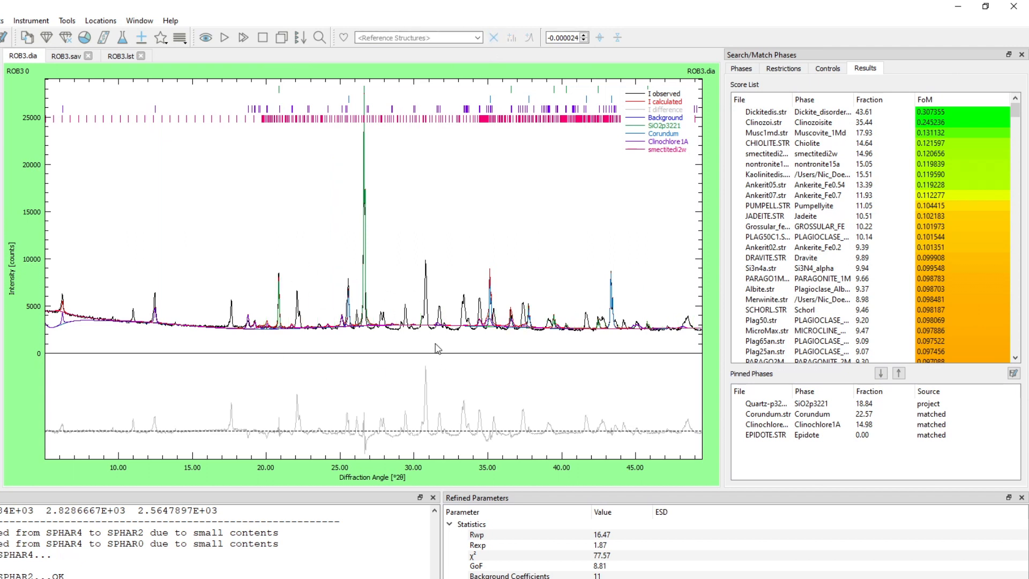
Display the reference patterns of the pinned quartz, Corundum, Clinochlore1A and Epidote phases in turn
{"action": "left_click", "coordinate": [771, 406]}
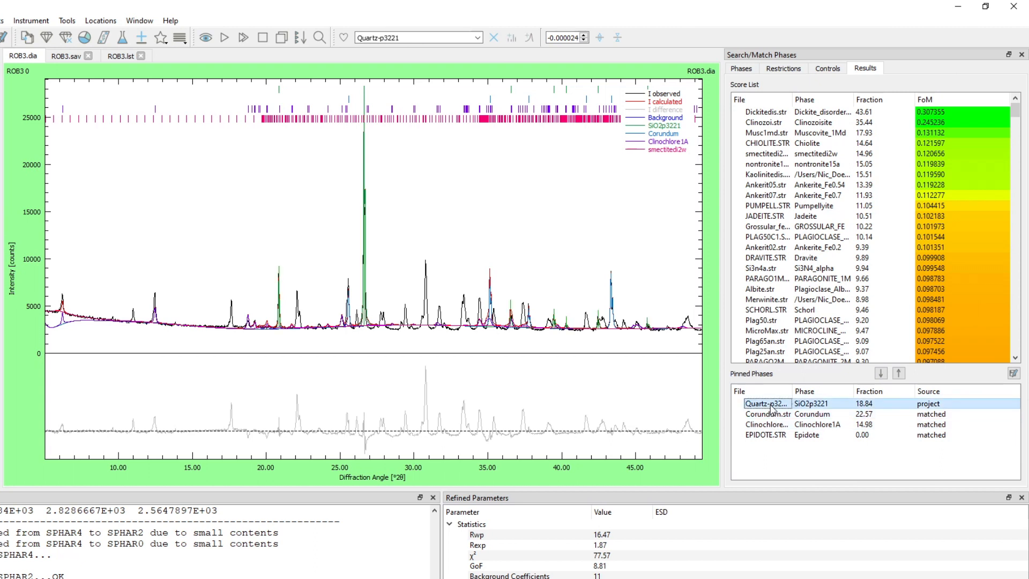
{"action": "left_click", "coordinate": [938, 415]}
{"action": "left_click", "coordinate": [943, 426]}
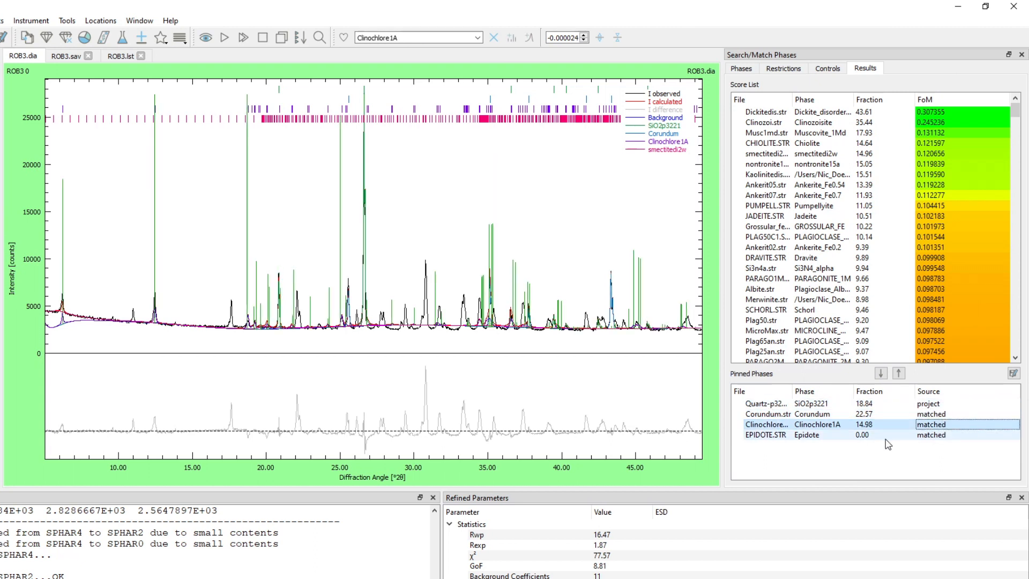
{"action": "left_click", "coordinate": [922, 435]}
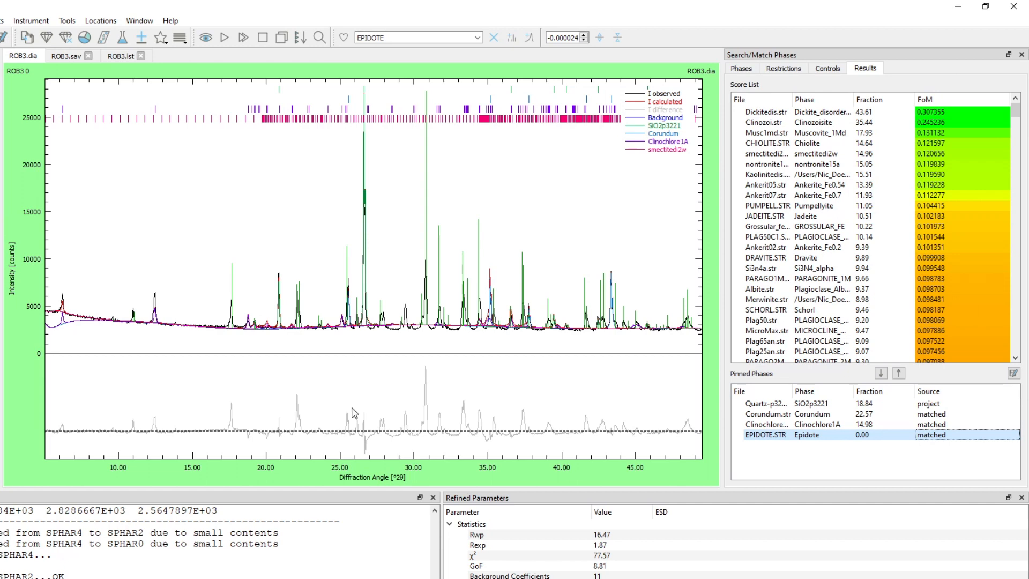
Add the pinned Epidote, Clinochlore1A and Corundum phases to the ROB3 control file and run the refinement
{"action": "left_click", "coordinate": [142, 39]}
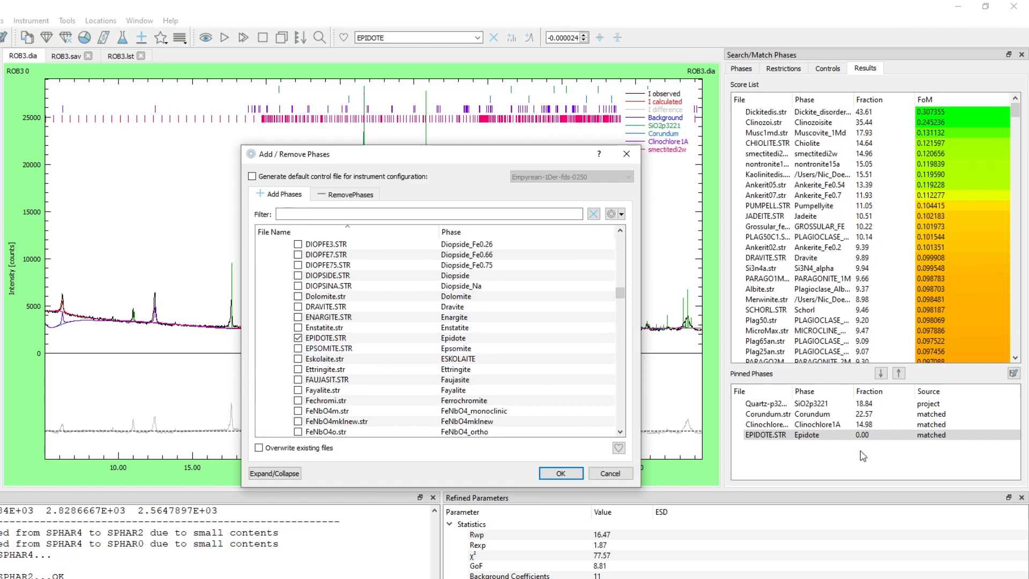
{"action": "scroll", "coordinate": [344, 300], "scroll_direction": "down", "scroll_amount": 20}
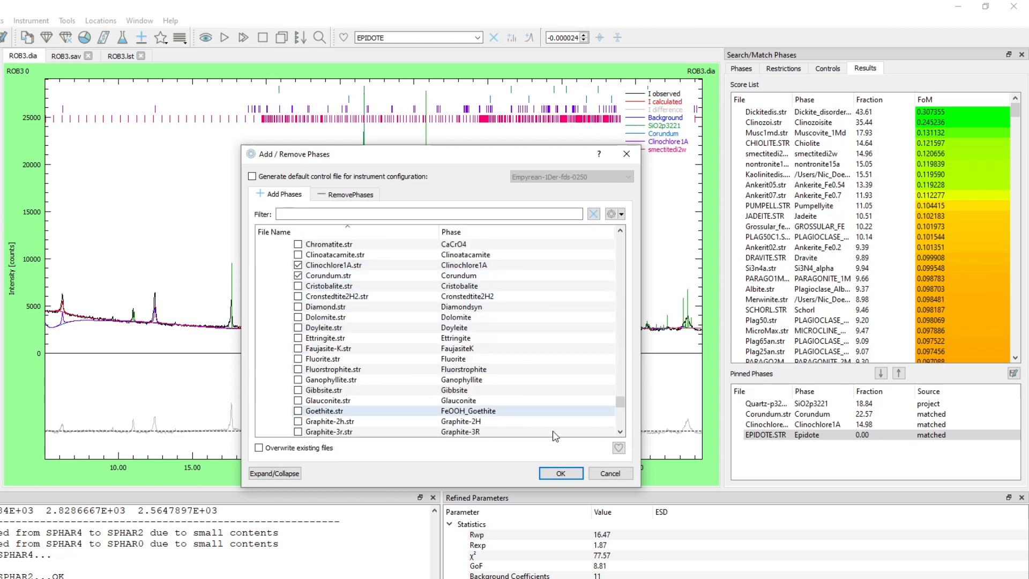
{"action": "left_click", "coordinate": [563, 474]}
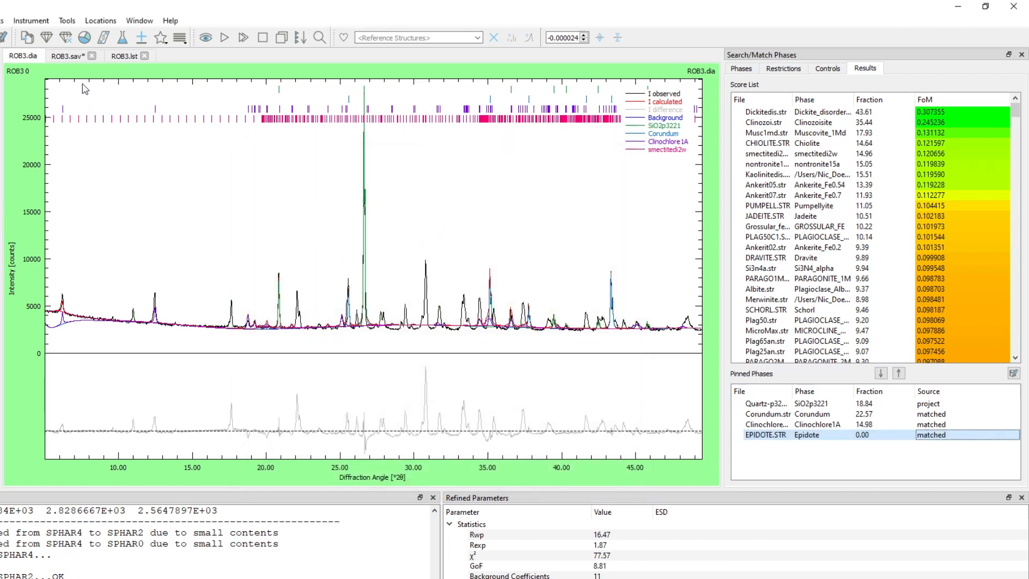
{"action": "left_click", "coordinate": [66, 55]}
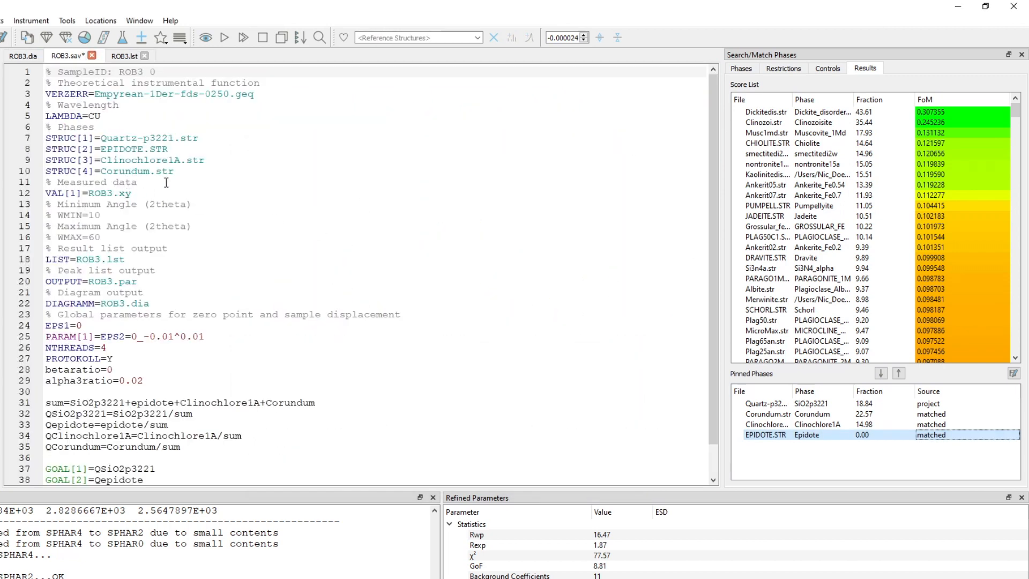
{"action": "left_click", "coordinate": [225, 41]}
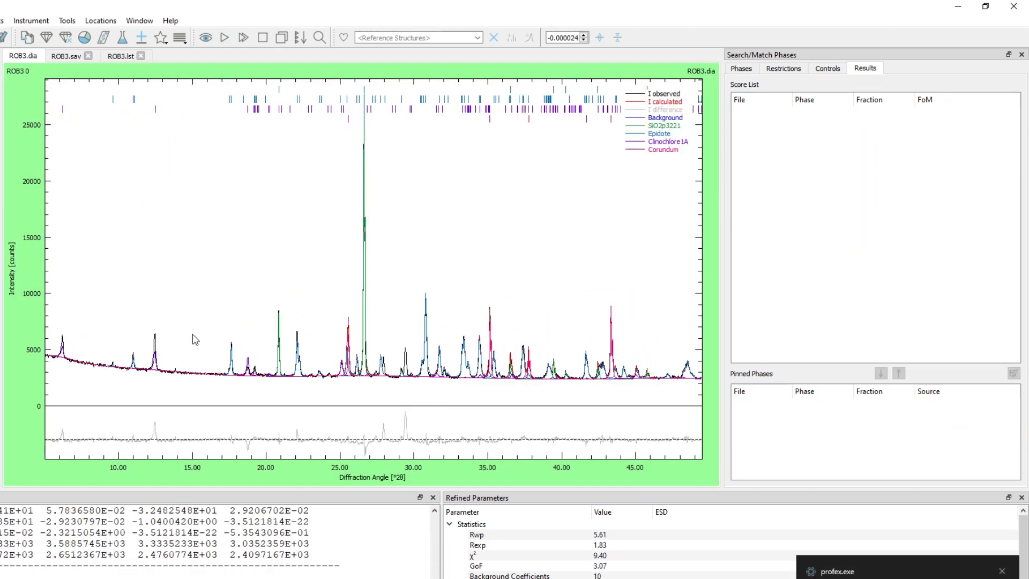
Close the search/match results and compare the Calcite-Markgraf and Calcite reference lines with the unexplained peak near 29.4°
{"action": "left_click_drag", "start_coordinate": [262, 276], "coordinate": [528, 429]}
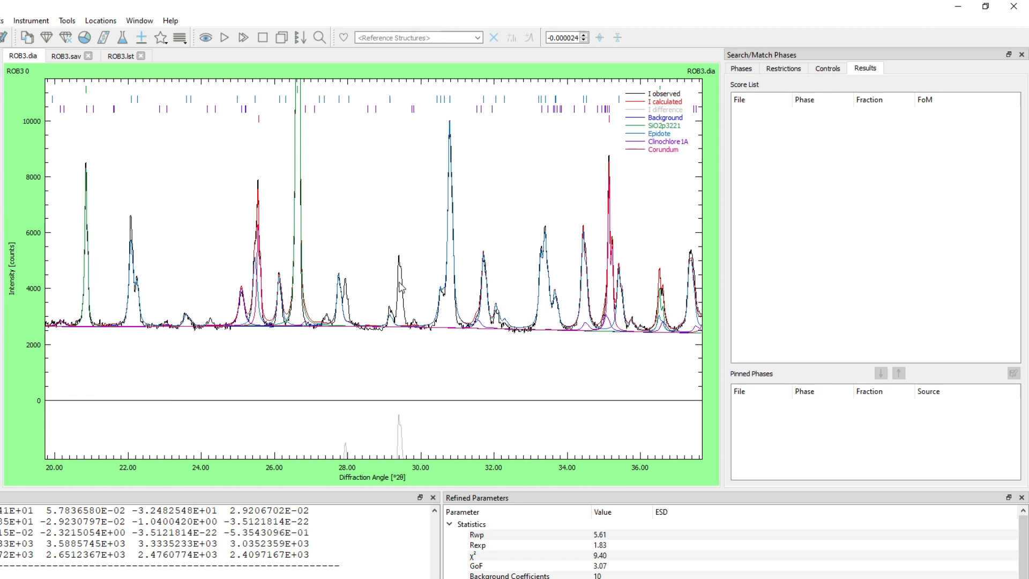
{"action": "left_click", "coordinate": [1021, 55]}
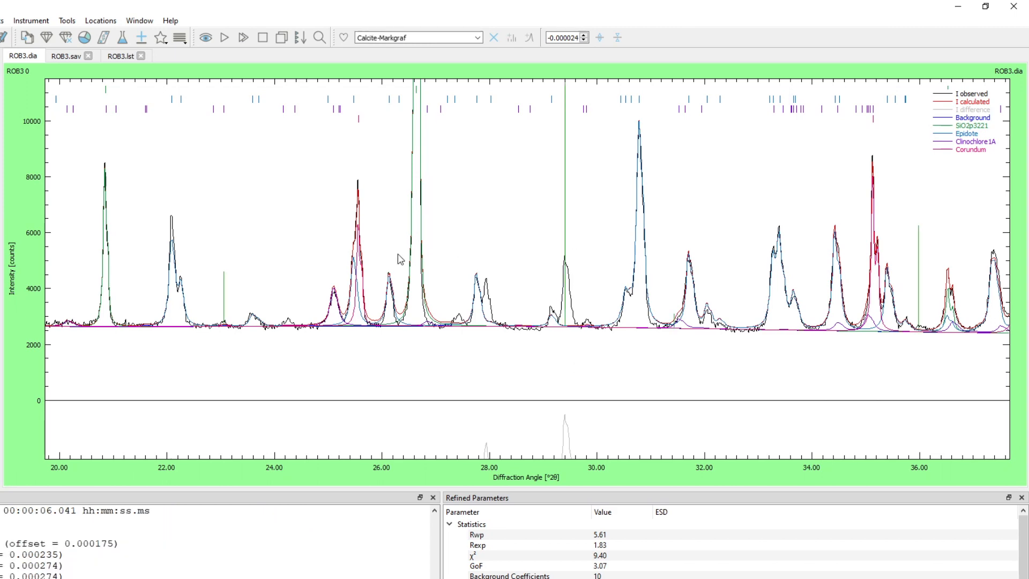
{"action": "scroll", "coordinate": [428, 256], "scroll_direction": "down", "scroll_amount": 2}
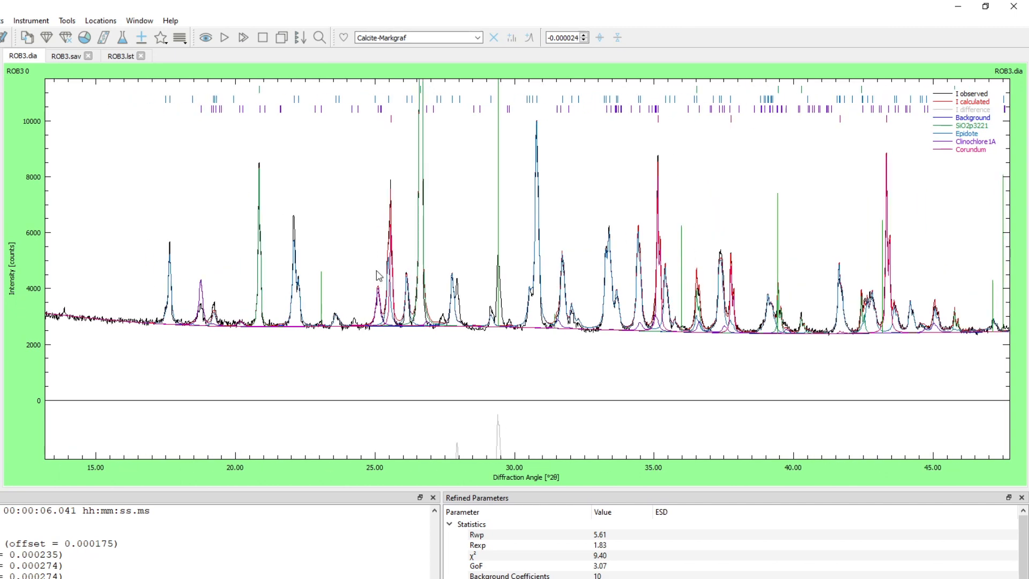
{"action": "scroll", "coordinate": [767, 233], "scroll_direction": "up", "scroll_amount": 2}
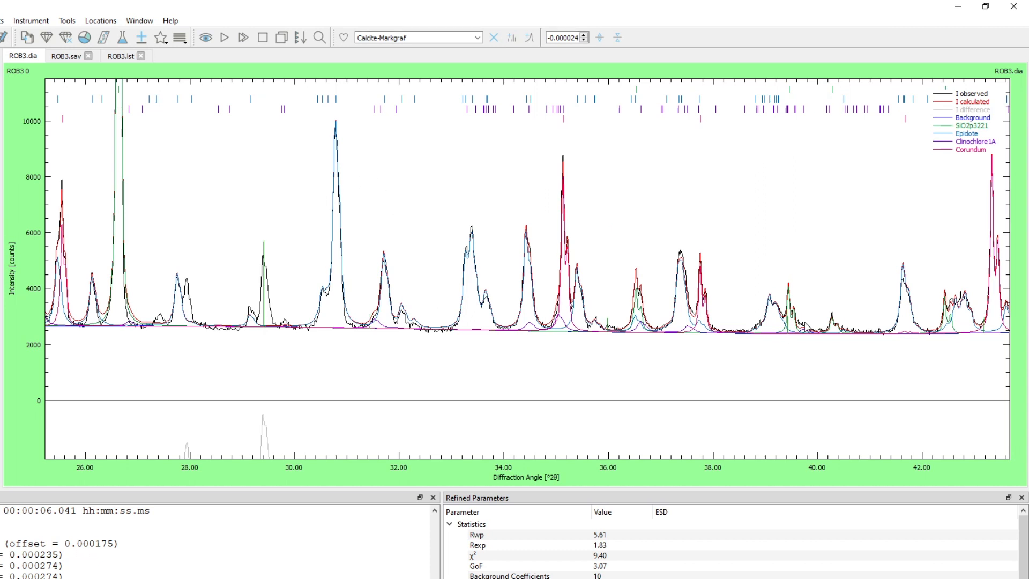
{"action": "scroll", "coordinate": [764, 227], "scroll_direction": "down", "scroll_amount": 1}
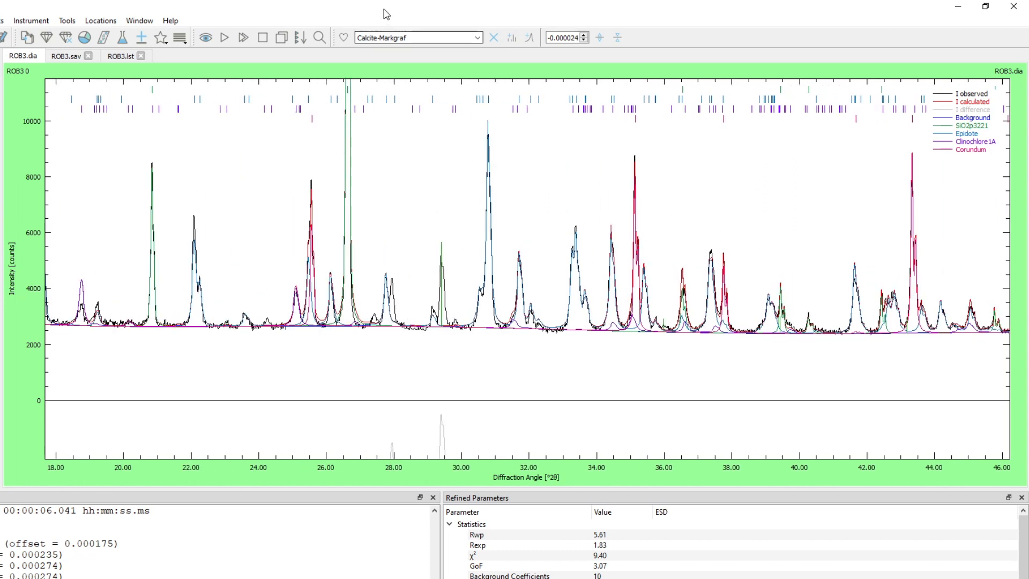
{"action": "scroll", "coordinate": [416, 38], "scroll_direction": "up", "scroll_amount": 1}
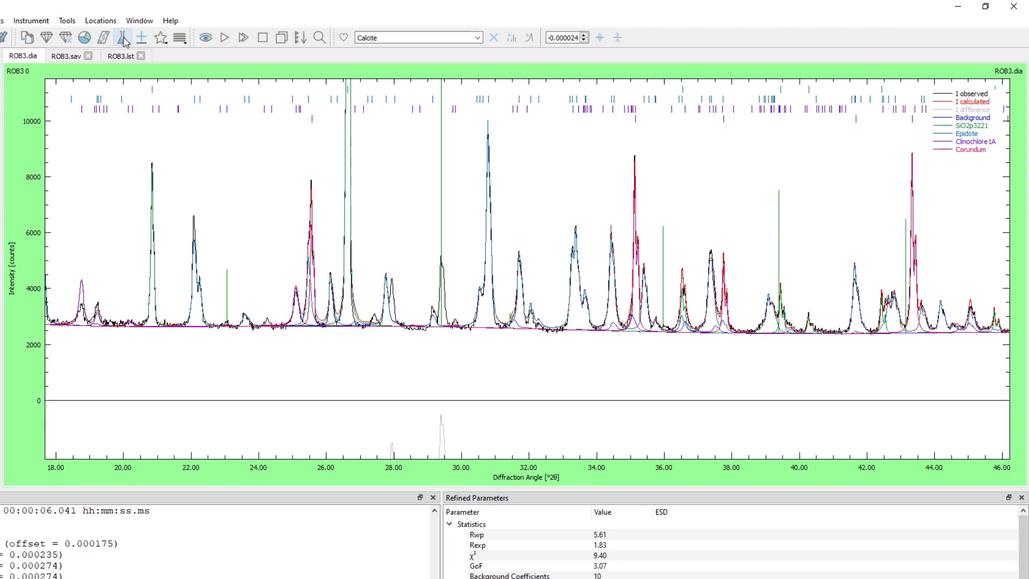
Add the Calcite phase to the project and run the refinement again
{"action": "left_click", "coordinate": [142, 37]}
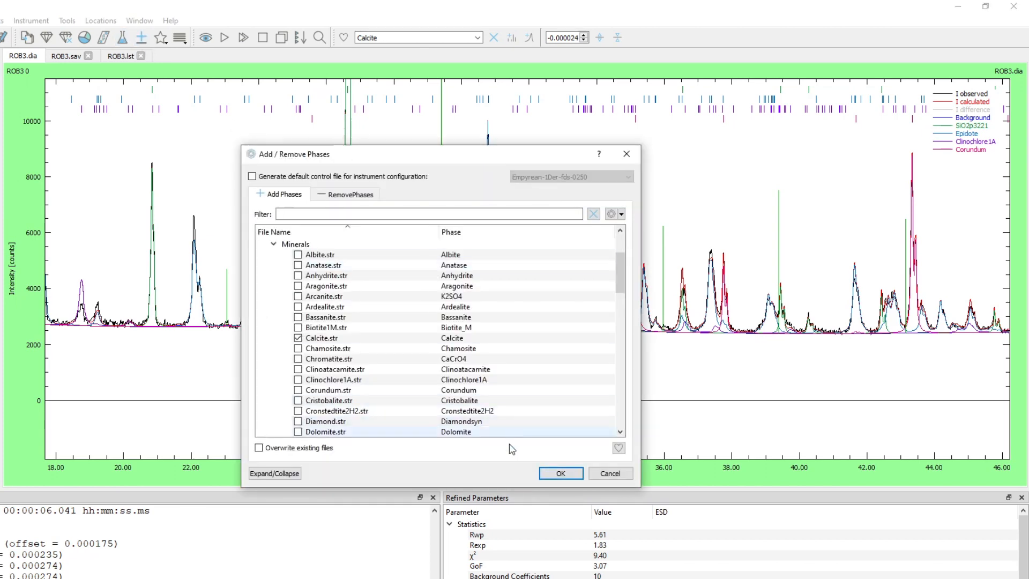
{"action": "left_click", "coordinate": [561, 473]}
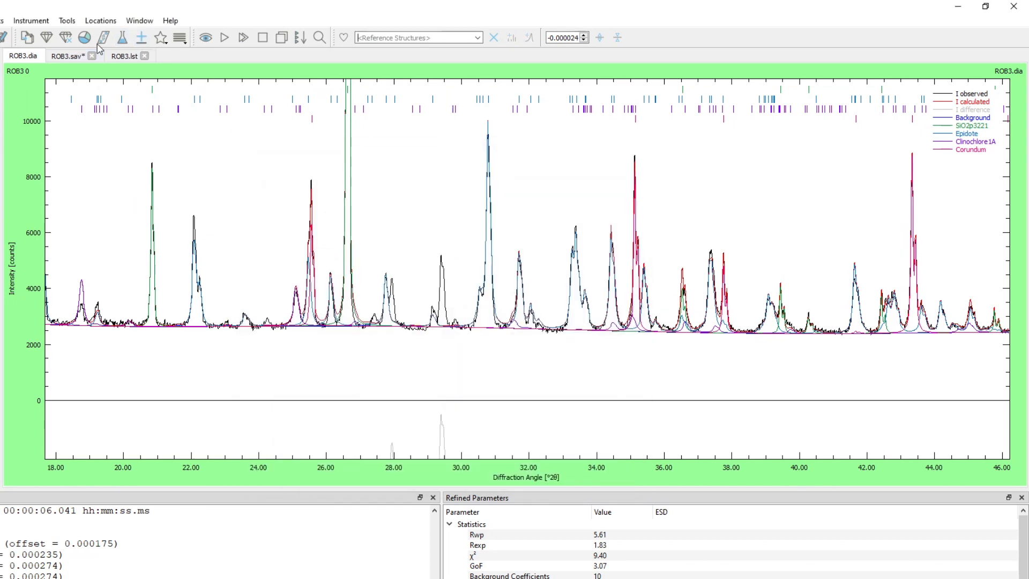
{"action": "left_click", "coordinate": [224, 37]}
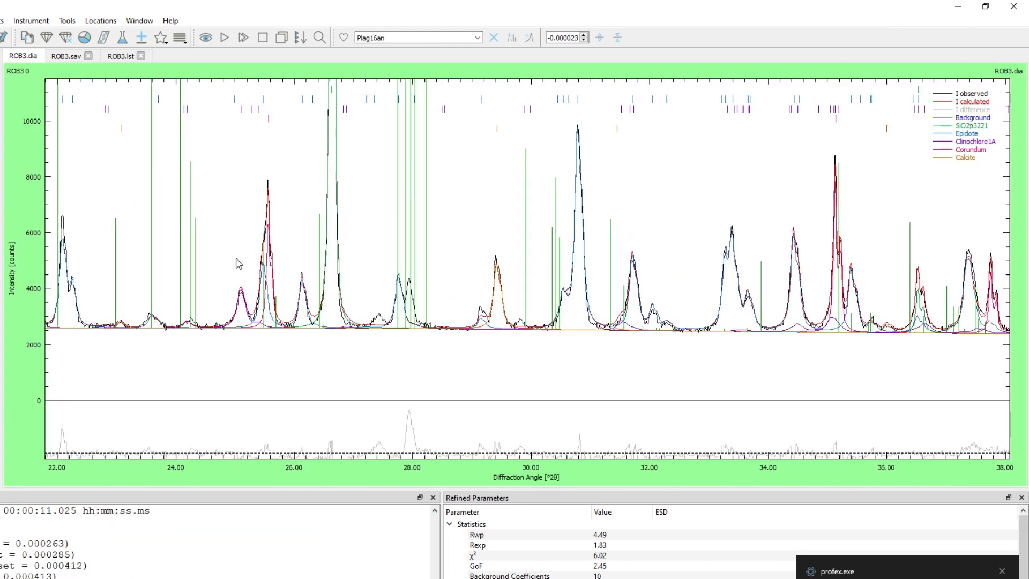
Scale the Plag16an reference lines down to the measured peak near 28° and add that plagioclase phase to the project
{"action": "scroll", "coordinate": [236, 265], "scroll_direction": "up", "scroll_amount": 1}
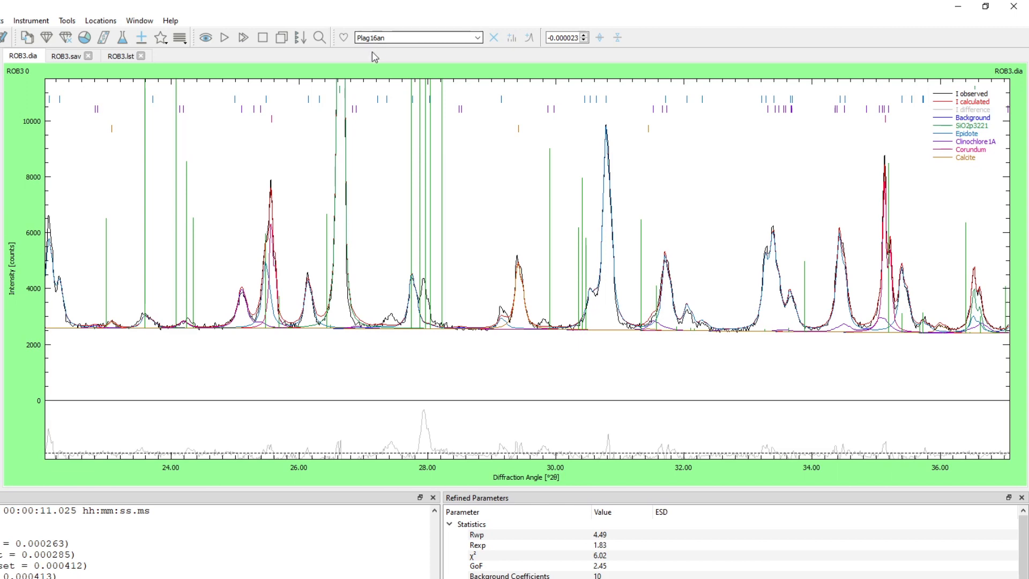
{"action": "scroll", "coordinate": [584, 256], "scroll_direction": "down", "scroll_amount": 2}
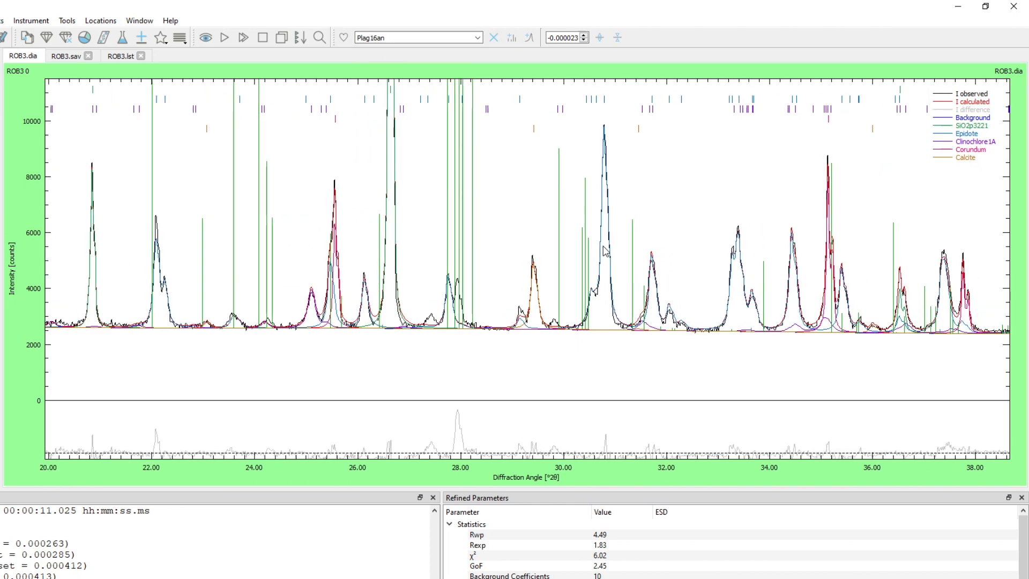
{"action": "left_click_drag", "start_coordinate": [457, 186], "coordinate": [456, 290]}
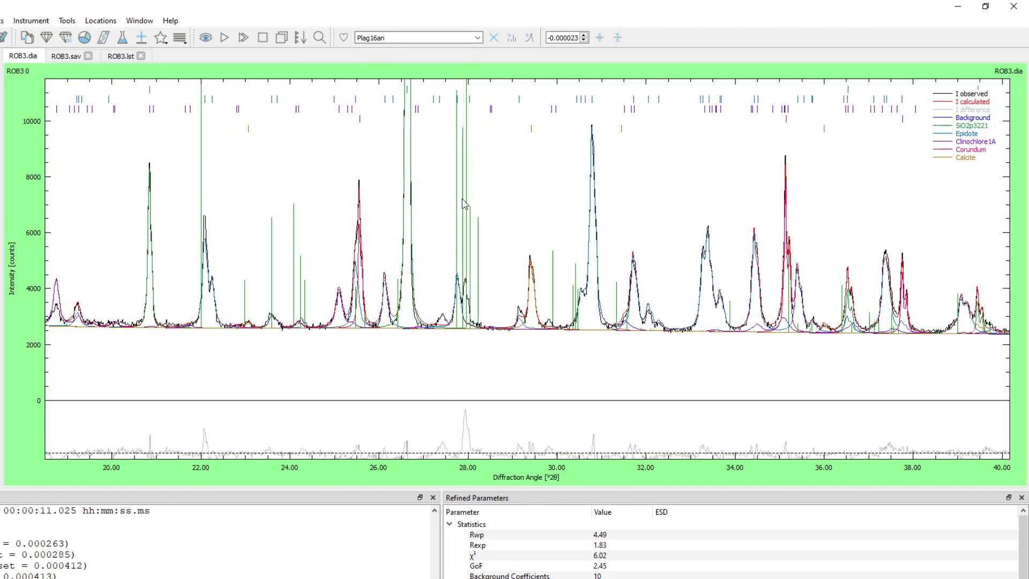
{"action": "left_click_drag", "start_coordinate": [461, 200], "coordinate": [461, 274]}
{"action": "left_click_drag", "start_coordinate": [471, 193], "coordinate": [471, 320]}
{"action": "left_click_drag", "start_coordinate": [483, 248], "coordinate": [485, 224]}
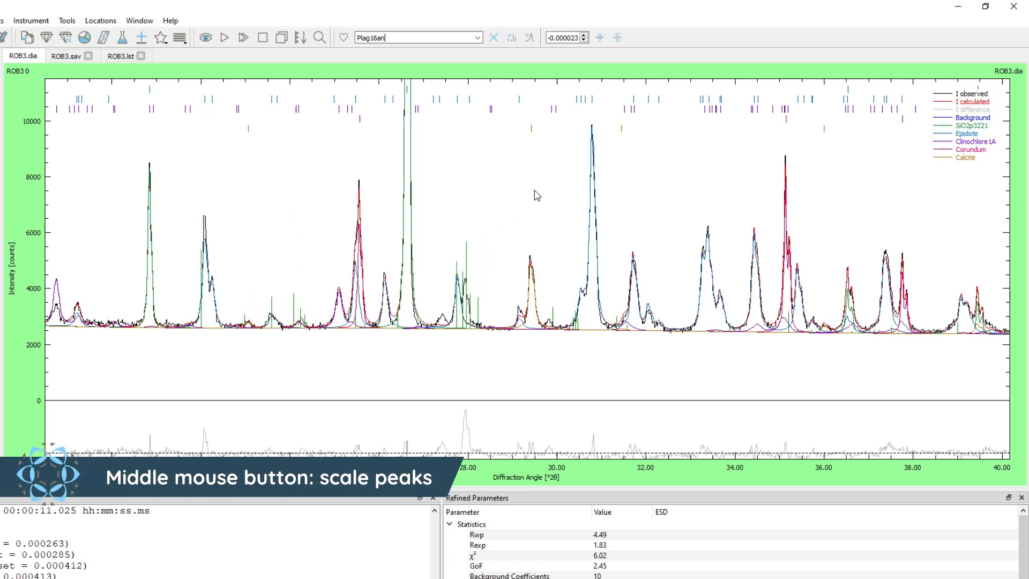
{"action": "scroll", "coordinate": [557, 258], "scroll_direction": "down", "scroll_amount": 2}
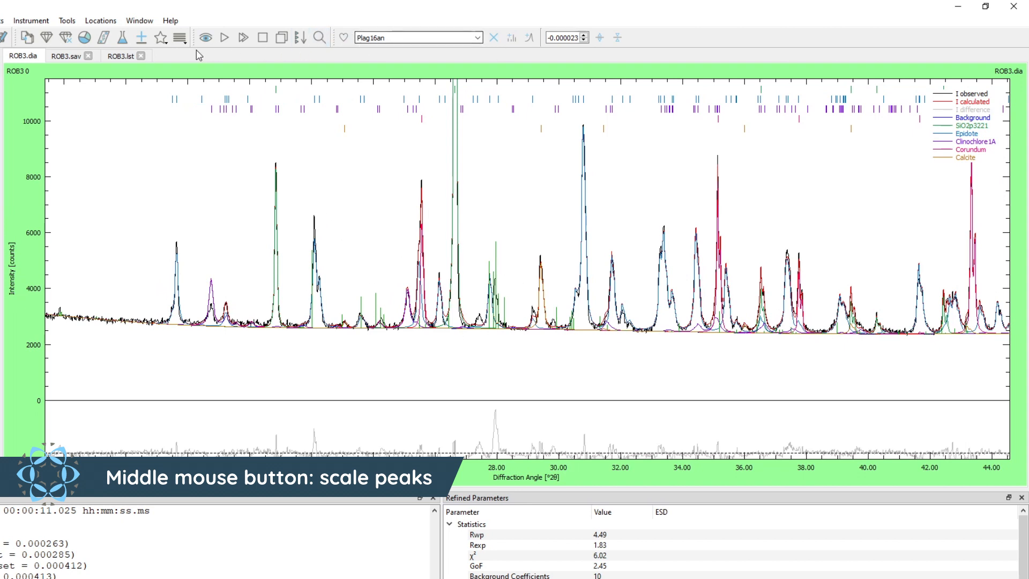
{"action": "left_click", "coordinate": [142, 37]}
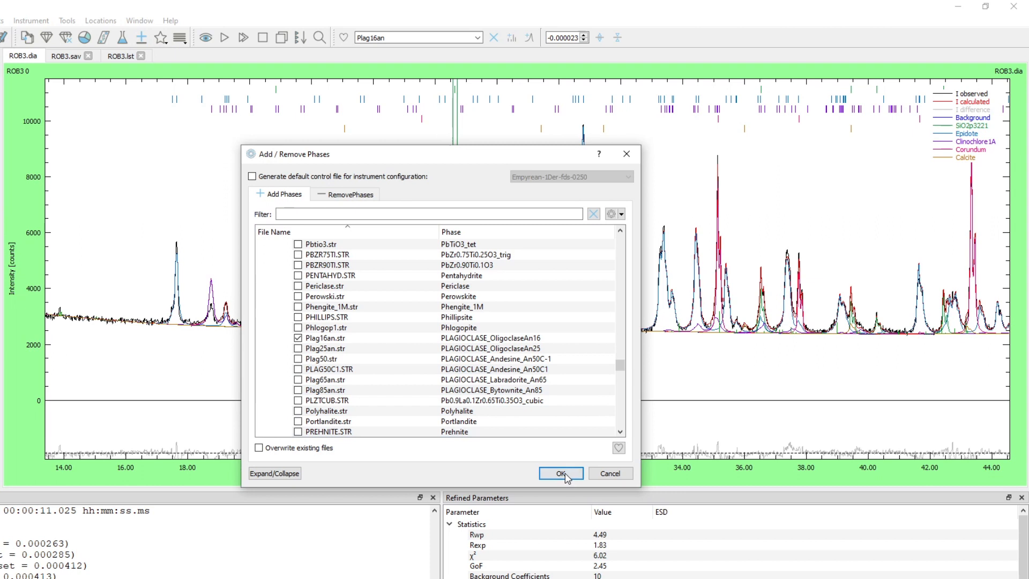
{"action": "left_click", "coordinate": [563, 473]}
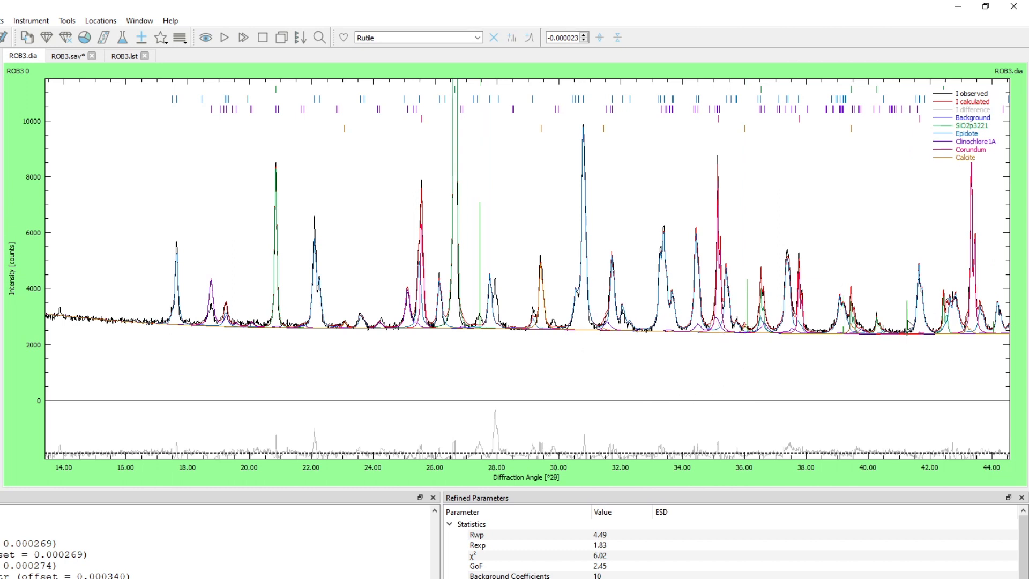
Add the Rutile phase to the project and rerun the refinement with all added phases
{"action": "scroll", "coordinate": [932, 328], "scroll_direction": "up", "scroll_amount": 5}
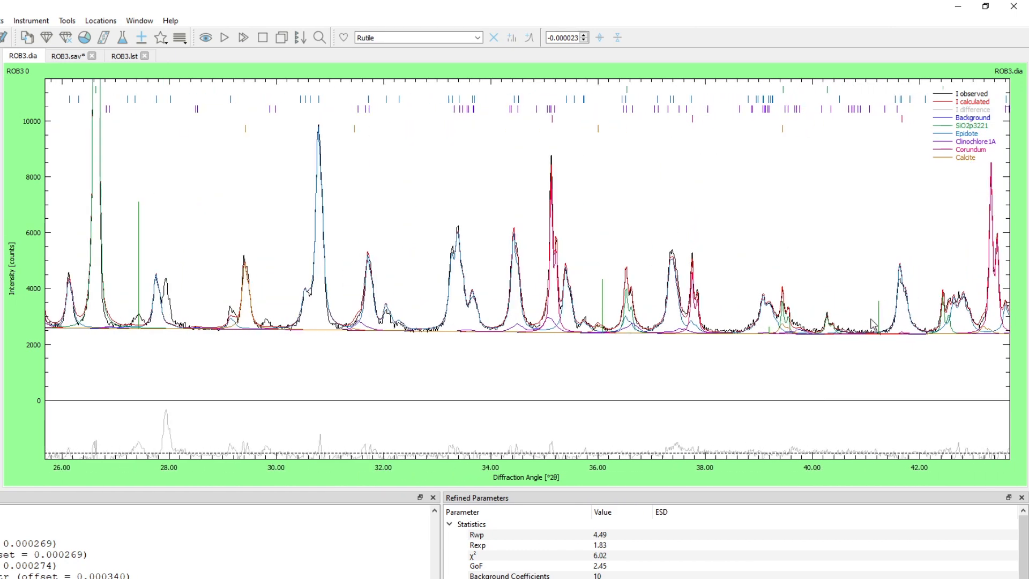
{"action": "scroll", "coordinate": [644, 258], "scroll_direction": "down", "scroll_amount": 3}
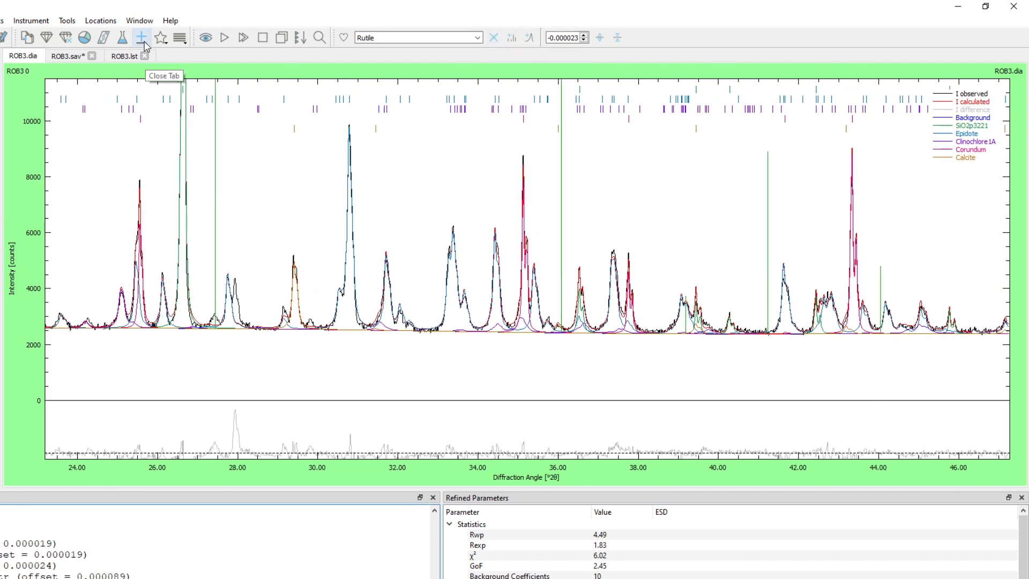
{"action": "left_click", "coordinate": [141, 38]}
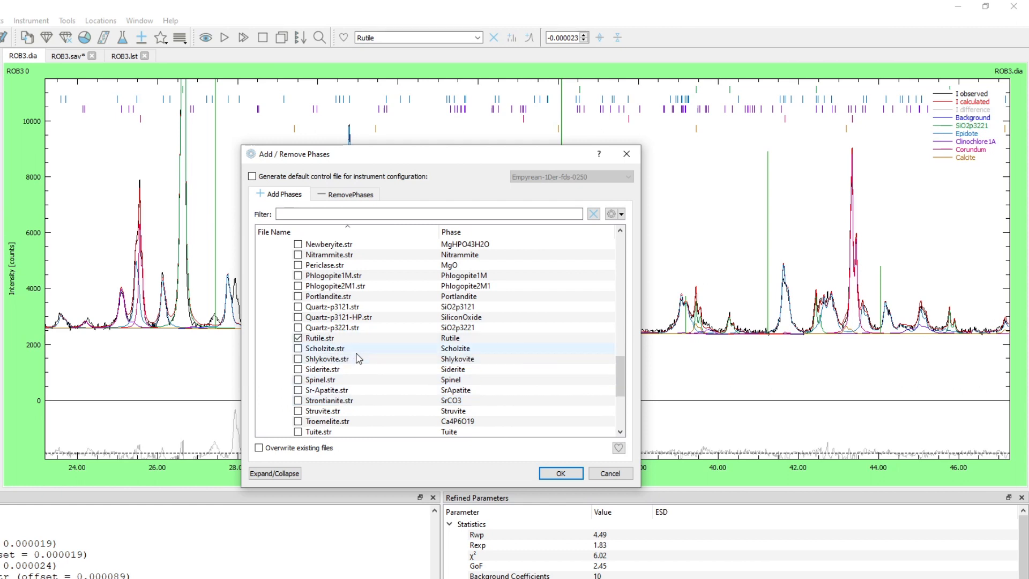
{"action": "left_click", "coordinate": [561, 474]}
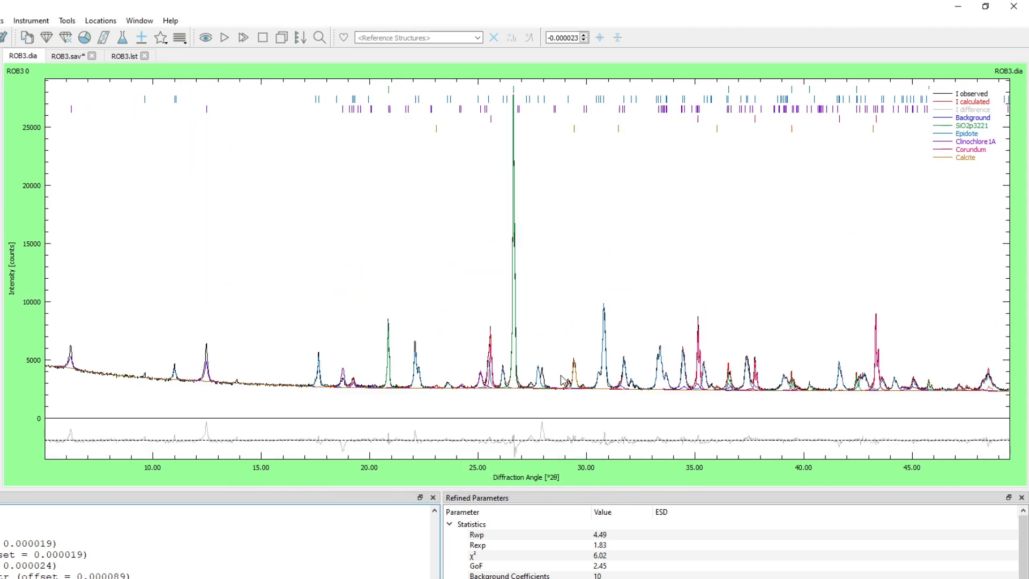
{"action": "left_click", "coordinate": [242, 37]}
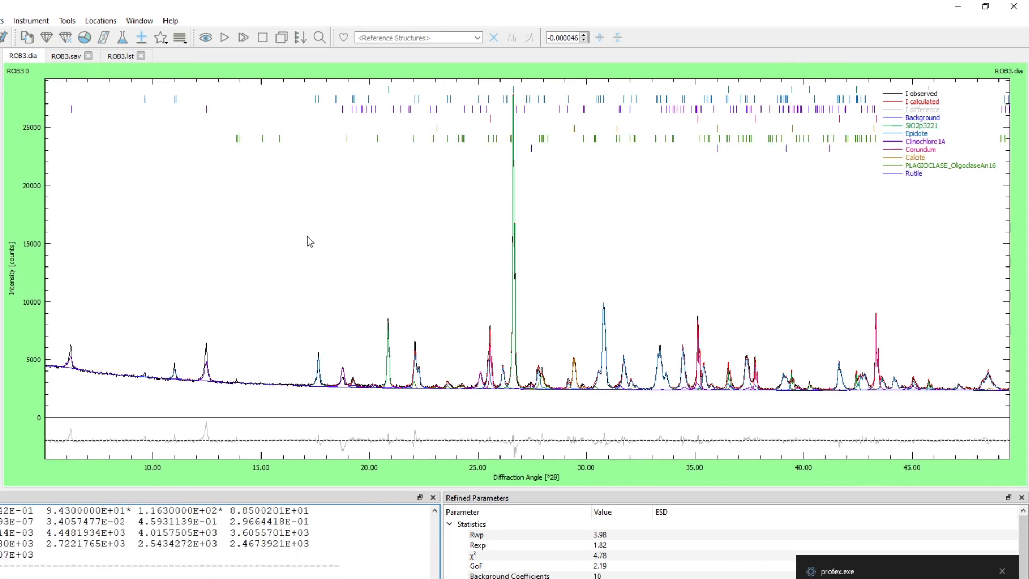
Examine the fit between measured and calculated peaks from about 22° to 32°, then over the wider pattern
{"action": "left_click_drag", "start_coordinate": [374, 290], "coordinate": [680, 425]}
{"action": "scroll", "coordinate": [490, 365], "scroll_direction": "up", "scroll_amount": 2}
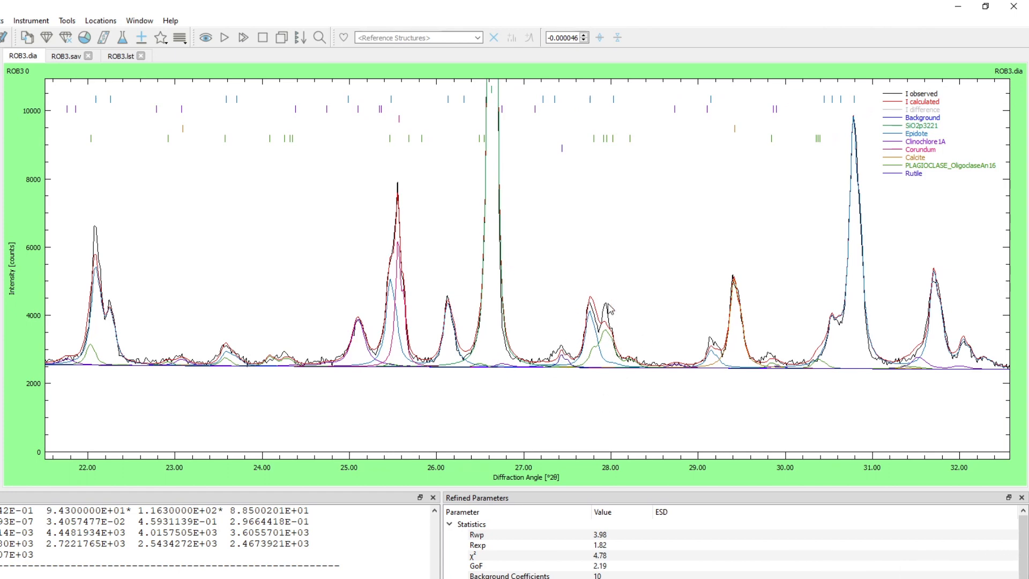
{"action": "scroll", "coordinate": [535, 296], "scroll_direction": "down", "scroll_amount": 4}
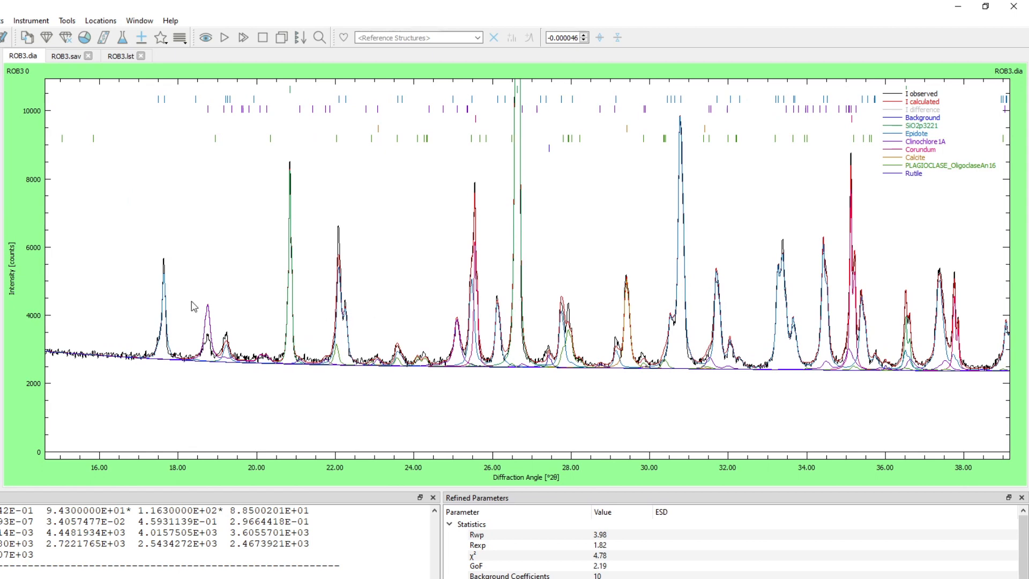
{"action": "scroll", "coordinate": [339, 294], "scroll_direction": "down", "scroll_amount": 2}
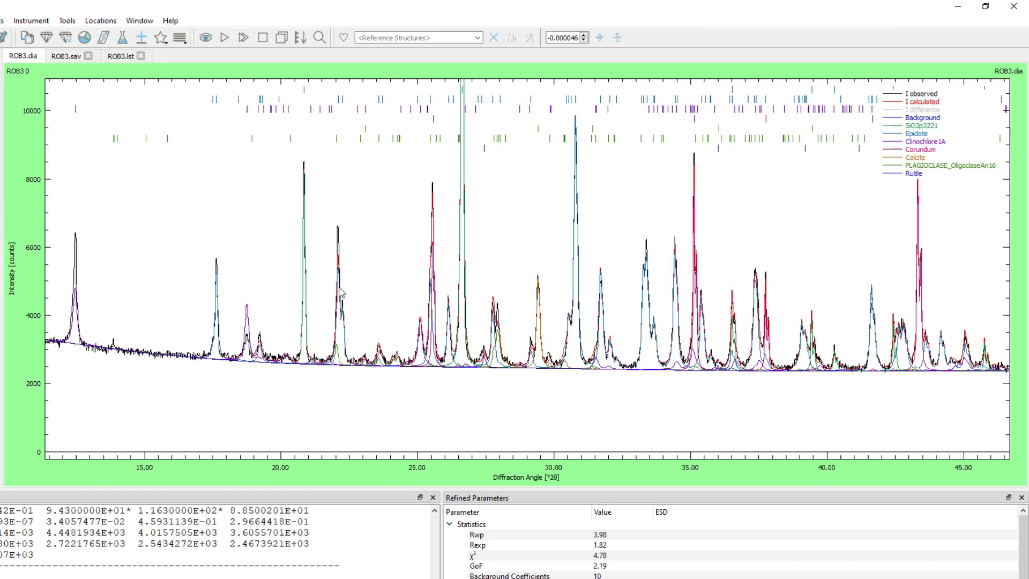
{"action": "scroll", "coordinate": [469, 340], "scroll_direction": "down", "scroll_amount": 2}
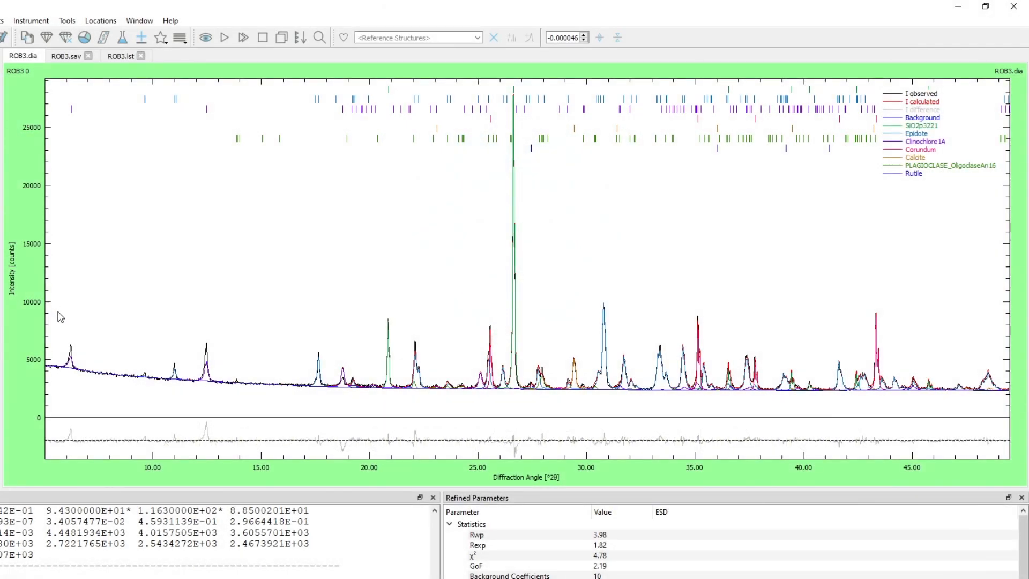
Compare the measured and calculated Clinochlore1A peaks near 6.2°, 12.5° and 18.8°, and inspect the 18° to 35° range
{"action": "left_click_drag", "start_coordinate": [53, 303], "coordinate": [246, 459]}
{"action": "mouse_move", "coordinate": [141, 109]}
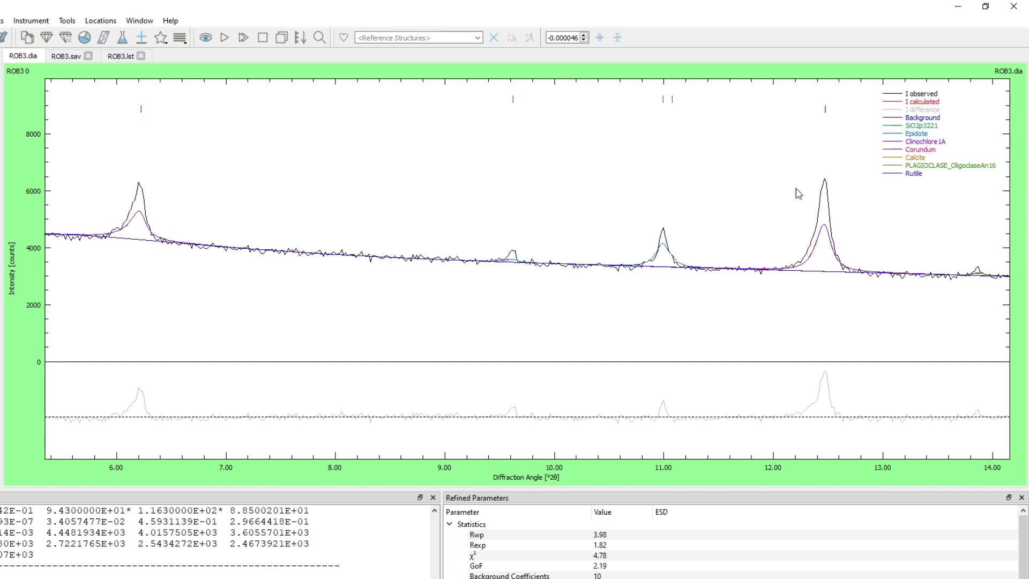
{"action": "scroll", "coordinate": [353, 253], "scroll_direction": "down", "scroll_amount": 5}
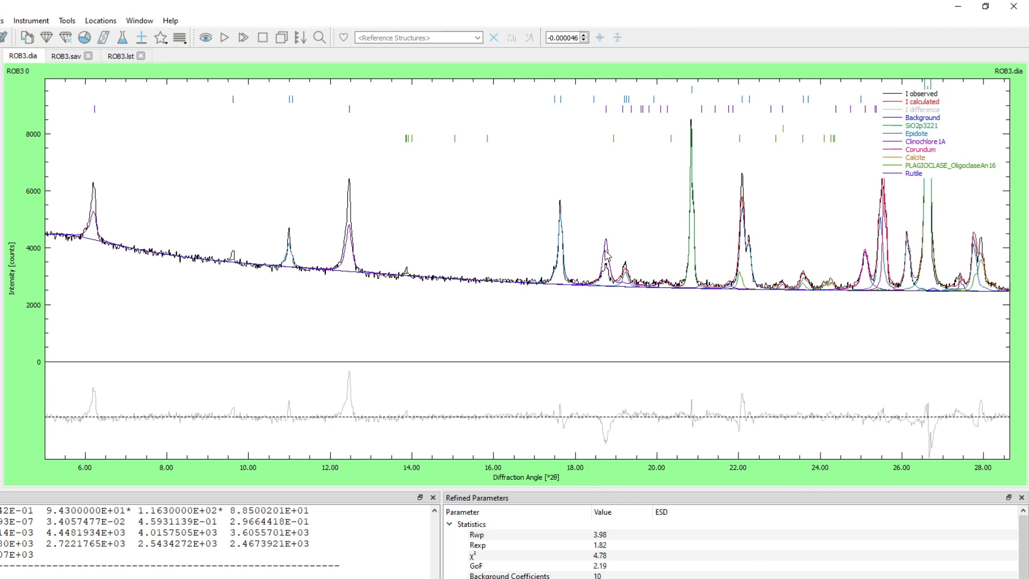
{"action": "mouse_move", "coordinate": [608, 112]}
{"action": "scroll", "coordinate": [315, 282], "scroll_direction": "down", "scroll_amount": 4}
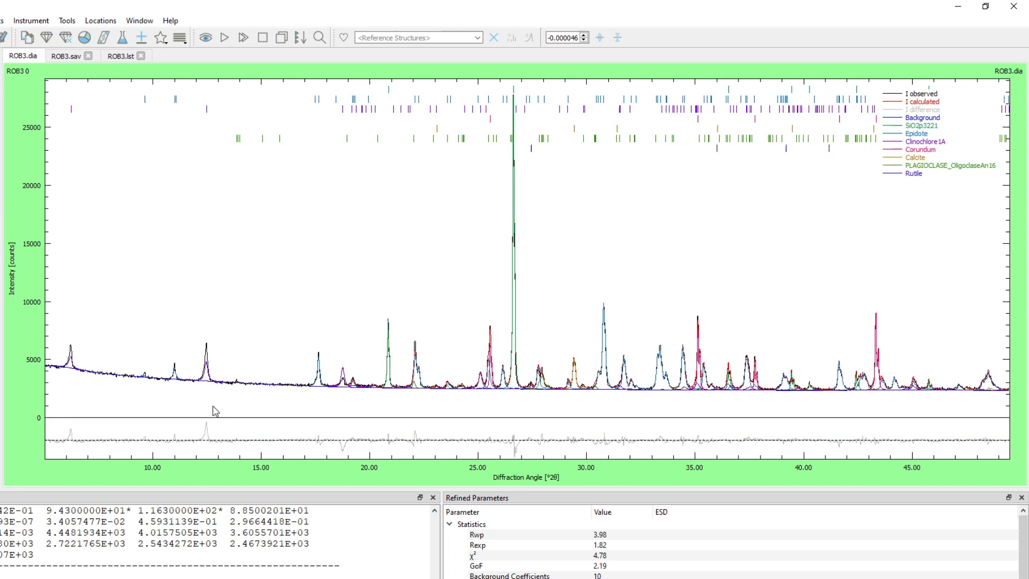
{"action": "left_click_drag", "start_coordinate": [324, 261], "coordinate": [697, 419]}
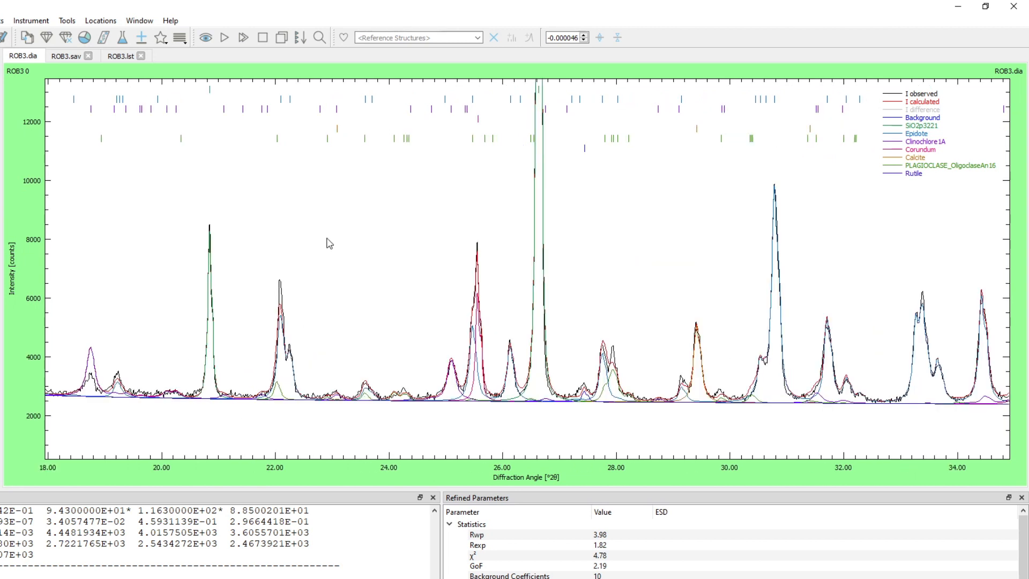
{"action": "right_click", "coordinate": [624, 256]}
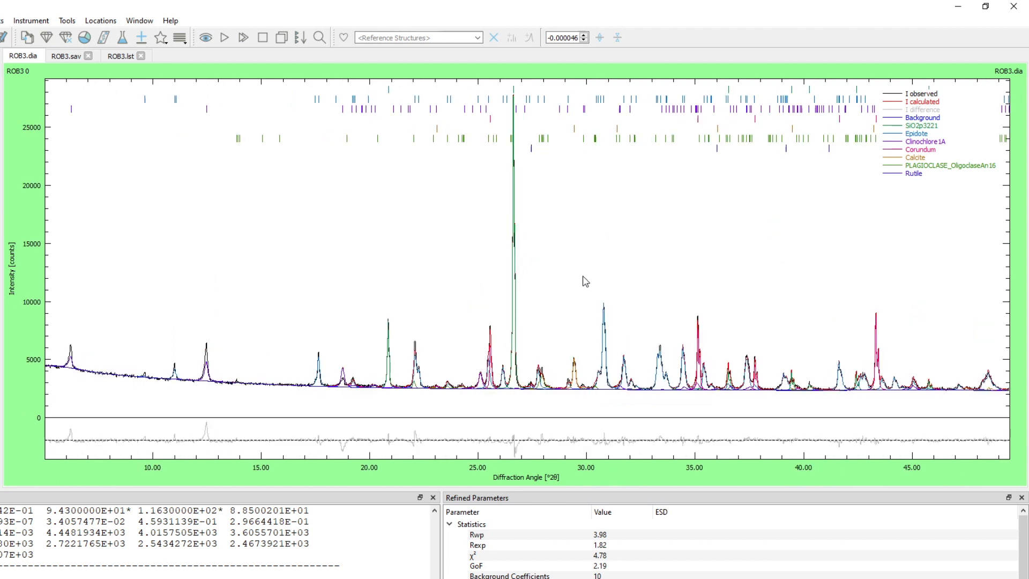
Open all the project's phase structure files and examine the SiO2p3221 lattice parameters and their error estimates in ROB3.lst
{"action": "left_click", "coordinate": [27, 37]}
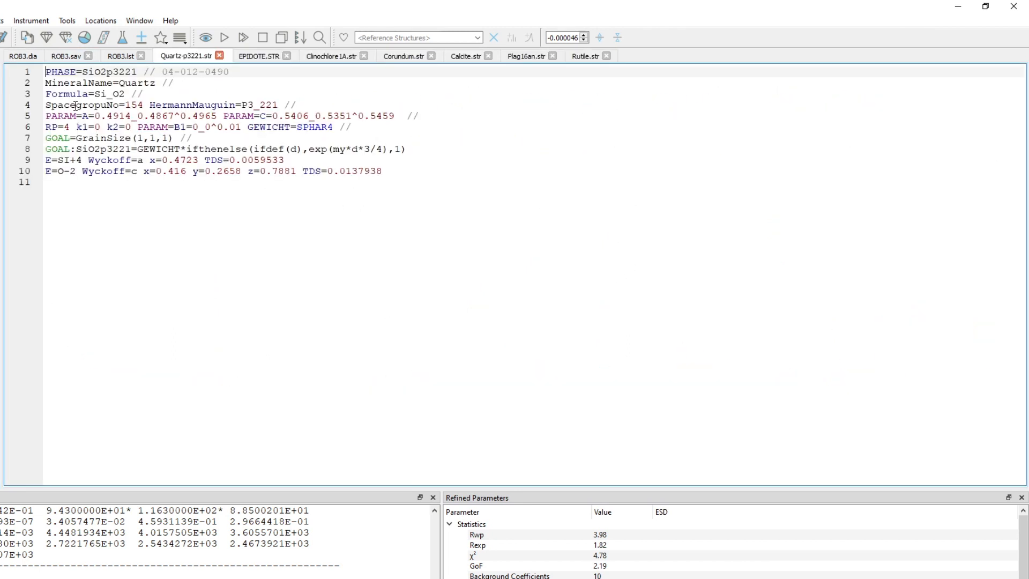
{"action": "left_click", "coordinate": [120, 56]}
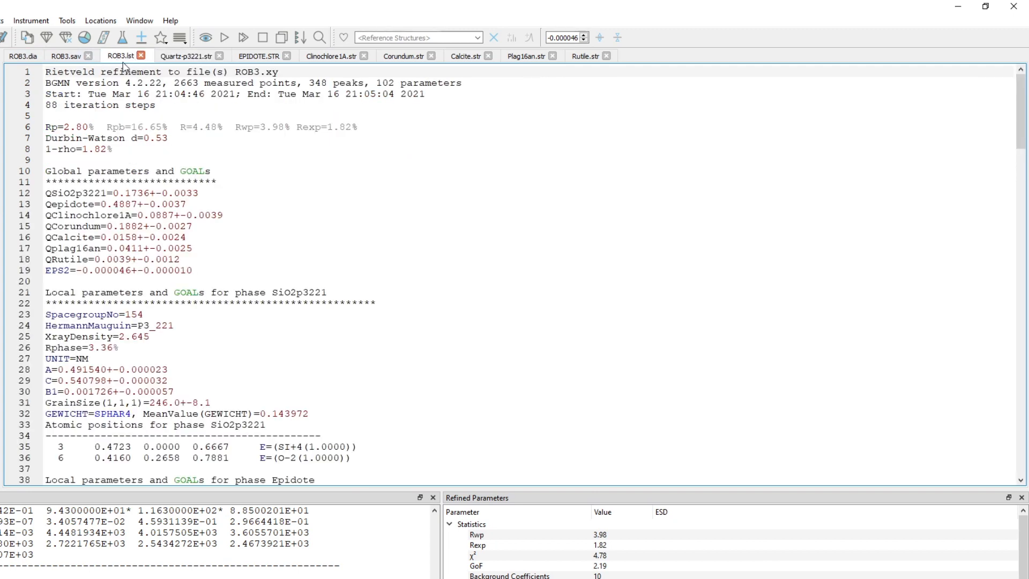
{"action": "scroll", "coordinate": [168, 186], "scroll_direction": "down", "scroll_amount": 4}
{"action": "left_click", "coordinate": [167, 188]}
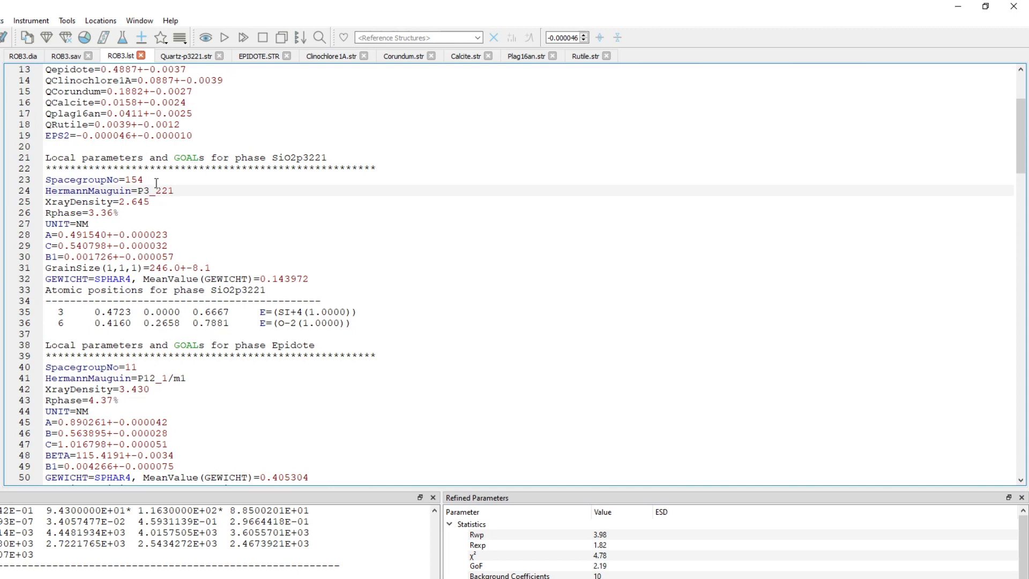
{"action": "left_click", "coordinate": [100, 235]}
{"action": "scroll", "coordinate": [281, 213], "scroll_direction": "down", "scroll_amount": 3}
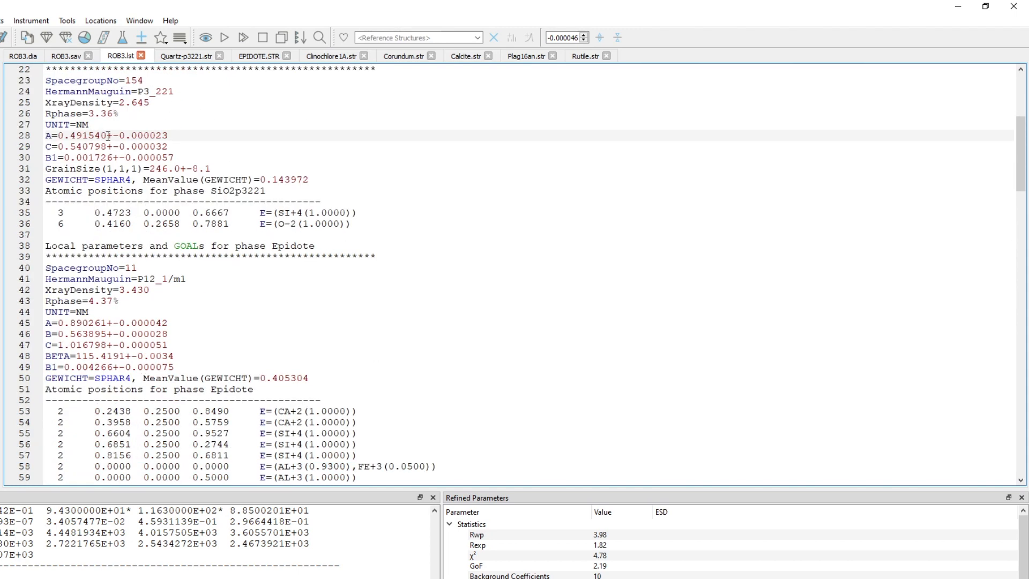
{"action": "left_click_drag", "start_coordinate": [110, 135], "coordinate": [187, 133]}
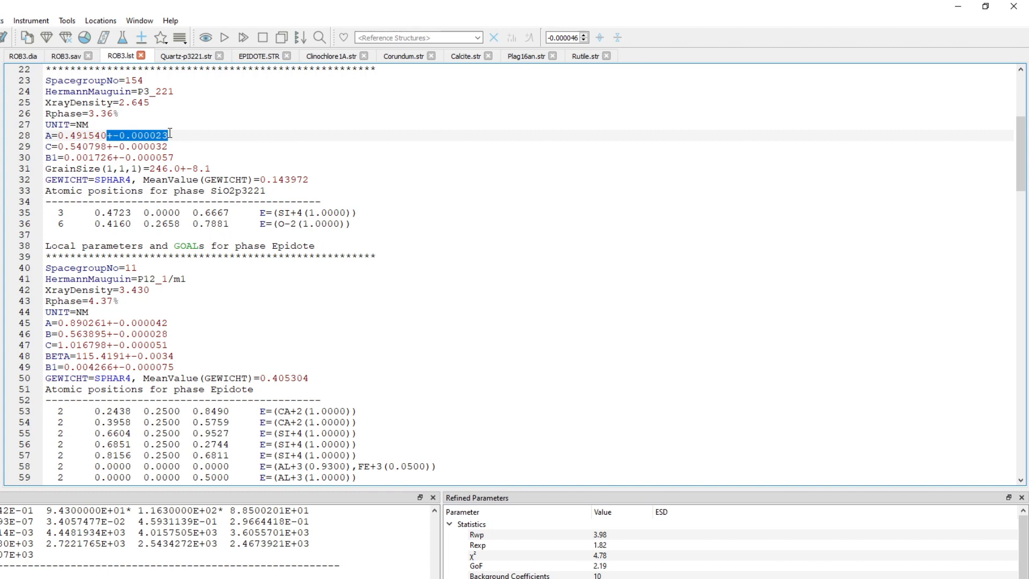
{"action": "left_click", "coordinate": [175, 134]}
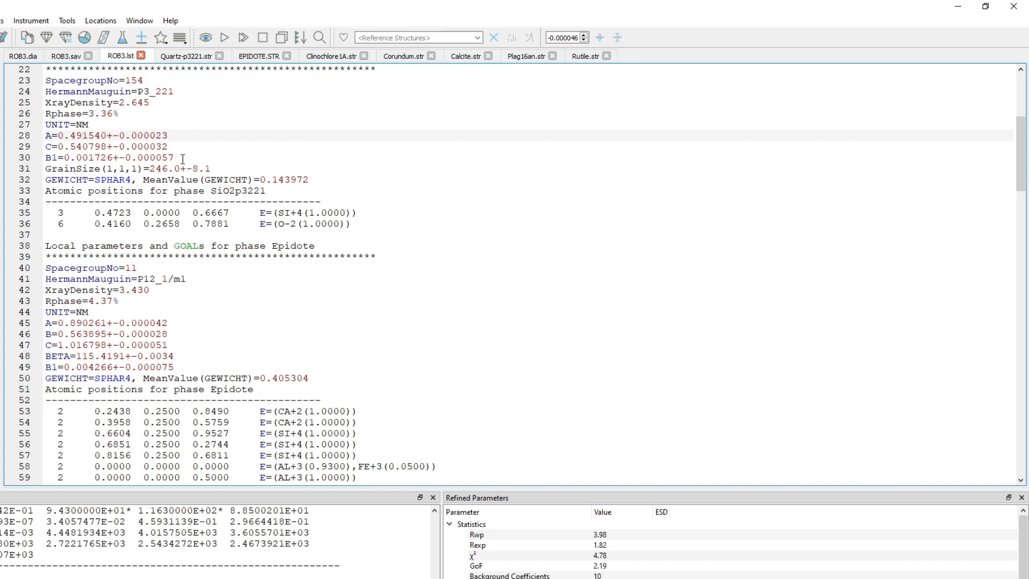
Examine the refined lattice parameters of PLAGIOCLASE_OligoclaseAn16 in ROB3.lst for missing error estimates, especially A, B, ALPHA and BETA
{"action": "scroll", "coordinate": [308, 235], "scroll_direction": "down", "scroll_amount": 20}
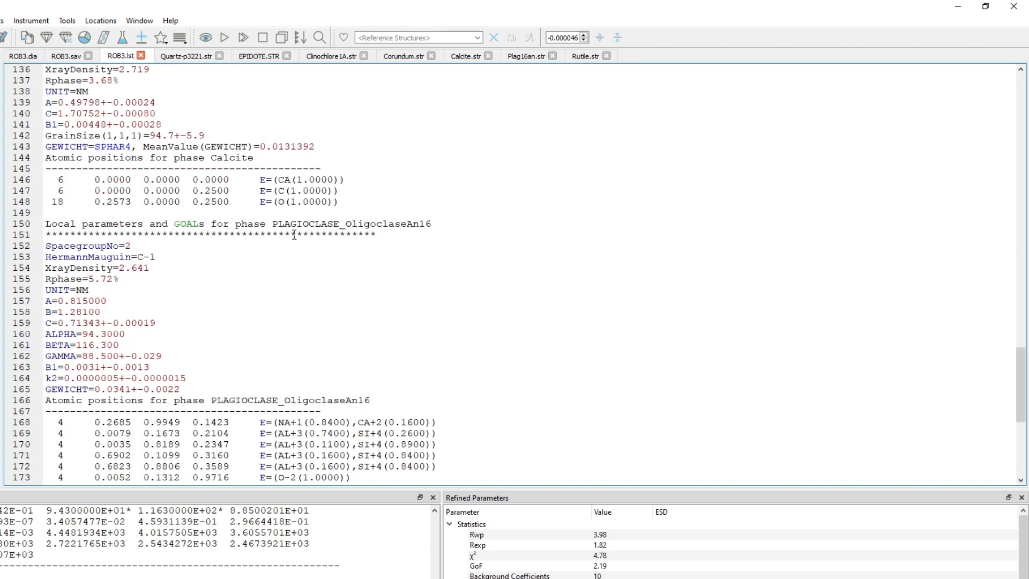
{"action": "left_click_drag", "start_coordinate": [275, 223], "coordinate": [432, 224]}
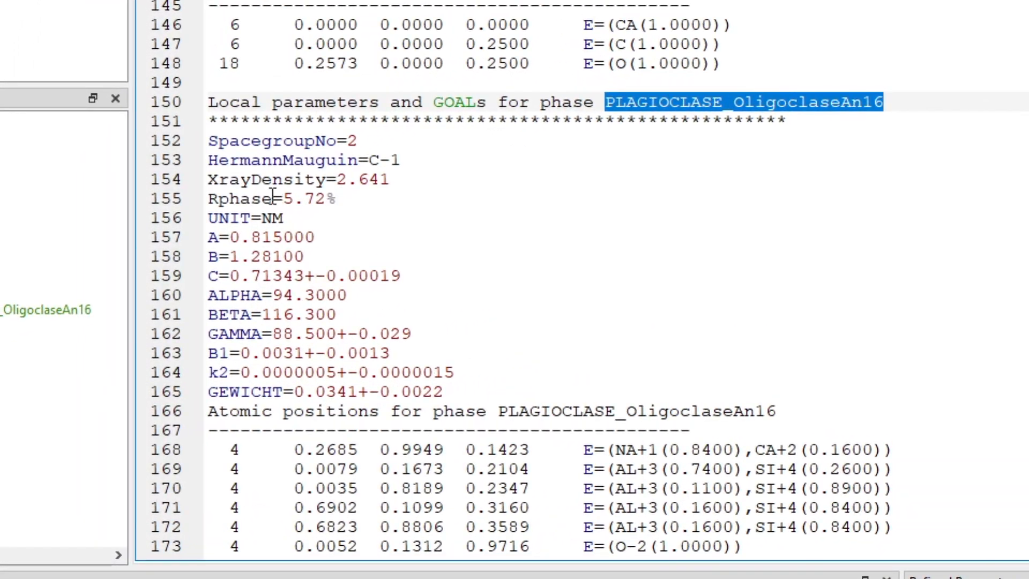
{"action": "left_click_drag", "start_coordinate": [230, 236], "coordinate": [321, 235]}
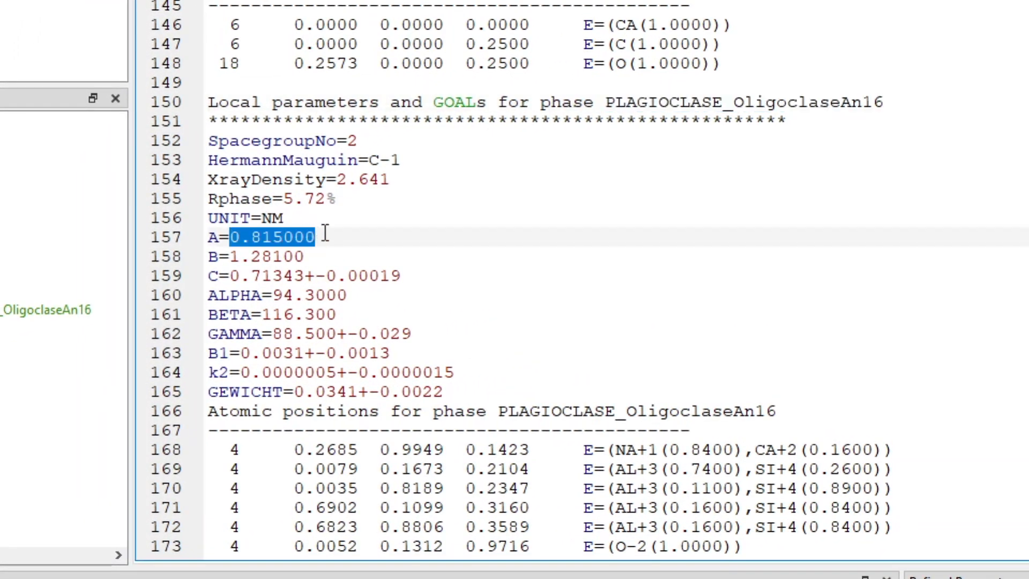
{"action": "left_click", "coordinate": [237, 256]}
{"action": "left_click_drag", "start_coordinate": [235, 257], "coordinate": [306, 257]}
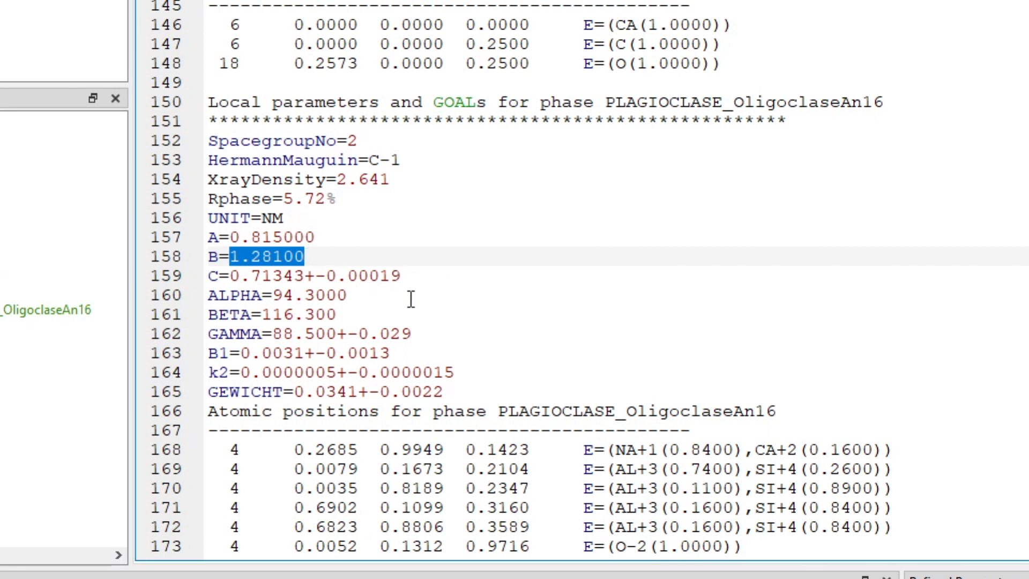
{"action": "left_click", "coordinate": [274, 296]}
{"action": "left_click", "coordinate": [274, 316]}
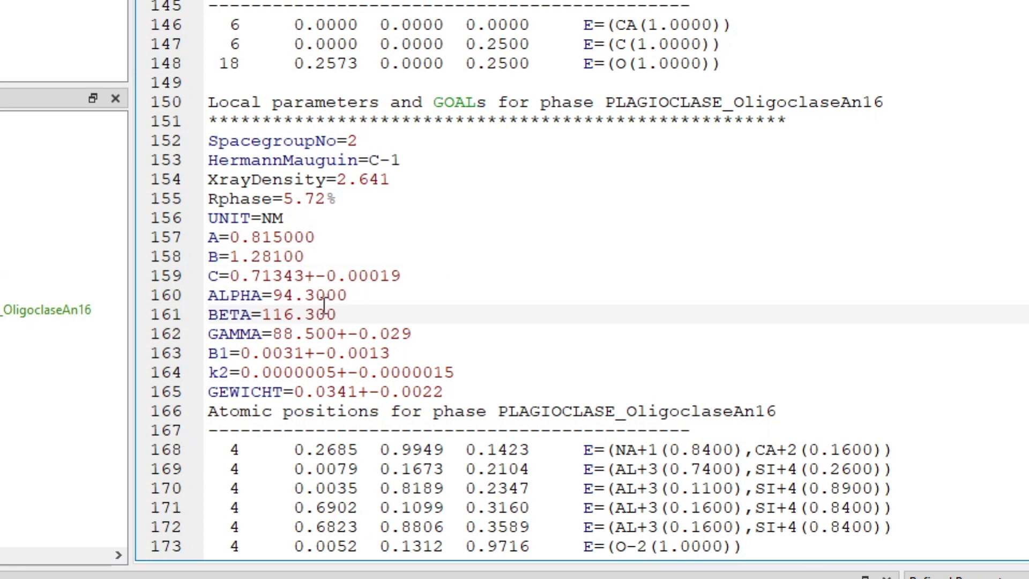
{"action": "left_click", "coordinate": [305, 333]}
{"action": "left_click_drag", "start_coordinate": [230, 236], "coordinate": [351, 235]}
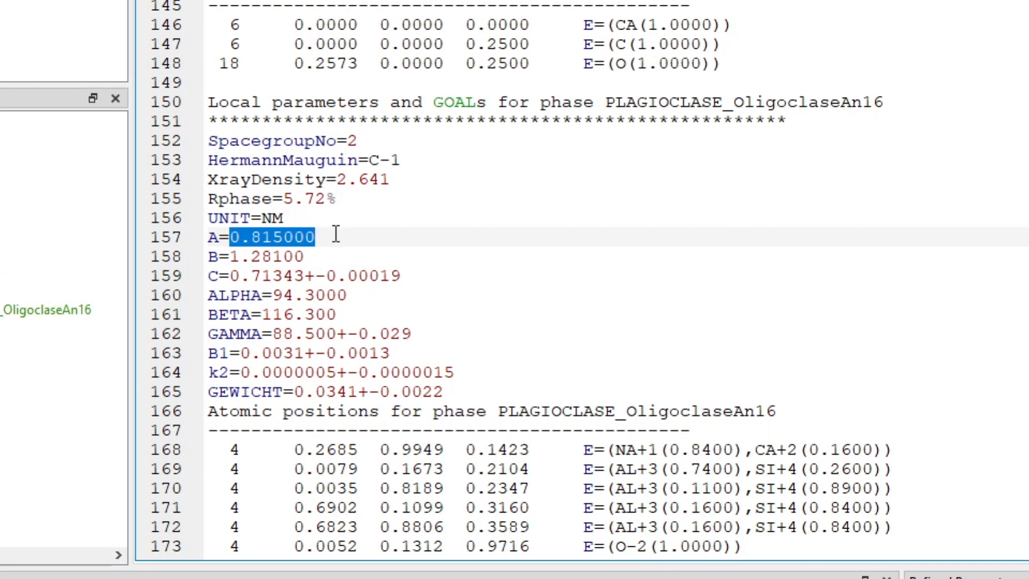
{"action": "left_click", "coordinate": [345, 235]}
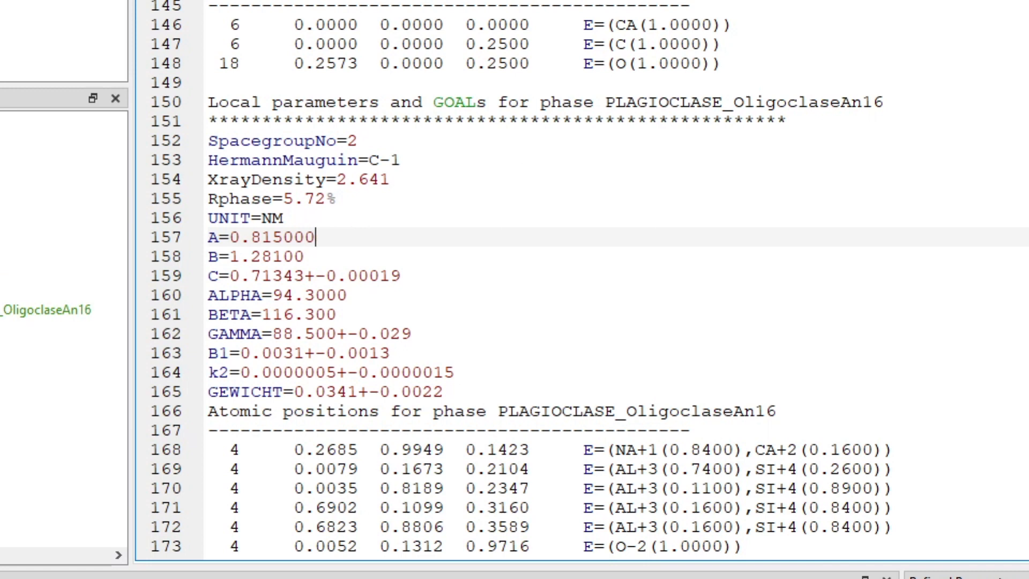
{"action": "left_click_drag", "start_coordinate": [230, 237], "coordinate": [325, 237]}
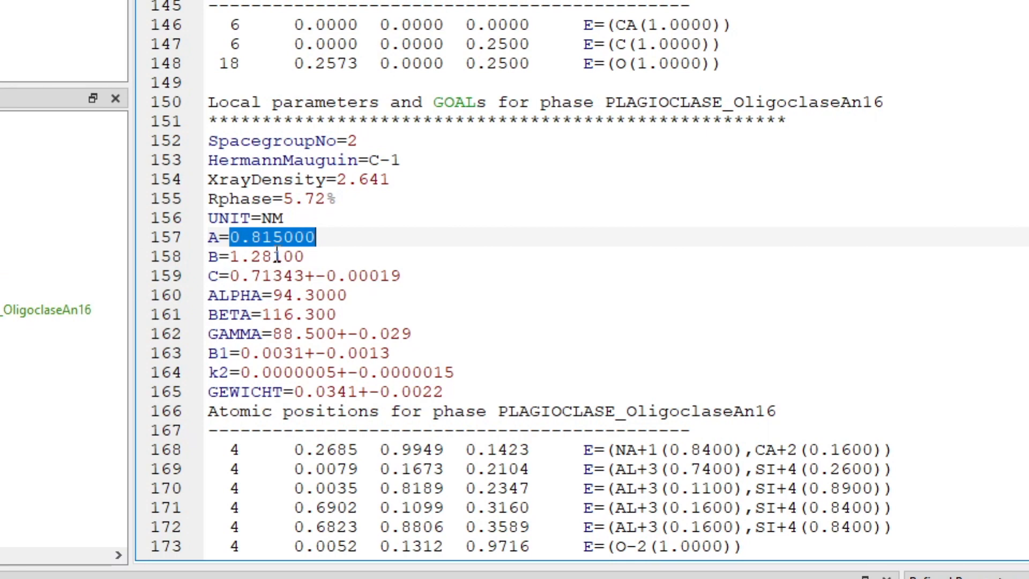
{"action": "left_click", "coordinate": [249, 237]}
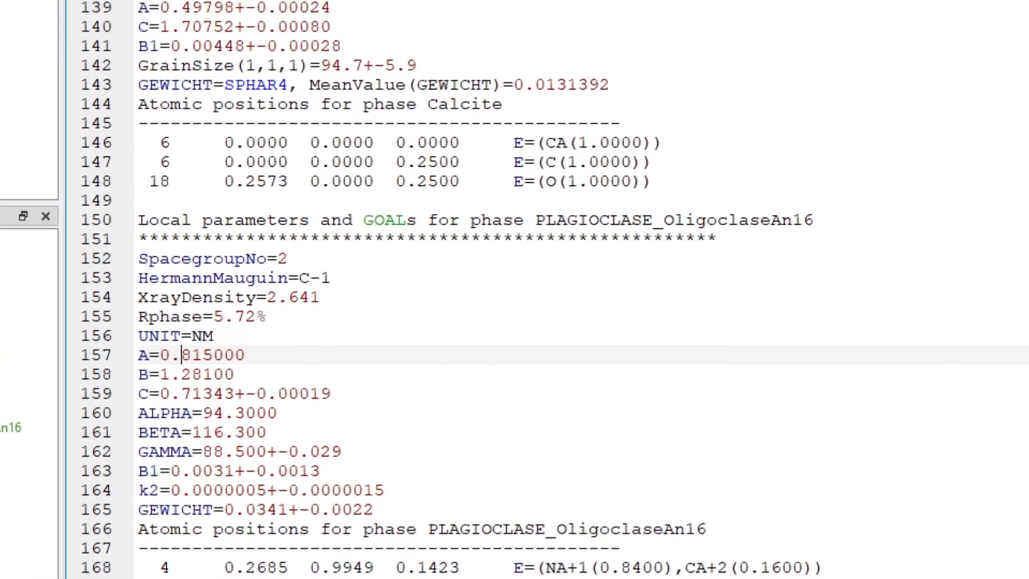
View Plag16an.str and examine the start value and the lower and upper limits of lattice parameter A
{"action": "left_click", "coordinate": [911, 7]}
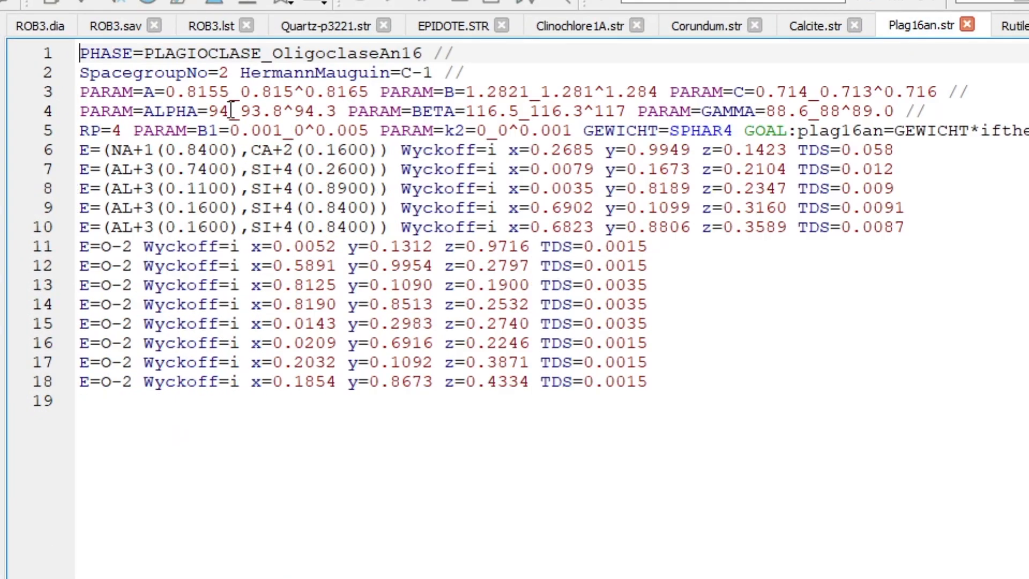
{"action": "left_click_drag", "start_coordinate": [144, 92], "coordinate": [370, 88]}
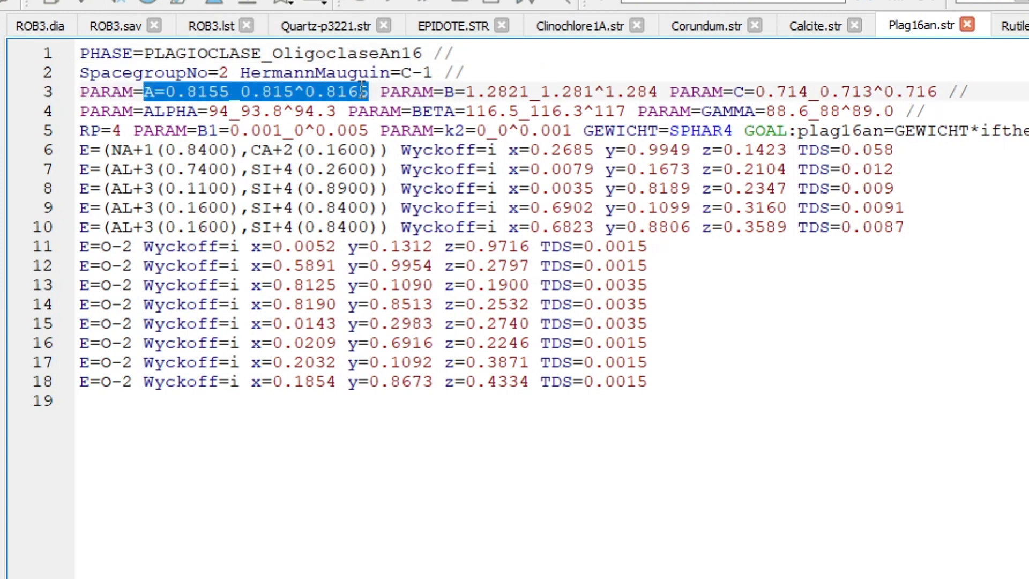
{"action": "left_click", "coordinate": [248, 92]}
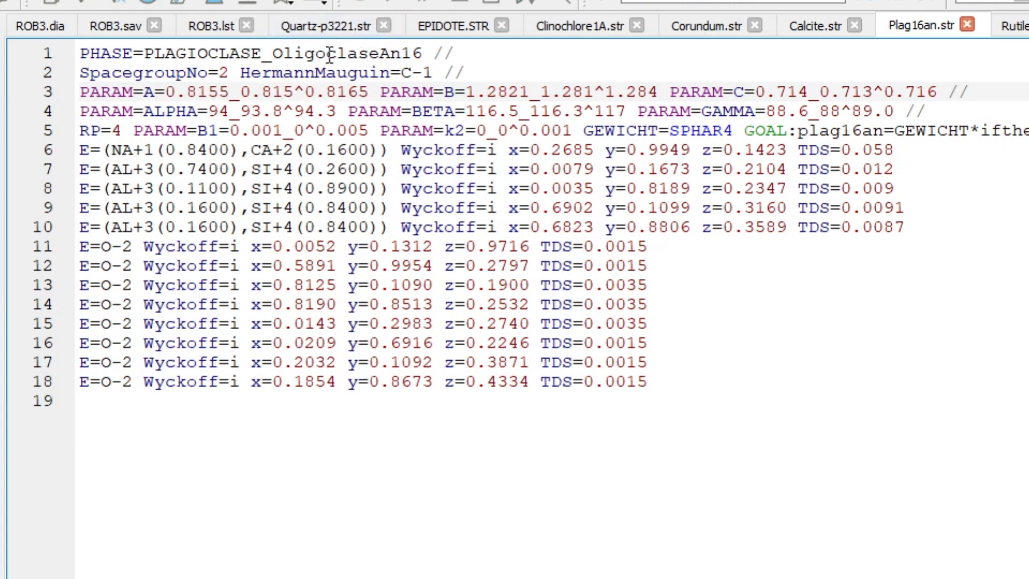
{"action": "key", "text": "Right"}
{"action": "key", "text": "Right"}
{"action": "key", "text": "Right"}
{"action": "key", "text": "Right"}
{"action": "key", "text": "Right"}
Check the refined A value of the plagioclase phase in ROB3.lst against its lower limit in the structure file
{"action": "left_click", "coordinate": [209, 28]}
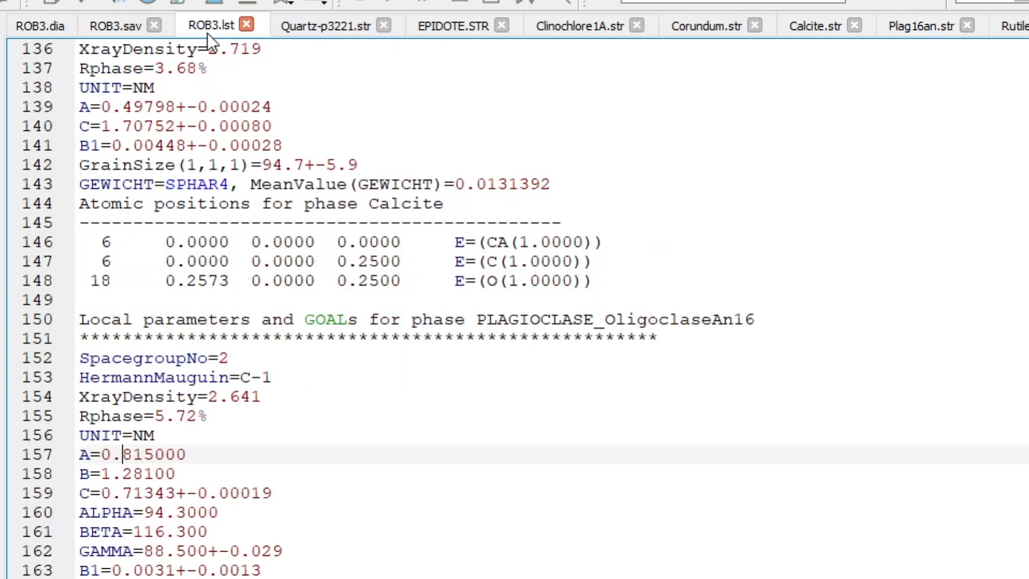
{"action": "left_click_drag", "start_coordinate": [100, 454], "coordinate": [180, 454]}
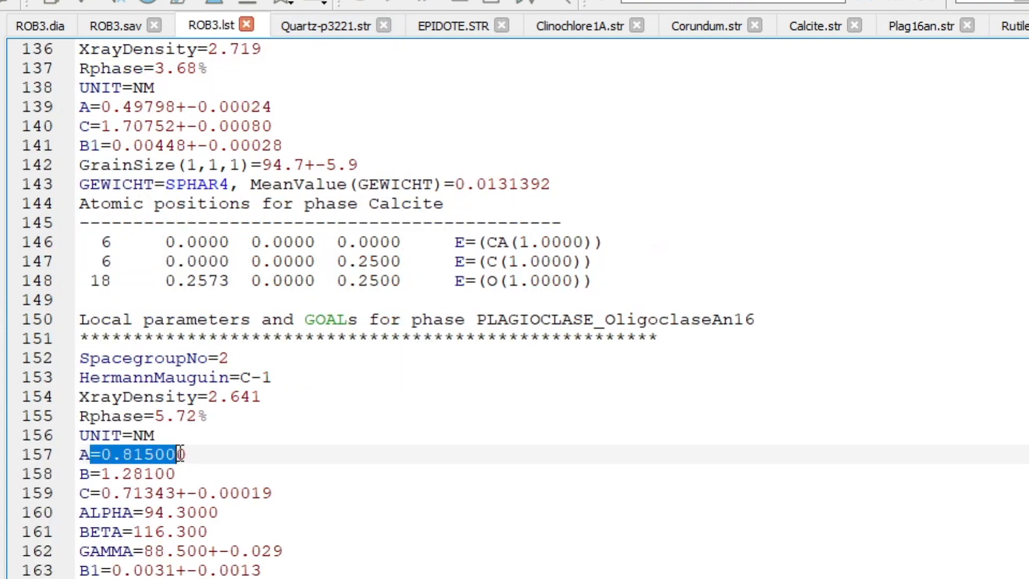
{"action": "left_click", "coordinate": [225, 452]}
{"action": "key", "text": "Left"}
{"action": "key", "text": "Left"}
{"action": "key", "text": "Left"}
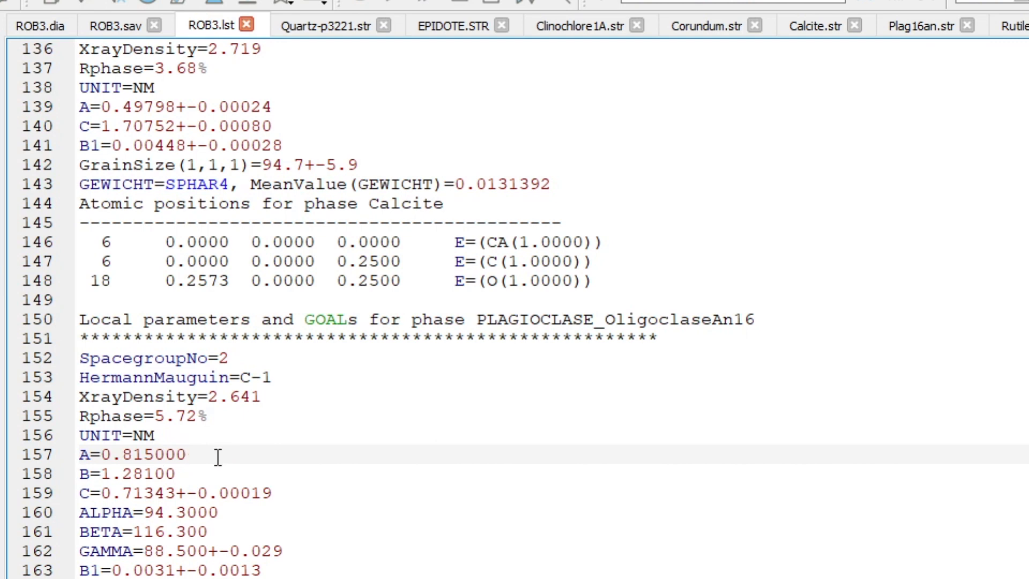
{"action": "left_click", "coordinate": [123, 453]}
Review the A limits in Plag16an.str again and inspect the plagioclase peaks in the ROB3 plot between about 21° and 30°
{"action": "left_click", "coordinate": [917, 26]}
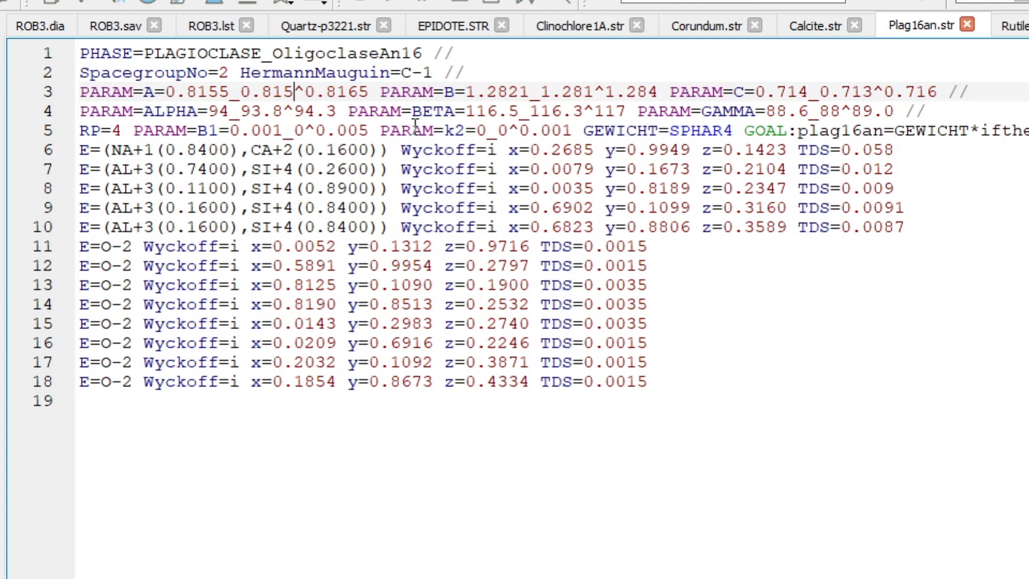
{"action": "right_click", "coordinate": [345, 90]}
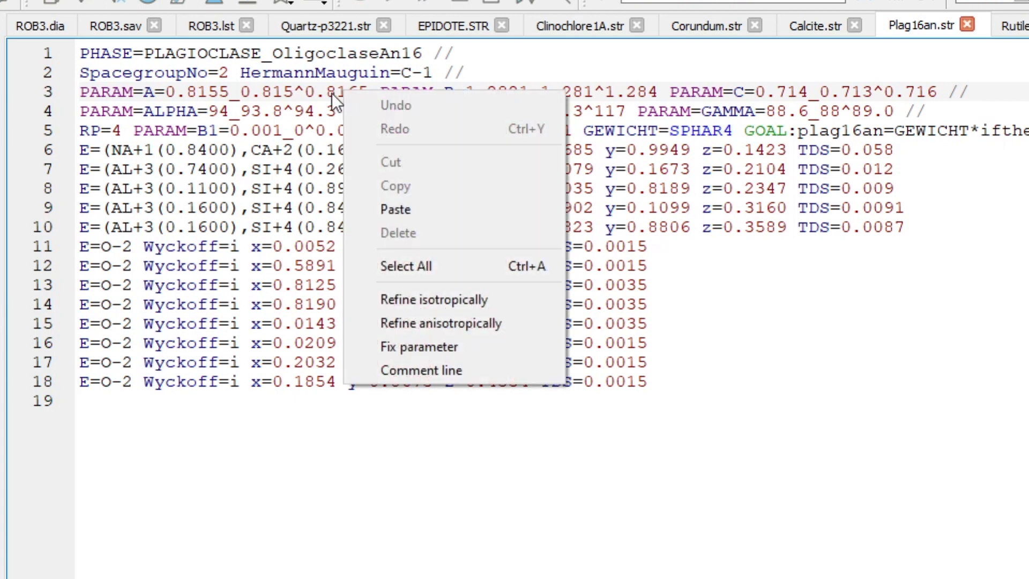
{"action": "left_click", "coordinate": [307, 93]}
{"action": "left_click", "coordinate": [39, 25]}
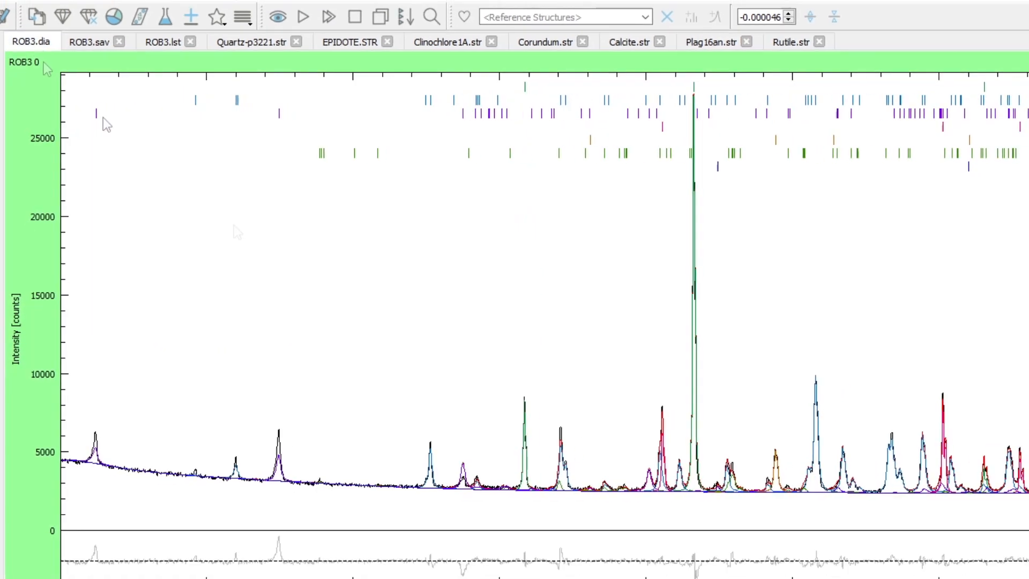
{"action": "left_click_drag", "start_coordinate": [360, 304], "coordinate": [624, 402]}
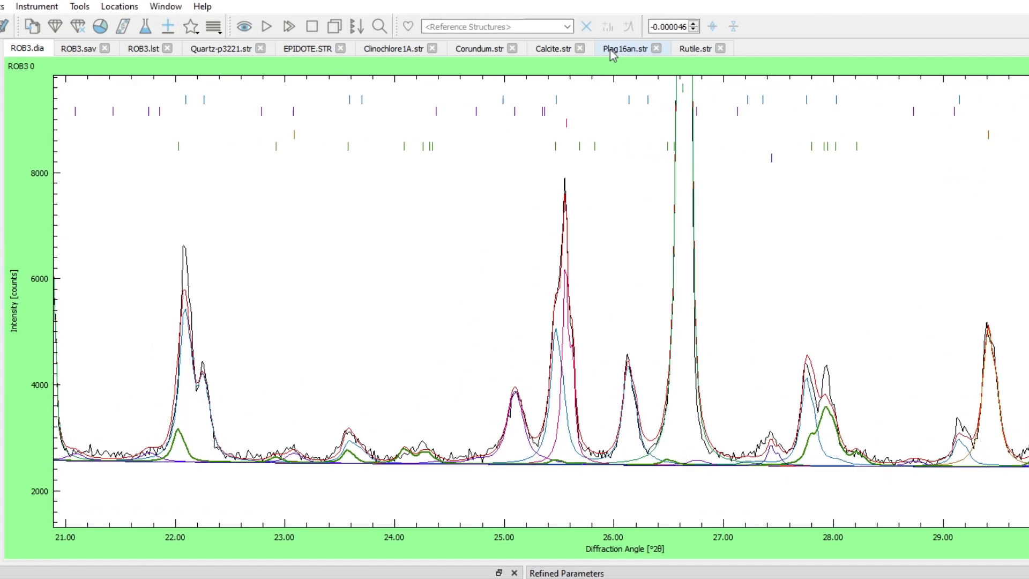
In Plag16an.str, set the lower and upper limits of lattice parameter A to 0.80 and 0.82
{"action": "left_click", "coordinate": [527, 56]}
{"action": "left_click_drag", "start_coordinate": [156, 94], "coordinate": [169, 94]}
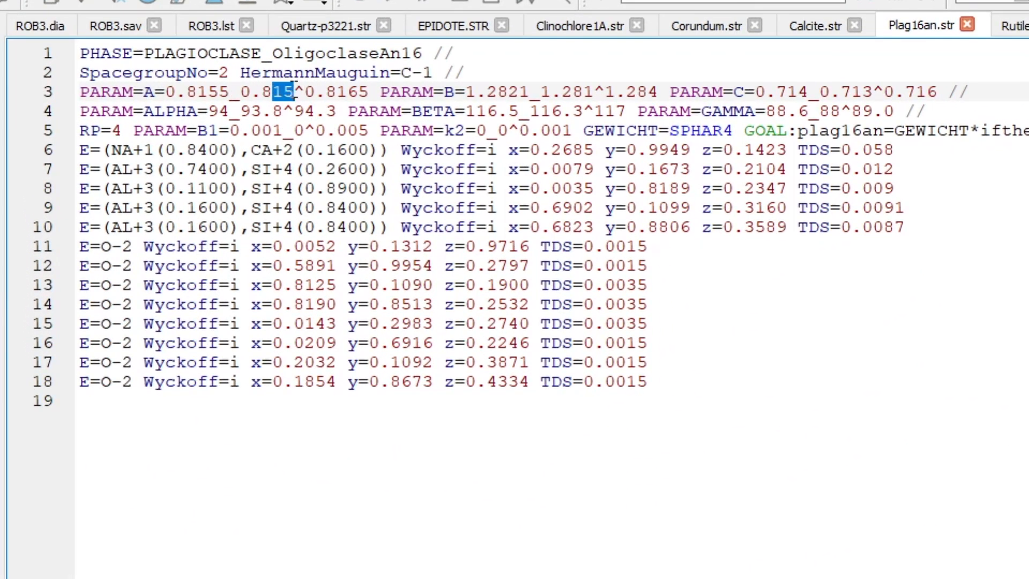
{"action": "type", "text": "0"}
{"action": "left_click_drag", "start_coordinate": [326, 93], "coordinate": [360, 92]}
{"action": "type", "text": "2"}
{"action": "left_click", "coordinate": [486, 102]}
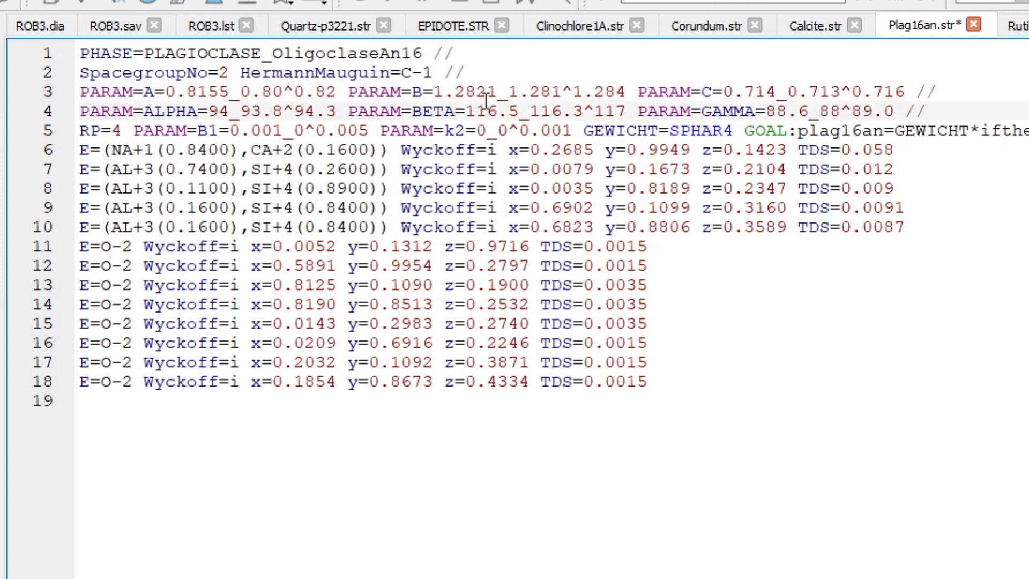
Set the limits of lattice parameter B in Plag16an.str to 1.27 and 1.29
{"action": "left_click", "coordinate": [590, 85]}
{"action": "key", "text": "shift+Right"}
{"action": "key", "text": "shift+Right"}
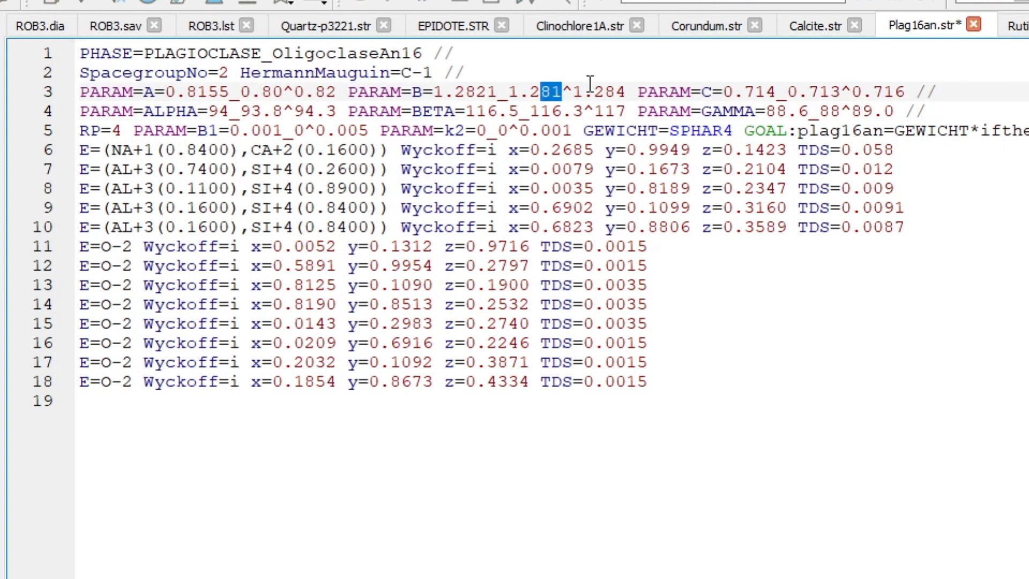
{"action": "type", "text": "7"}
{"action": "key", "text": "Right"}
{"action": "key", "text": "Right"}
{"action": "key", "text": "shift+Left"}
{"action": "type", "text": "9"}
Set the lower and upper limits of ALPHA for the plagioclase phase to 93.0 and 95.0
{"action": "left_click", "coordinate": [275, 112]}
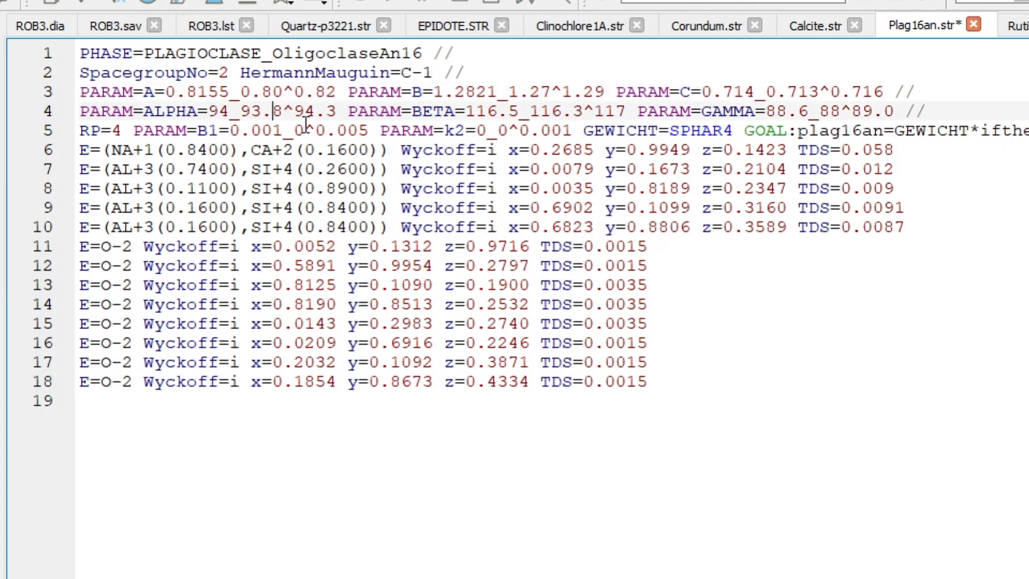
{"action": "key", "text": "shift+Right"}
{"action": "type", "text": "0"}
{"action": "key", "text": "Right"}
{"action": "key", "text": "Right"}
{"action": "key", "text": "Right"}
{"action": "key", "text": "shift+Left"}
{"action": "type", "text": "5"}
{"action": "key", "text": "Right"}
{"action": "key", "text": "shift+Right"}
{"action": "type", "text": "0"}
Set the lower and upper limits of BETA for the plagioclase phase to 115.0 and 118
{"action": "key", "text": "Right"}
{"action": "key", "text": "Right"}
{"action": "key", "text": "shift+Right"}
{"action": "type", "text": "0"}
{"action": "key", "text": "Right"}
{"action": "key", "text": "Right"}
{"action": "key", "text": "Right"}
{"action": "key", "text": "shift+Right"}
{"action": "type", "text": "8"}
Set the limits of lattice parameter C in Plag16an.str to 0.70 and 0.72, and run the refinement
{"action": "left_click_drag", "start_coordinate": [798, 93], "coordinate": [820, 92]}
{"action": "type", "text": "0"}
{"action": "key", "text": "Right"}
{"action": "key", "text": "Right"}
{"action": "key", "text": "Right"}
{"action": "key", "text": "Right"}
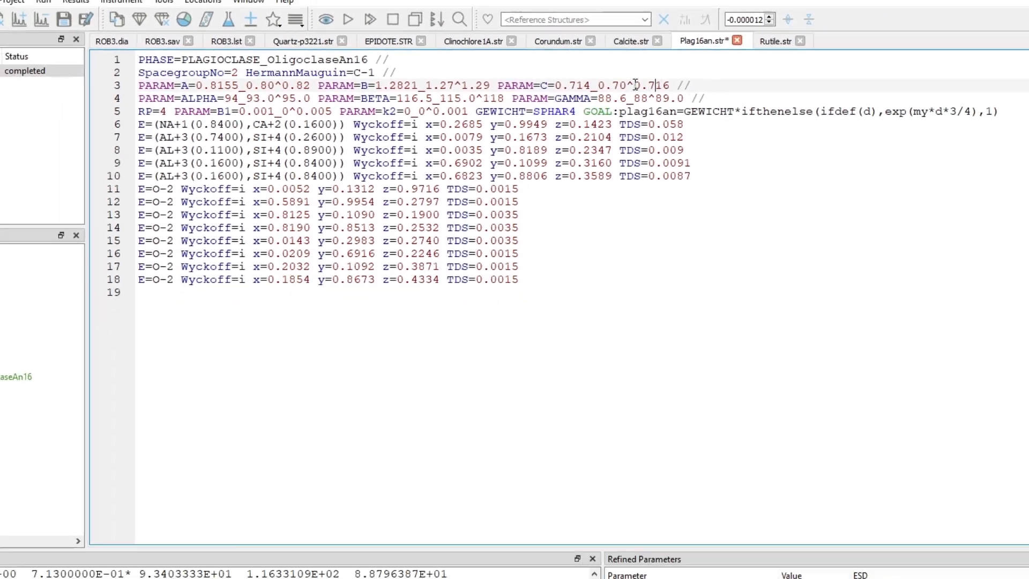
{"action": "key", "text": "shift+Right"}
{"action": "key", "text": "shift+Right"}
{"action": "type", "text": "2"}
{"action": "key", "text": "F9"}
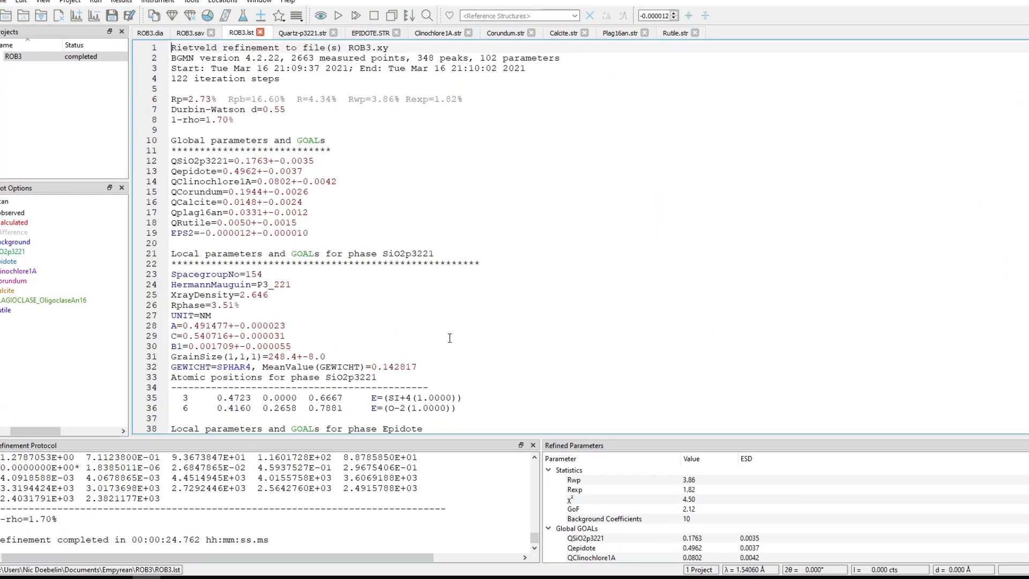
Examine the refined lattice parameters and error estimates of PLAGIOCLASE_OligoclaseAn16 in ROB3.lst
{"action": "scroll", "coordinate": [433, 333], "scroll_direction": "down", "scroll_amount": 20}
{"action": "scroll", "coordinate": [726, 374], "scroll_direction": "down", "scroll_amount": 16}
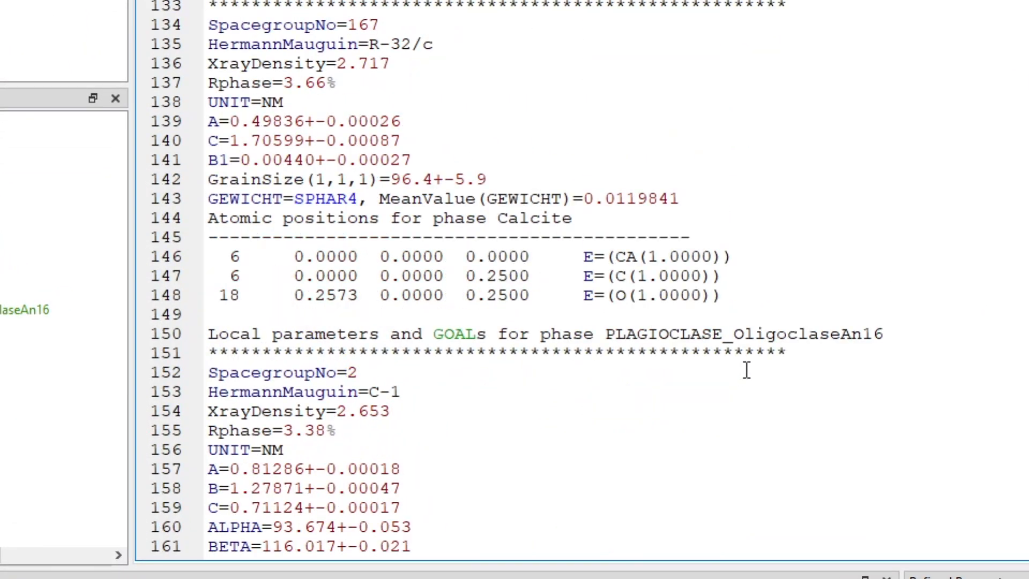
{"action": "scroll", "coordinate": [718, 369], "scroll_direction": "down", "scroll_amount": 3}
{"action": "left_click_drag", "start_coordinate": [230, 295], "coordinate": [391, 375]}
{"action": "left_click", "coordinate": [414, 307]}
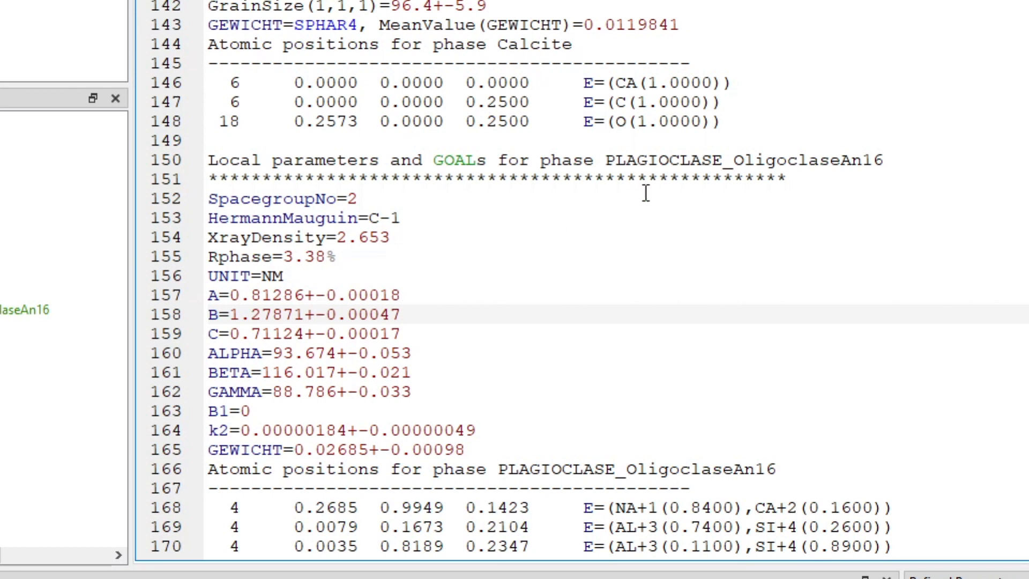
{"action": "left_click_drag", "start_coordinate": [231, 295], "coordinate": [306, 296]}
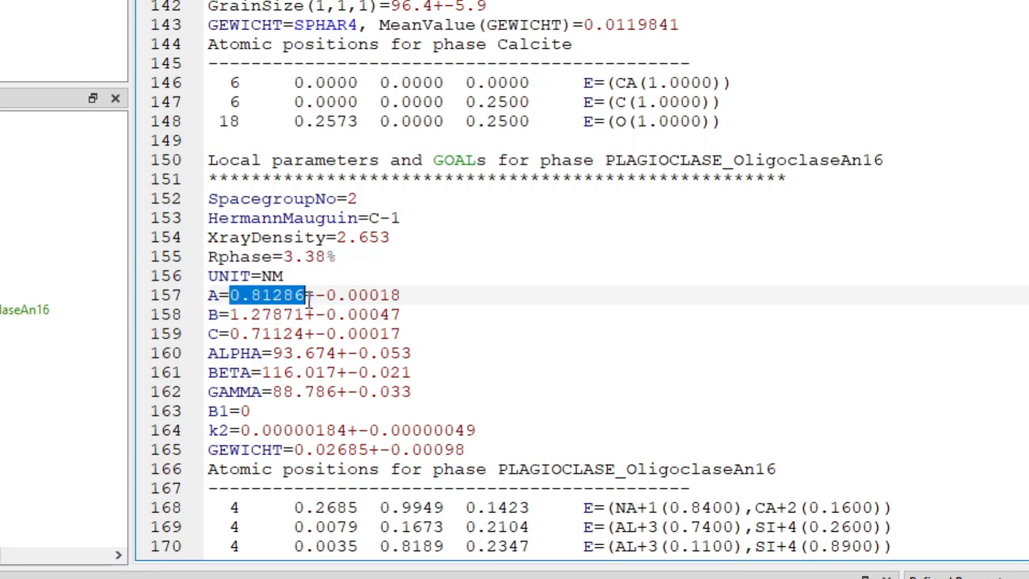
{"action": "left_click", "coordinate": [783, 159]}
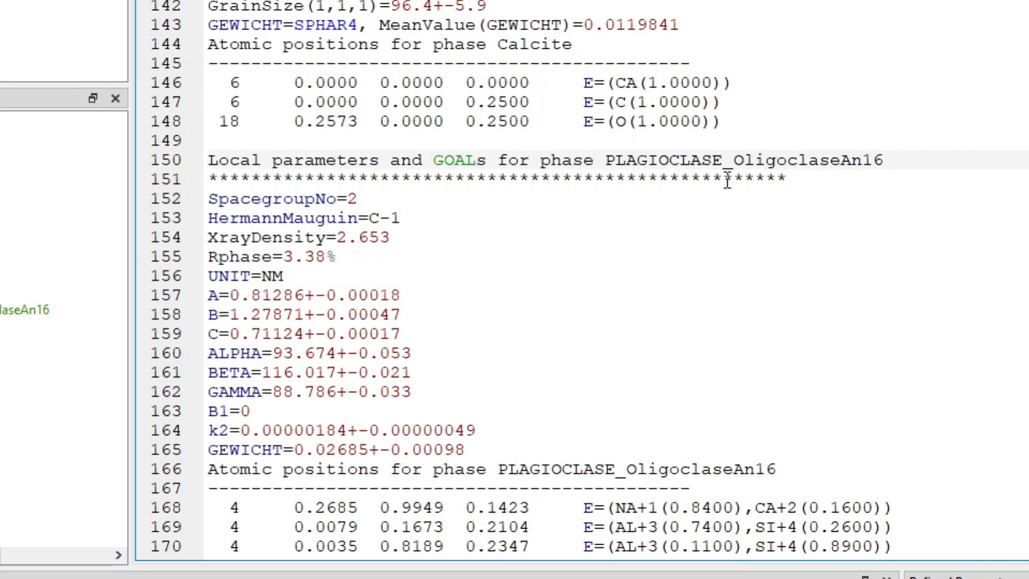
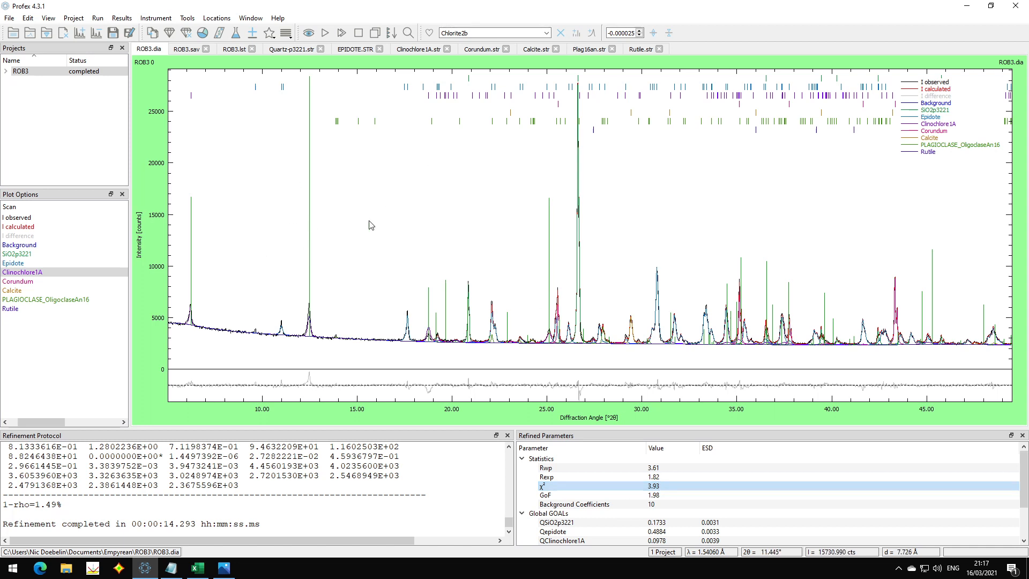
Replace the Clinochlore1A.str phase of the ROB3 project with Chlorite2b.str and run the refinement
{"action": "left_click", "coordinate": [447, 49]}
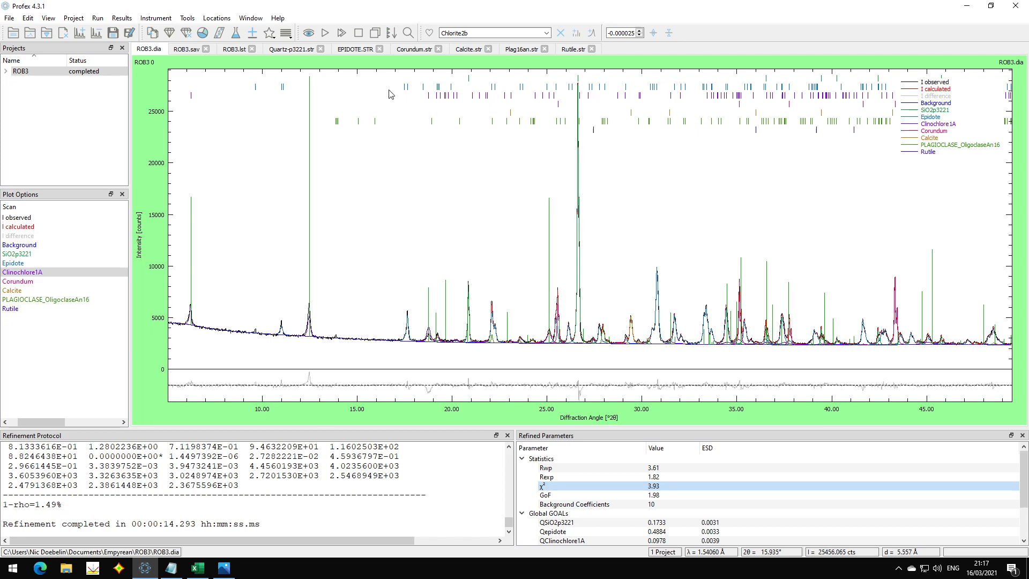
{"action": "left_click", "coordinate": [253, 33]}
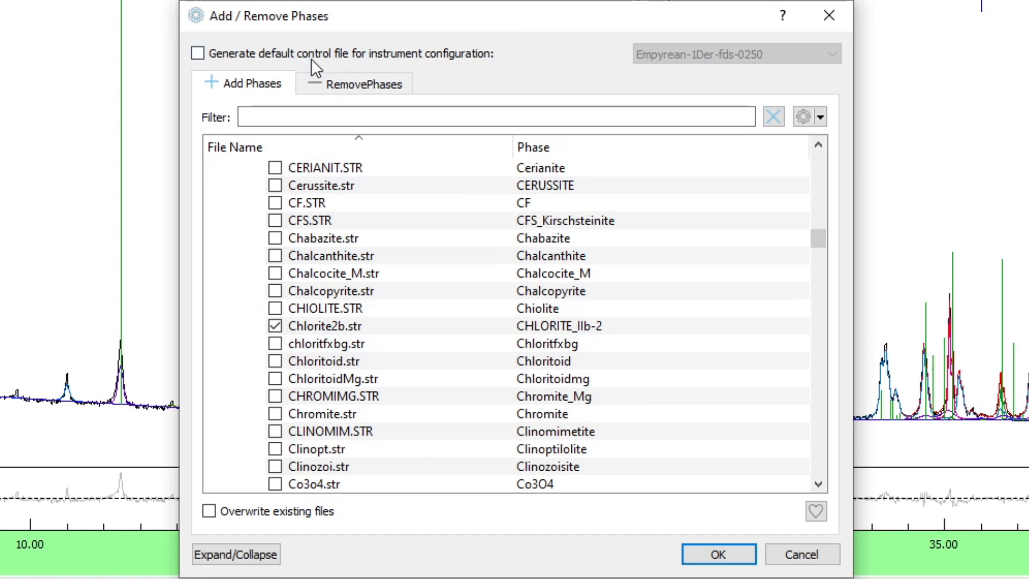
{"action": "left_click", "coordinate": [410, 162]}
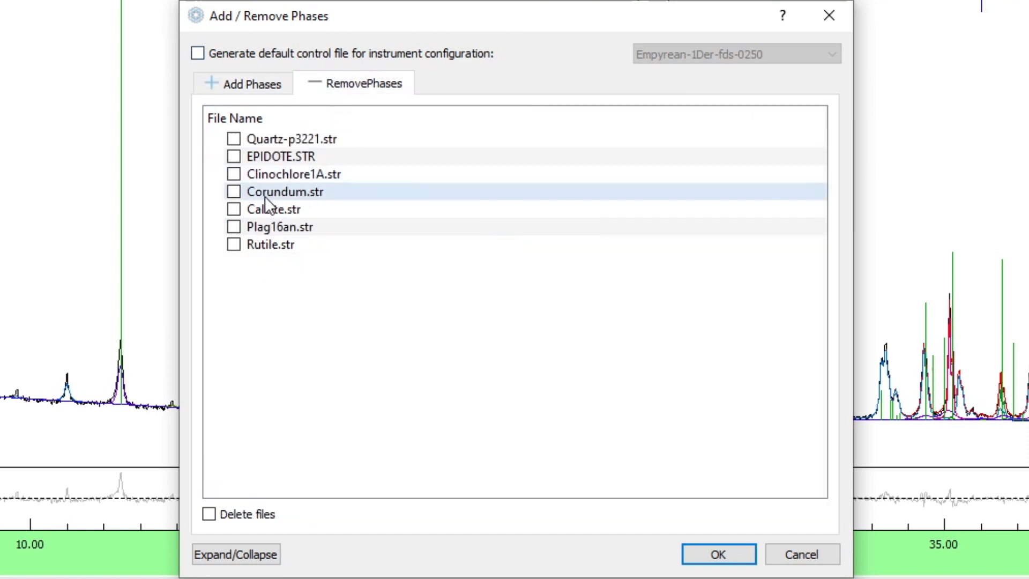
{"action": "left_click", "coordinate": [236, 174]}
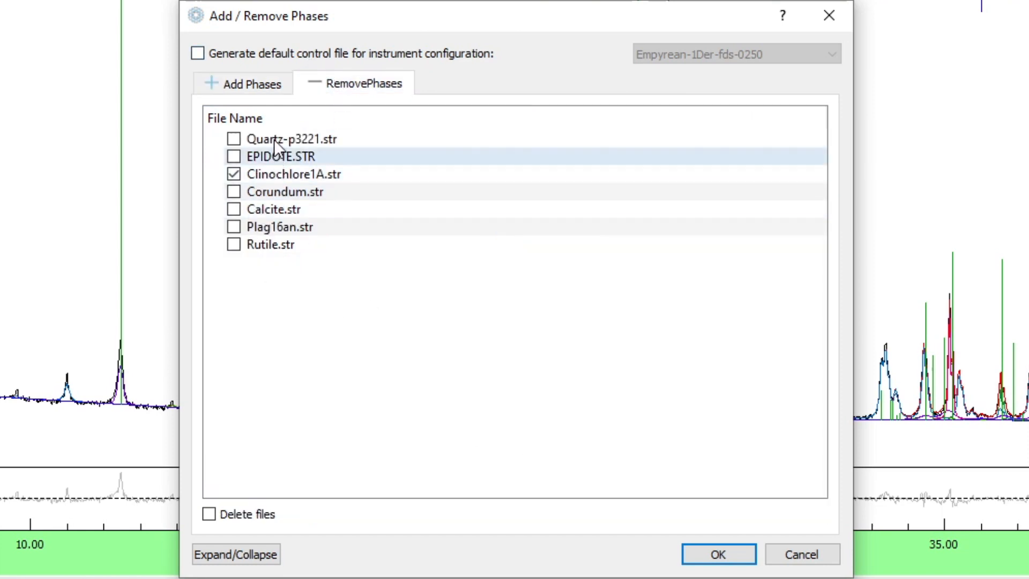
{"action": "left_click", "coordinate": [707, 555]}
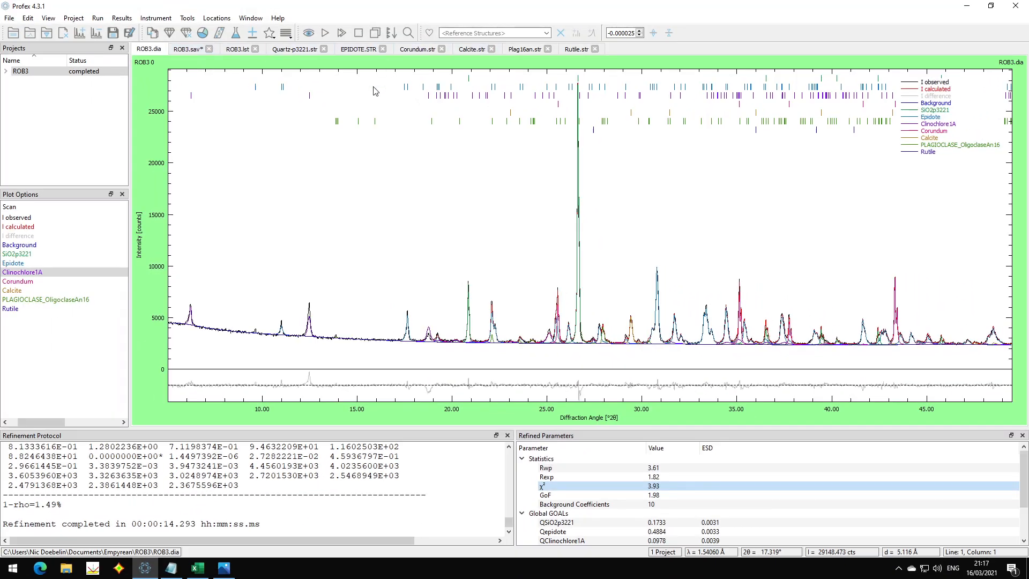
{"action": "left_click", "coordinate": [326, 34]}
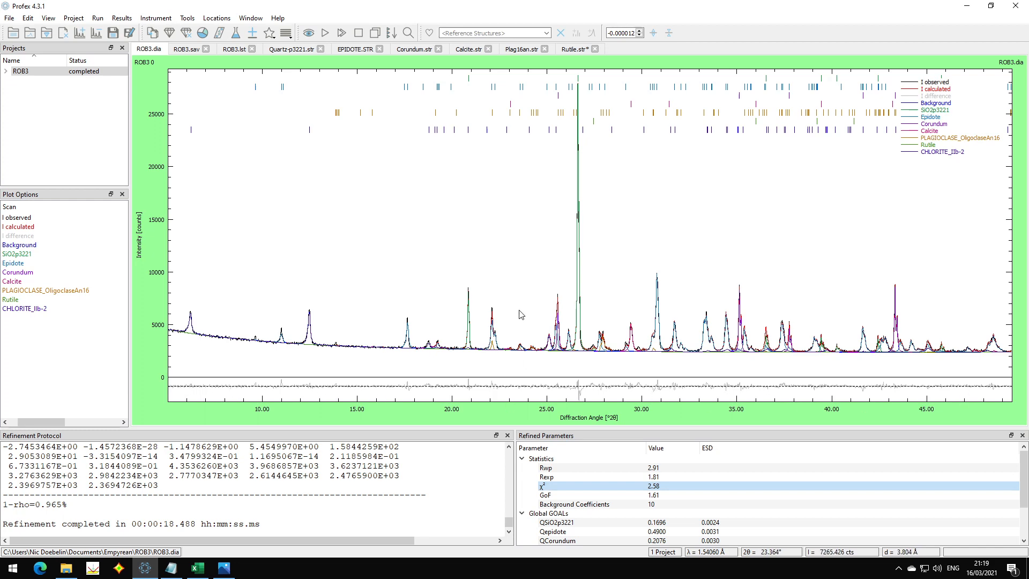
Check the refined lattice parameters of CHLORITE_IIb-2 in ROB3.lst, especially whether BETA has an error estimate
{"action": "left_click", "coordinate": [234, 50]}
{"action": "scroll", "coordinate": [335, 199], "scroll_direction": "down", "scroll_amount": 16}
{"action": "scroll", "coordinate": [334, 199], "scroll_direction": "down", "scroll_amount": 20}
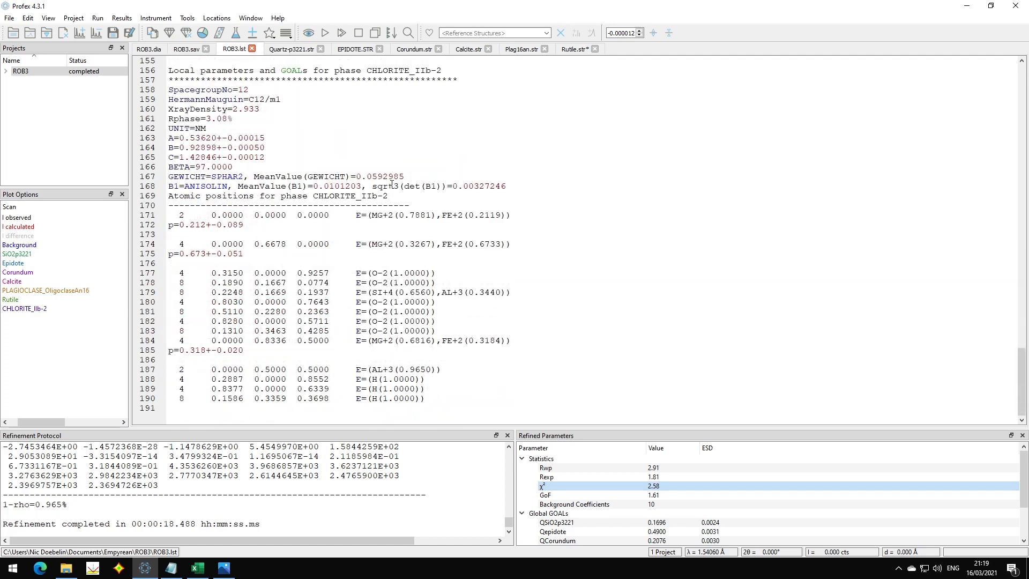
{"action": "left_click", "coordinate": [196, 225]}
{"action": "left_click", "coordinate": [258, 225], "text": "shift"}
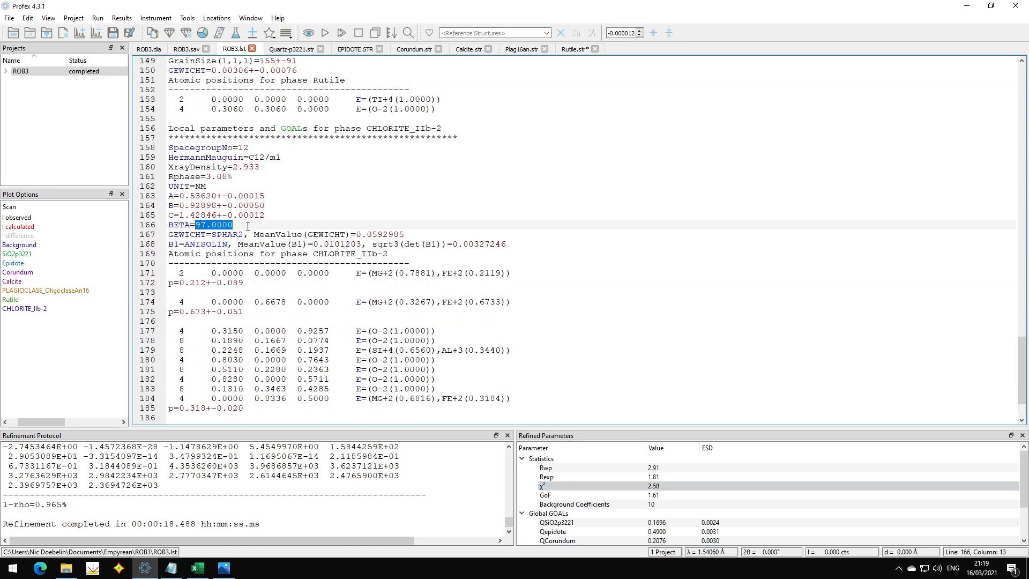
{"action": "left_click", "coordinate": [249, 225]}
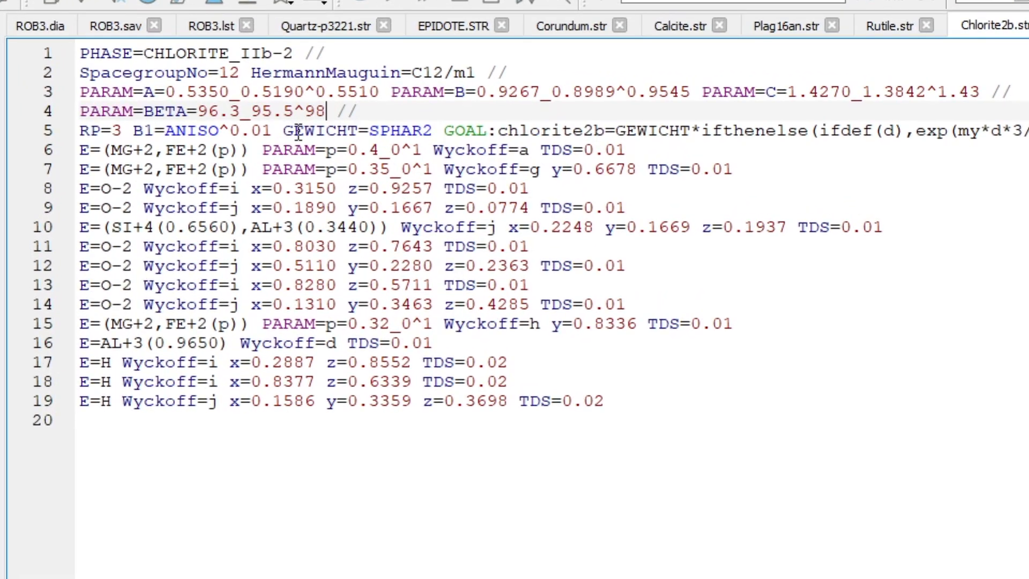
In Chlorite2b.str, move the GOAL definition to its own line and set RP to 4
{"action": "left_click", "coordinate": [445, 131]}
{"action": "key", "text": "Return"}
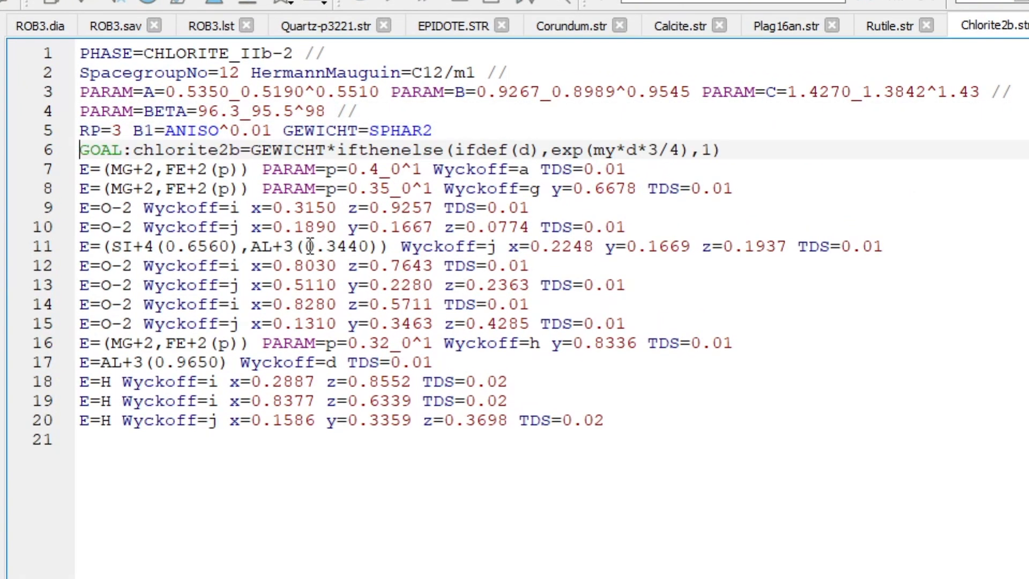
{"action": "left_click", "coordinate": [203, 133]}
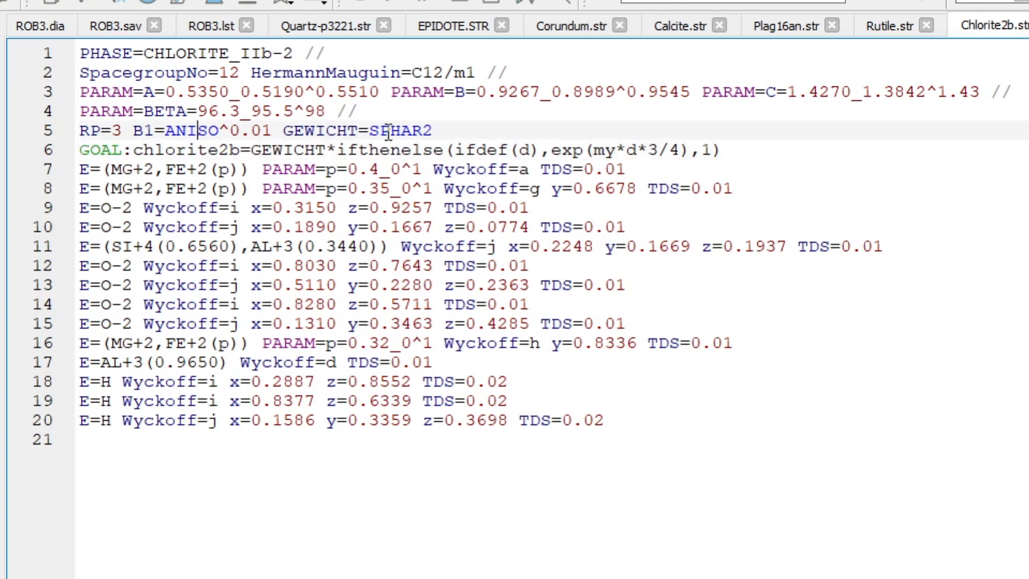
{"action": "left_click", "coordinate": [424, 132]}
{"action": "left_click", "coordinate": [253, 130]}
{"action": "left_click", "coordinate": [187, 131]}
{"action": "key", "text": "BackSpace"}
{"action": "type", "text": "4"}
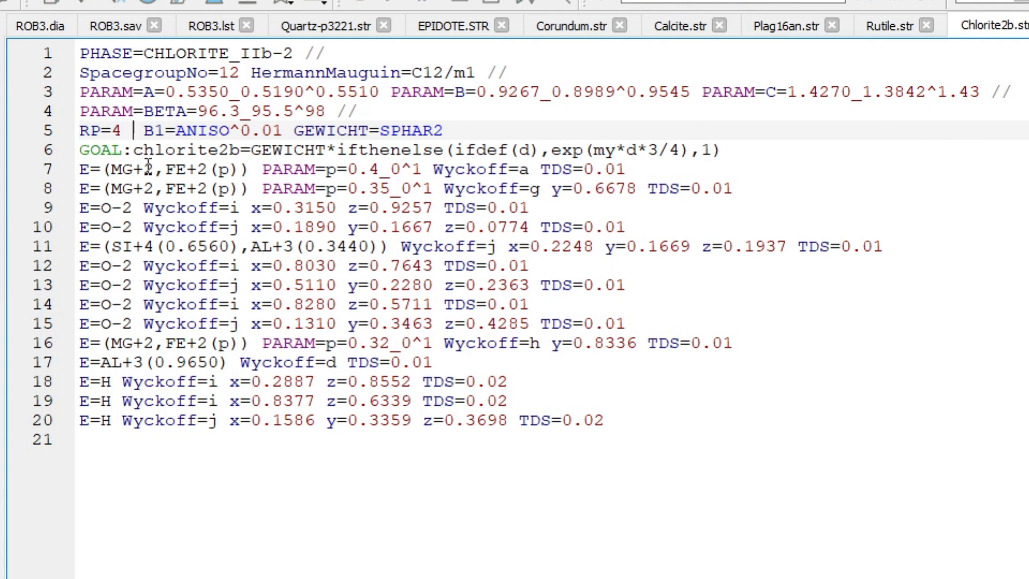
Add the parameter k2=0 after RP in Chlorite2b.str and make it refine isotropically
{"action": "type", "text": "k2=0"}
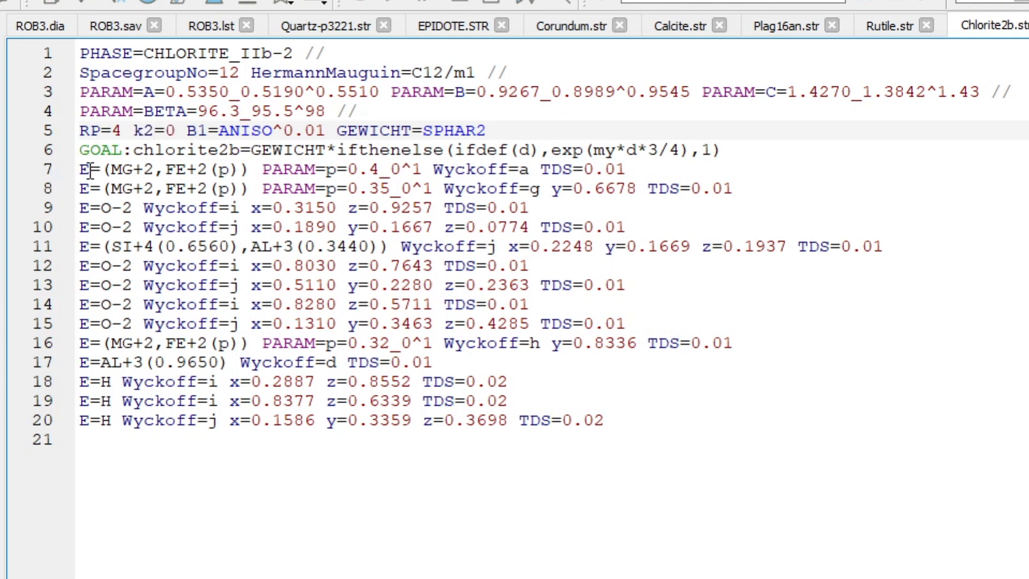
{"action": "left_click", "coordinate": [150, 130]}
{"action": "right_click", "coordinate": [157, 130]}
{"action": "left_click", "coordinate": [348, 339]}
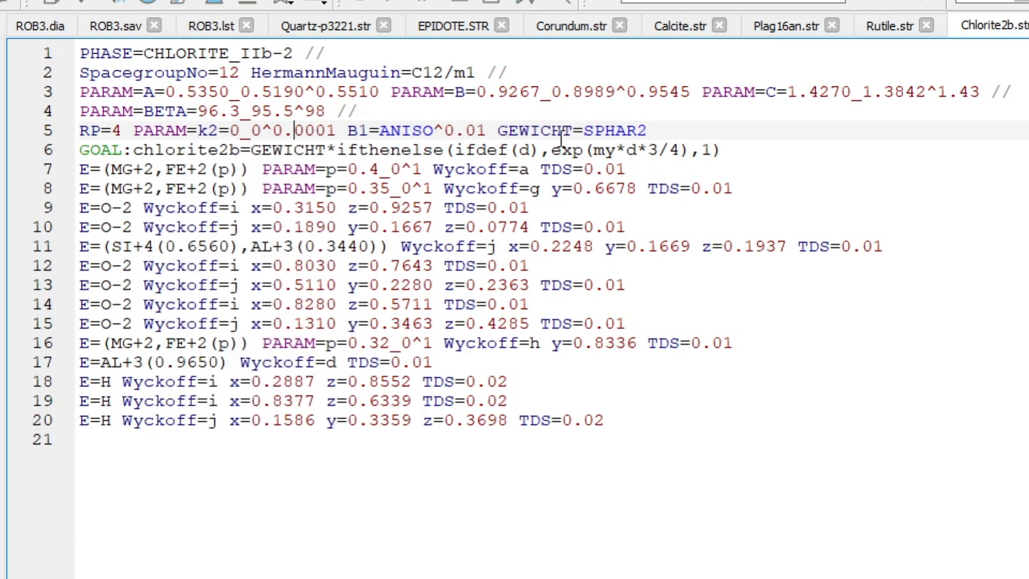
Set GEWICHT in Chlorite2b.str to SPHAR4 and run the refinement
{"action": "right_click", "coordinate": [625, 130]}
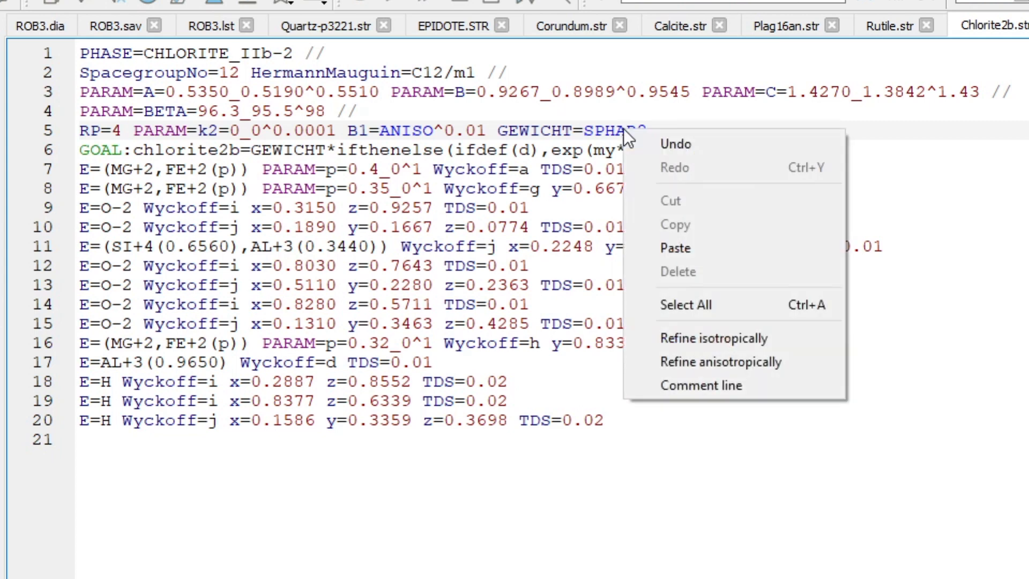
{"action": "left_click", "coordinate": [556, 133]}
{"action": "left_click_drag", "start_coordinate": [637, 132], "coordinate": [652, 133]}
{"action": "type", "text": "4"}
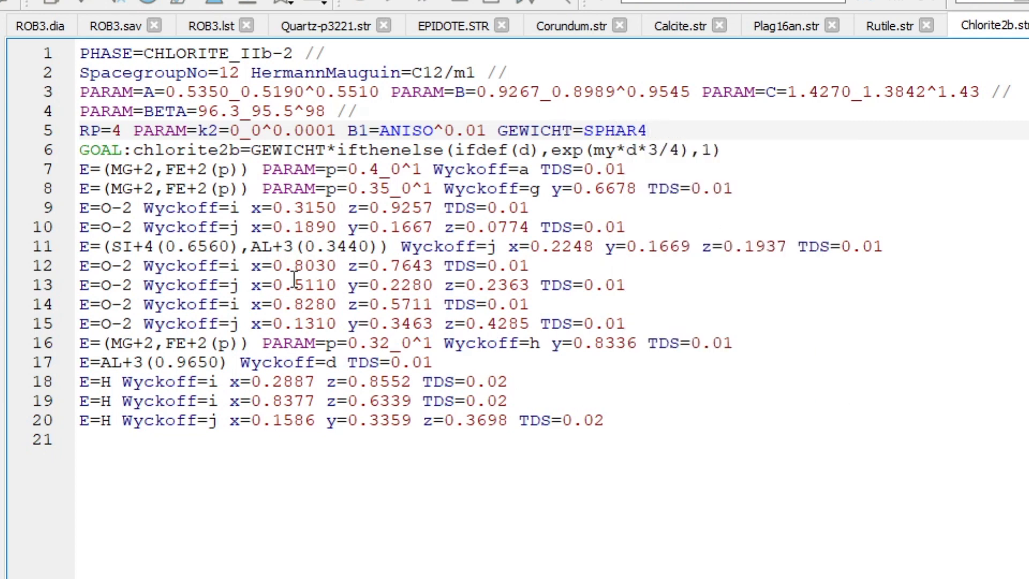
{"action": "left_click", "coordinate": [616, 133]}
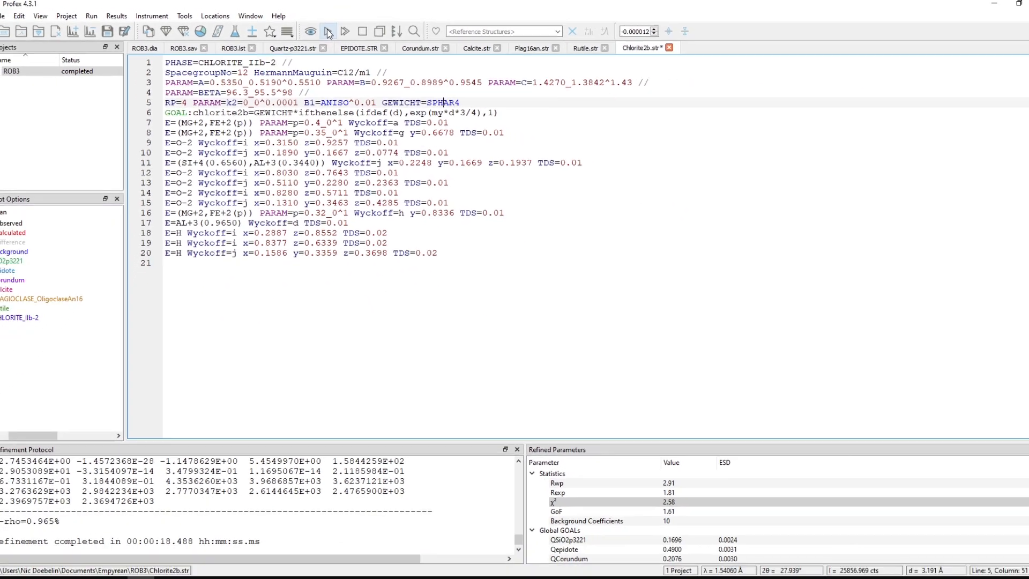
{"action": "left_click", "coordinate": [328, 33]}
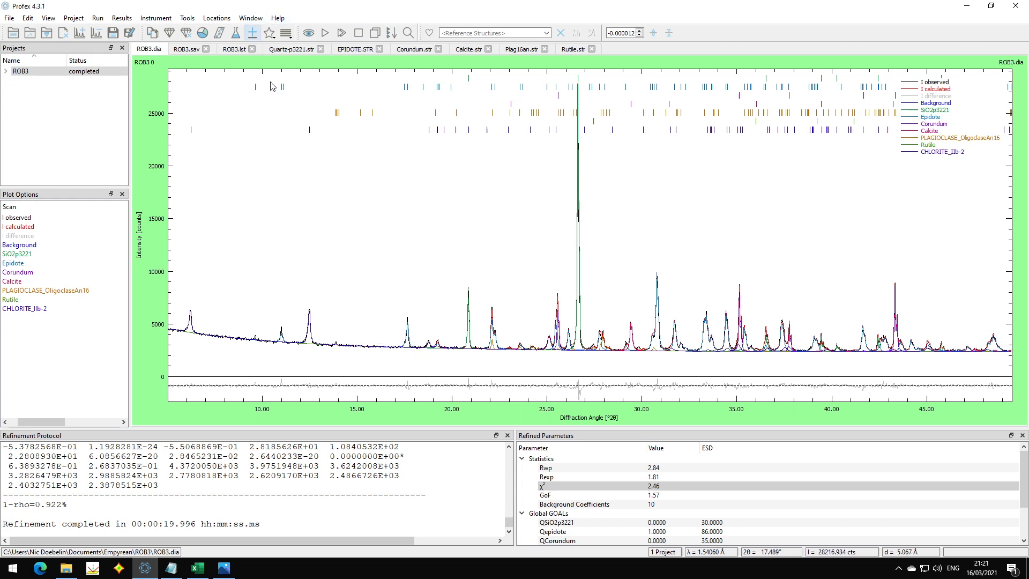
Release k2 in Quartz-p3221.str for isotropic refinement and run the refinement
{"action": "left_click", "coordinate": [292, 49]}
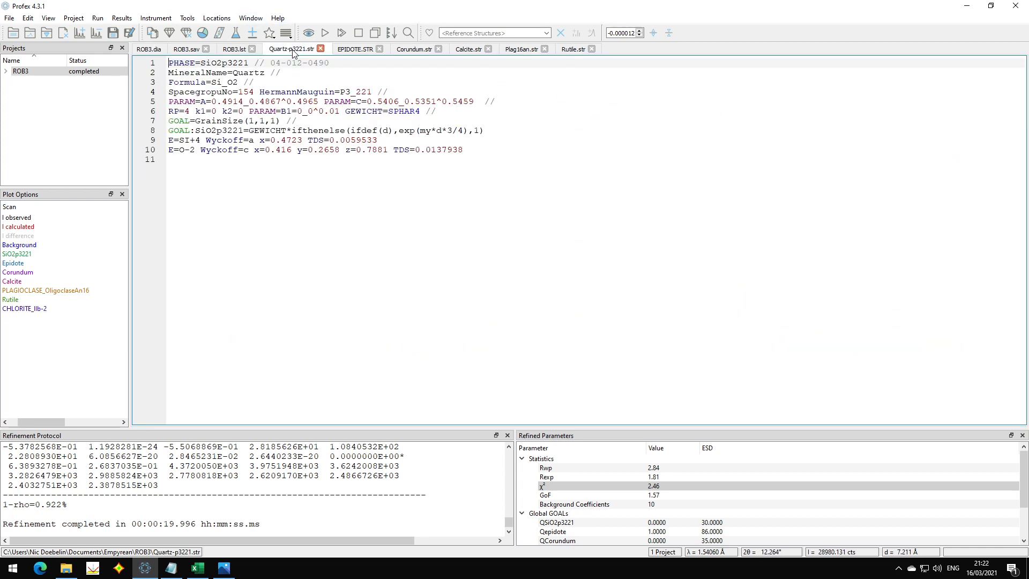
{"action": "left_click", "coordinate": [370, 151]}
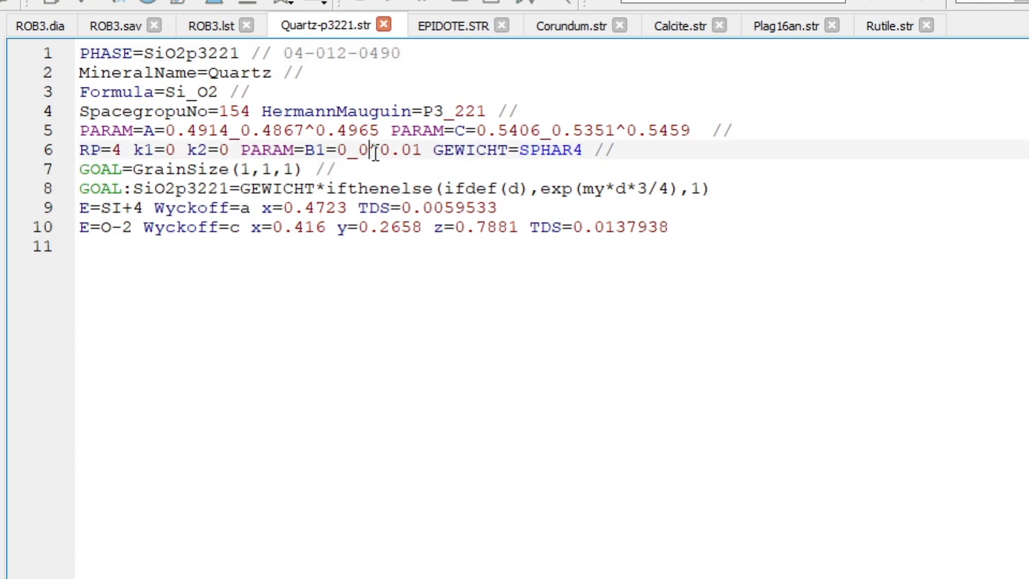
{"action": "left_click_drag", "start_coordinate": [340, 149], "coordinate": [423, 150]}
{"action": "left_click", "coordinate": [423, 149]}
{"action": "right_click", "coordinate": [220, 149]}
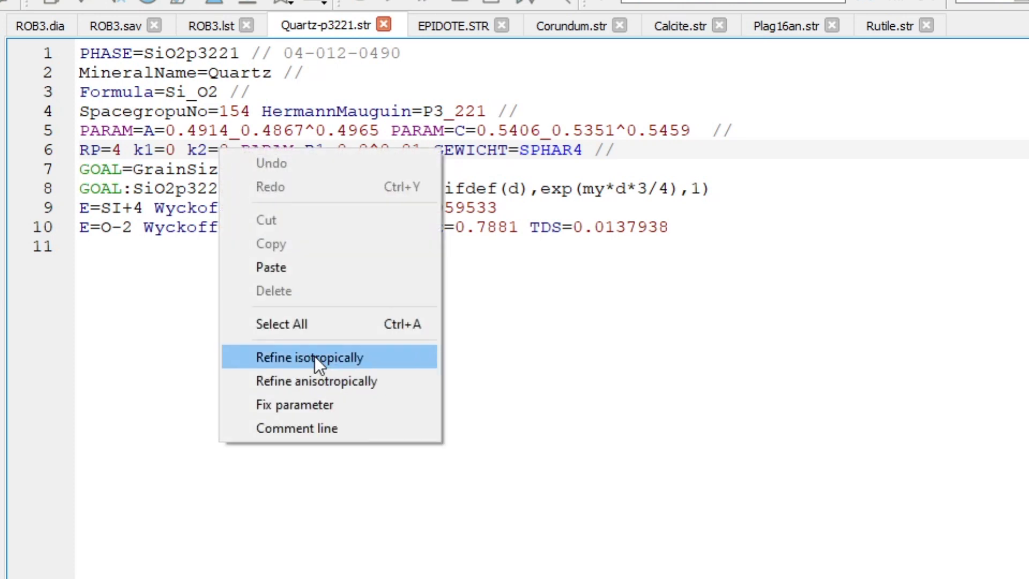
{"action": "left_click", "coordinate": [362, 358]}
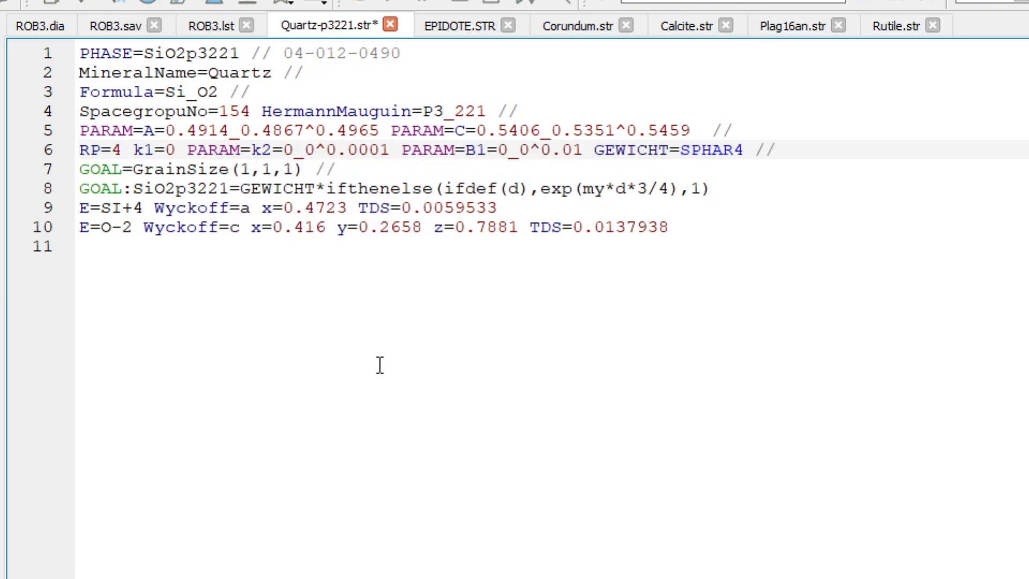
{"action": "left_click", "coordinate": [352, 20]}
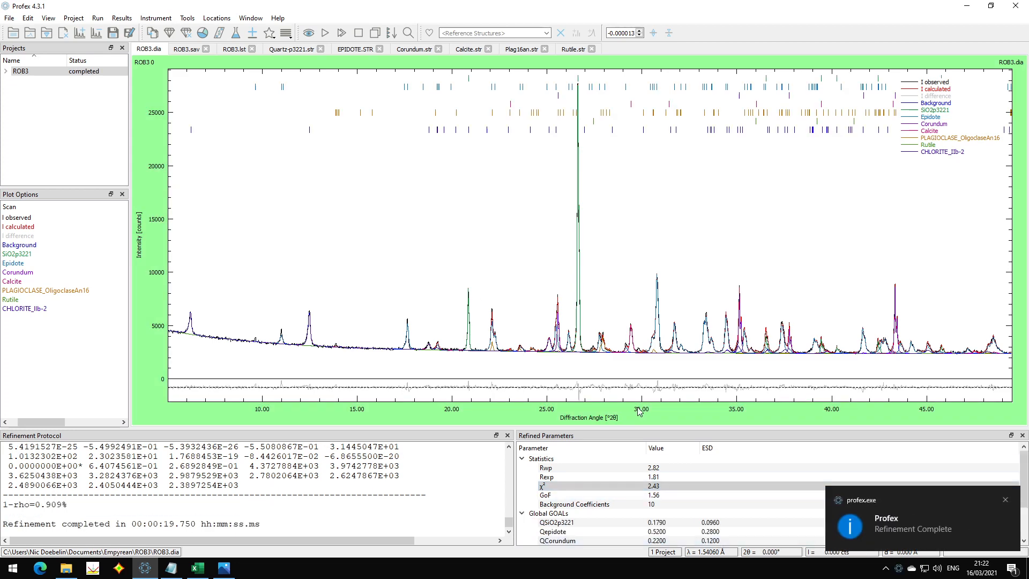
Close Quartz-p3221.str and check the B1 parameter in EPIDOTE.STR
{"action": "left_click", "coordinate": [321, 50]}
{"action": "left_click", "coordinate": [287, 49]}
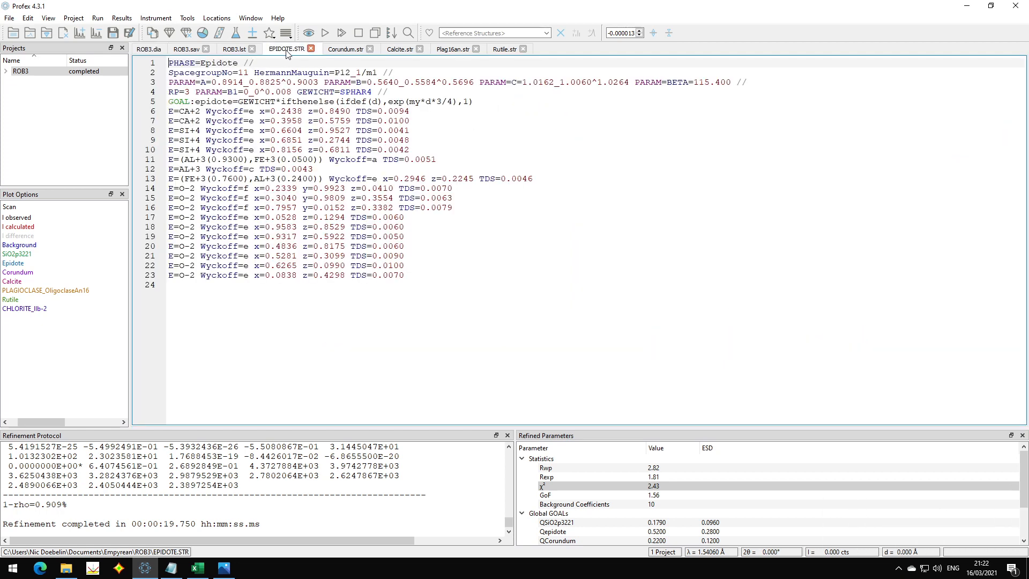
{"action": "left_click", "coordinate": [264, 91]}
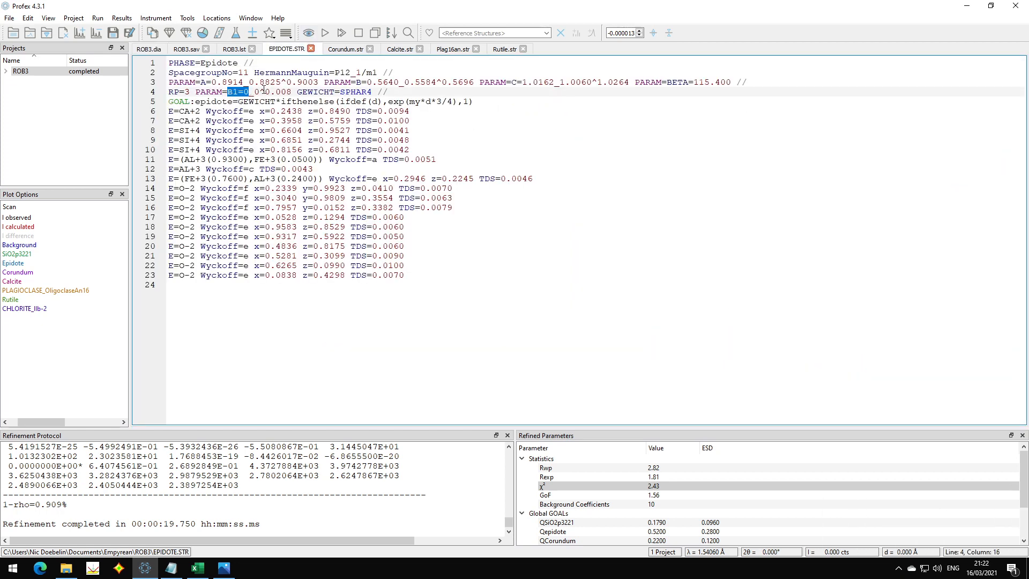
Highlight the epidote pattern in the ROB3 scan and check the Qepidote value and ESD against the other global GOALs
{"action": "left_click", "coordinate": [150, 49]}
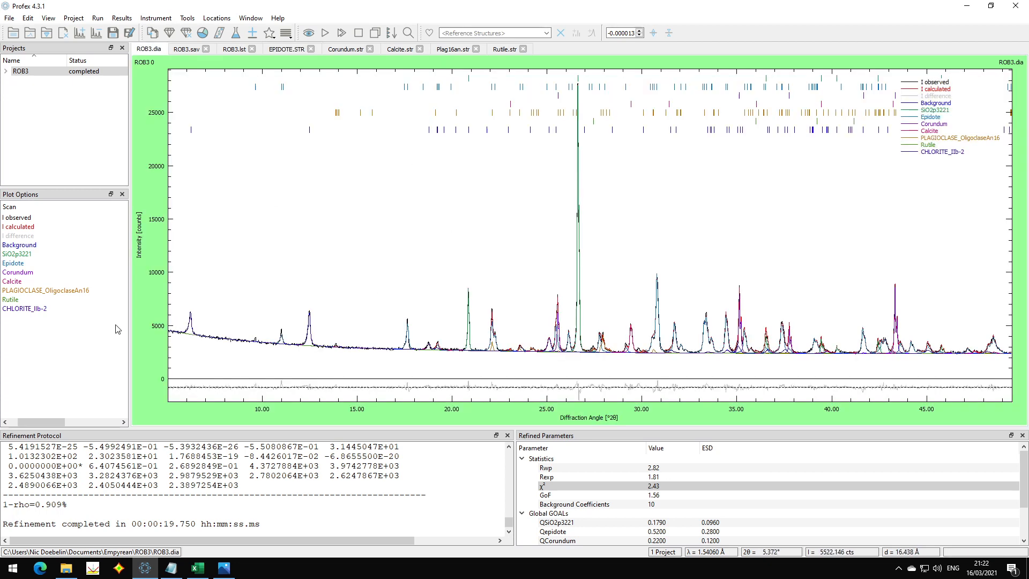
{"action": "left_click_drag", "start_coordinate": [48, 425], "coordinate": [40, 425]}
{"action": "left_click", "coordinate": [40, 263]}
{"action": "scroll", "coordinate": [536, 515], "scroll_direction": "down", "scroll_amount": 1}
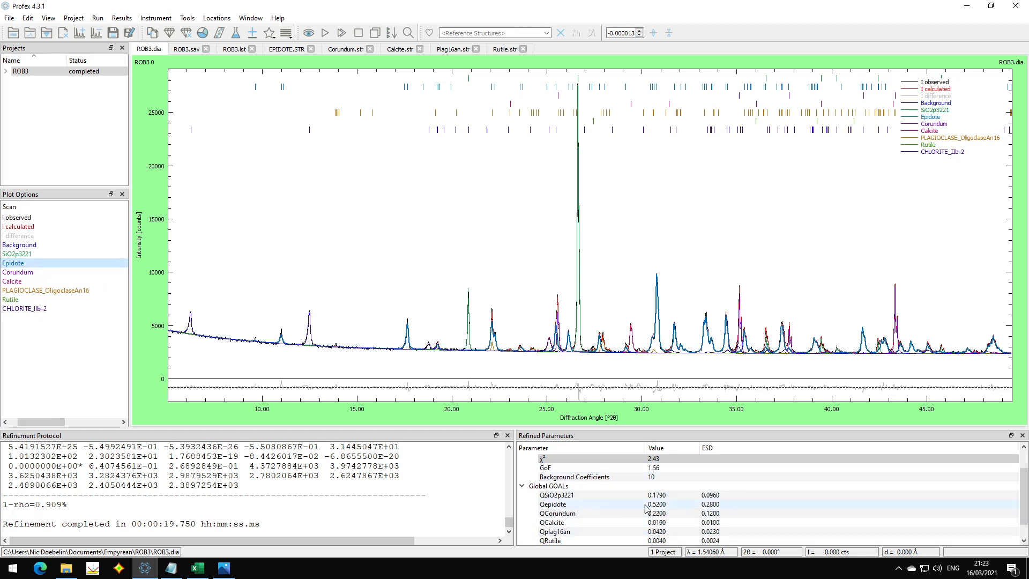
{"action": "left_click", "coordinate": [651, 506]}
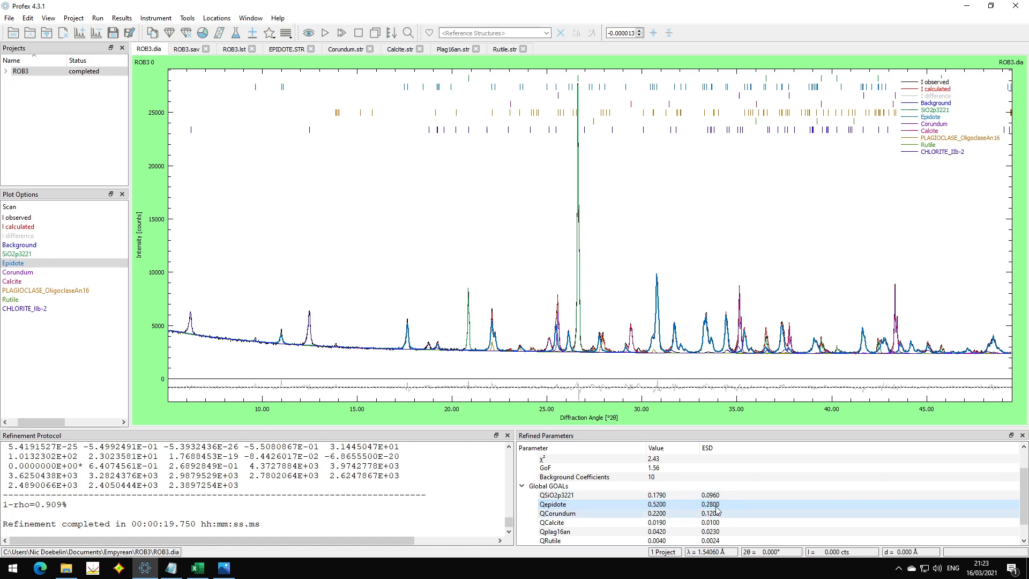
{"action": "scroll", "coordinate": [697, 515], "scroll_direction": "up", "scroll_amount": 1}
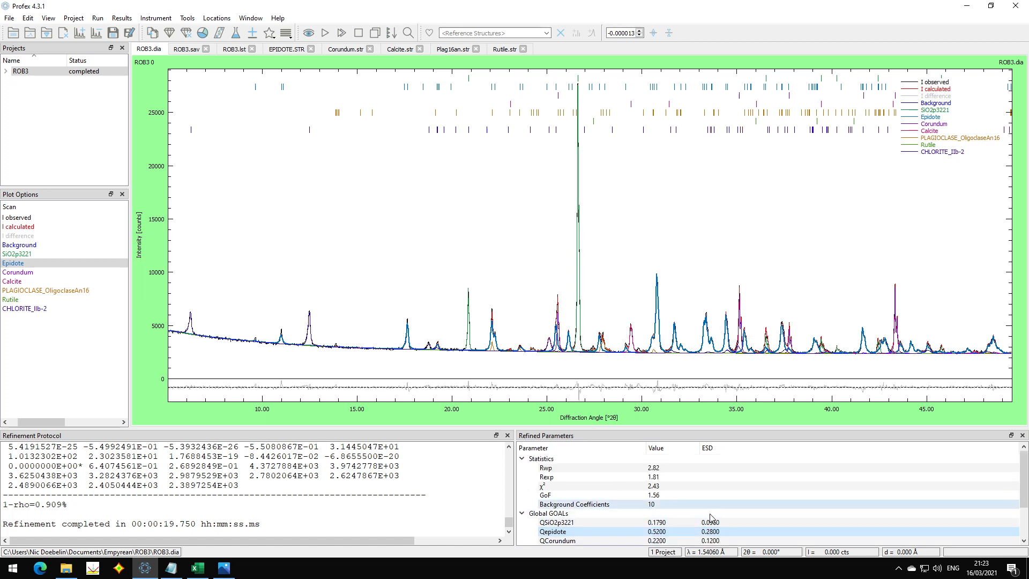
{"action": "scroll", "coordinate": [713, 518], "scroll_direction": "down", "scroll_amount": 2}
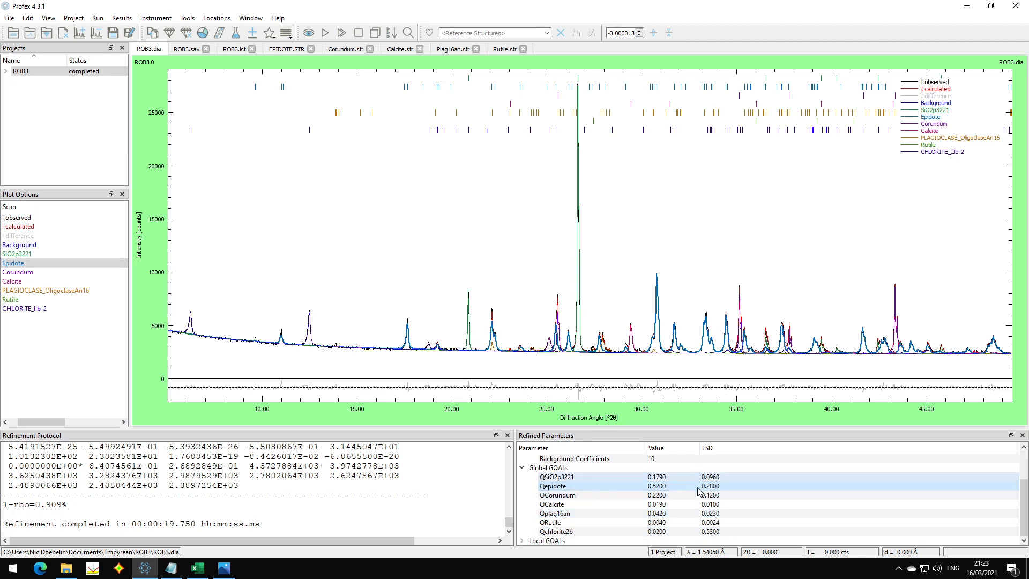
{"action": "scroll", "coordinate": [715, 507], "scroll_direction": "up", "scroll_amount": 2}
Examine the calculated fit of the epidote peak near 17.6° 2θ and the neighbouring peaks
{"action": "left_click_drag", "start_coordinate": [379, 287], "coordinate": [450, 370]}
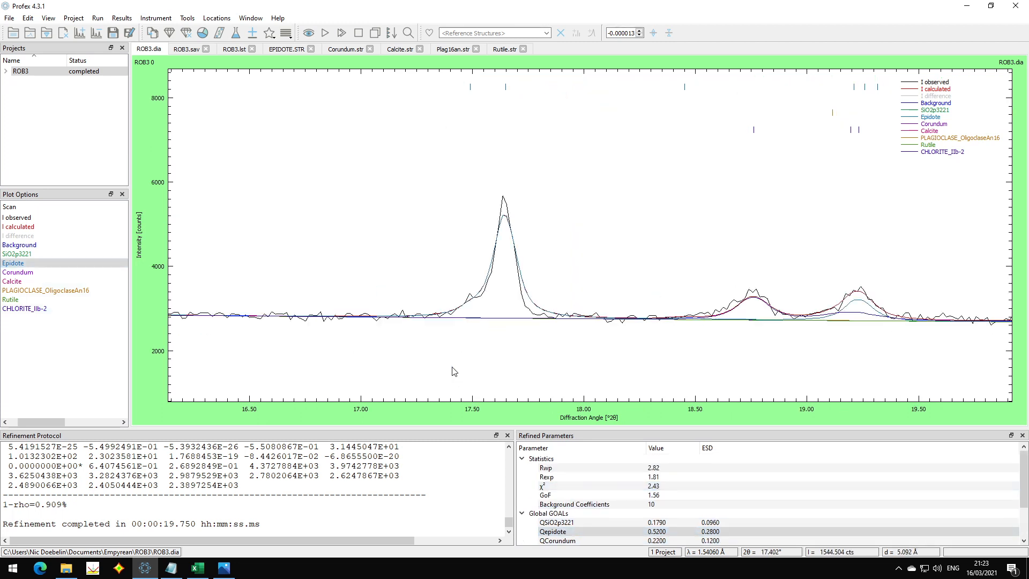
{"action": "scroll", "coordinate": [375, 289], "scroll_direction": "down", "scroll_amount": 6}
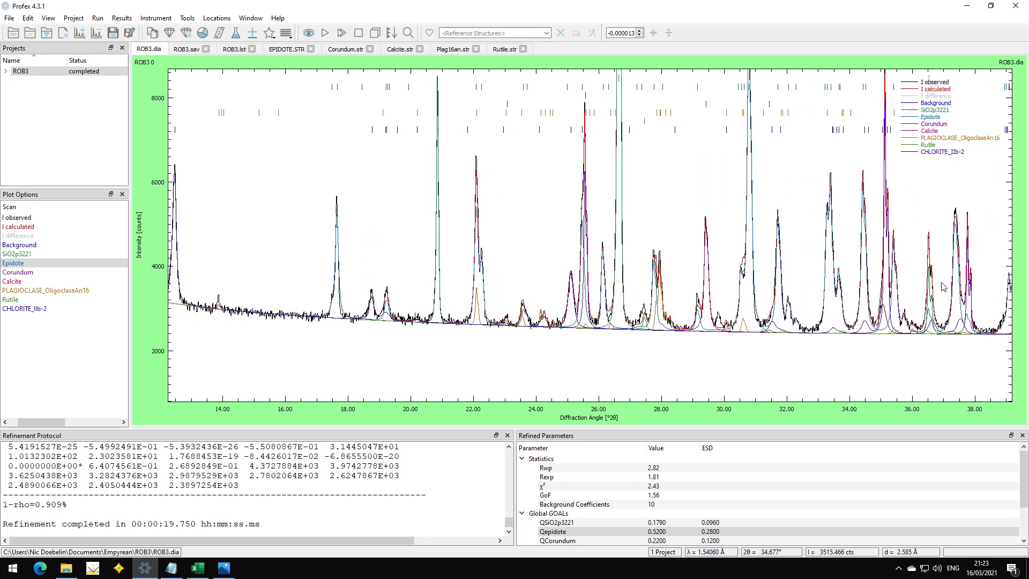
{"action": "scroll", "coordinate": [943, 286], "scroll_direction": "up", "scroll_amount": 4}
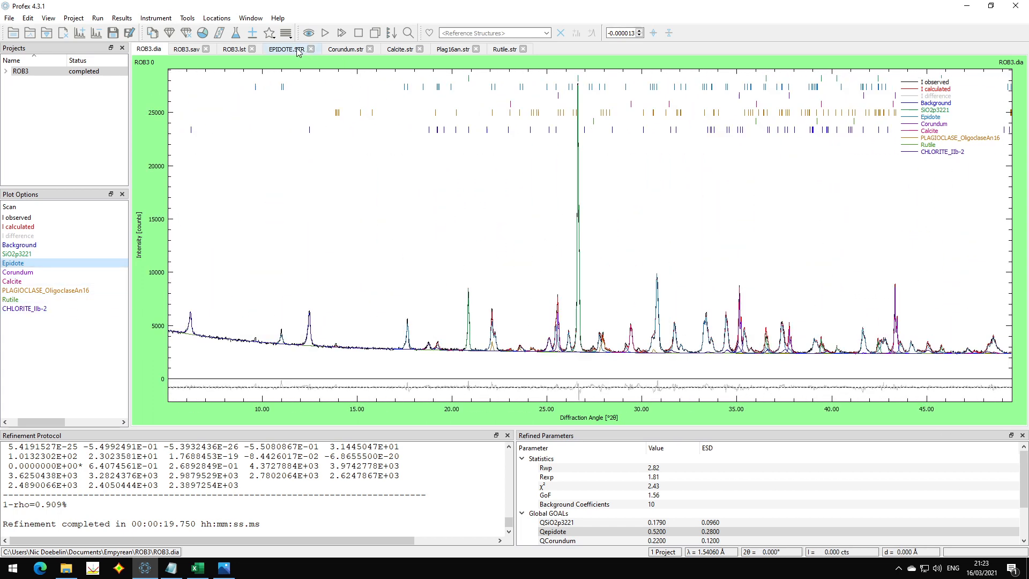
In EPIDOTE.STR, set RP to 4, add k2 as an isotropically refined parameter, and run the refinement
{"action": "left_click", "coordinate": [299, 50]}
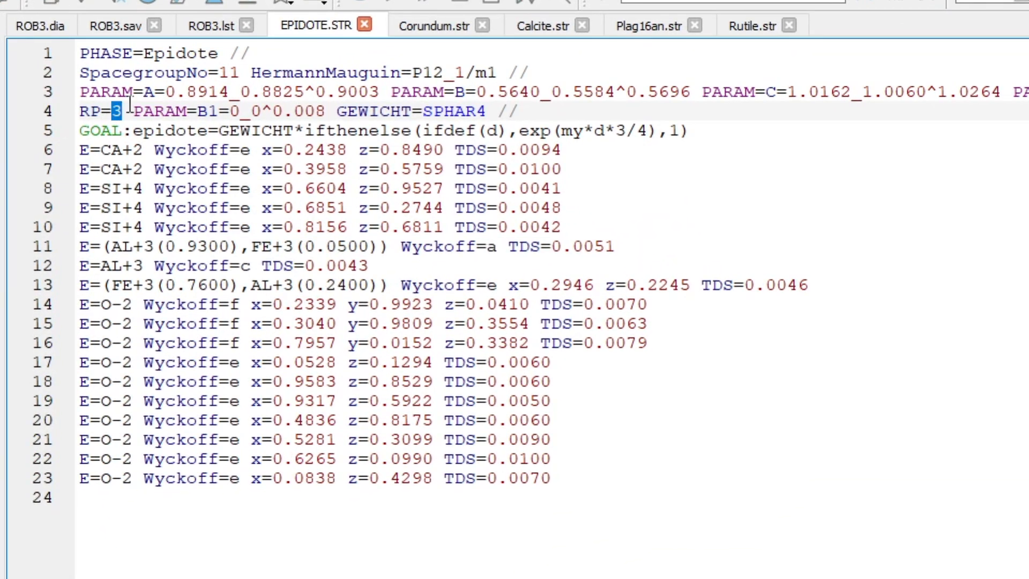
{"action": "type", "text": "4 k2"}
{"action": "double_click", "coordinate": [130, 106]}
{"action": "right_click", "coordinate": [198, 179]}
{"action": "left_click", "coordinate": [326, 320]}
{"action": "key", "text": "ctrl+r"}
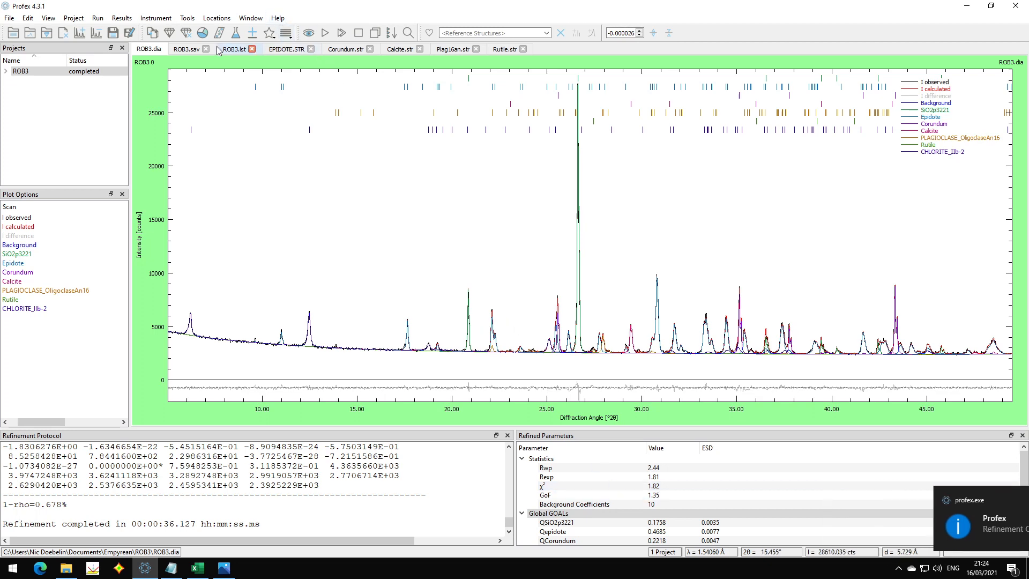
Edit the upper limit of the B1 parameter in EPIDOTE.STR
{"action": "left_click", "coordinate": [290, 50]}
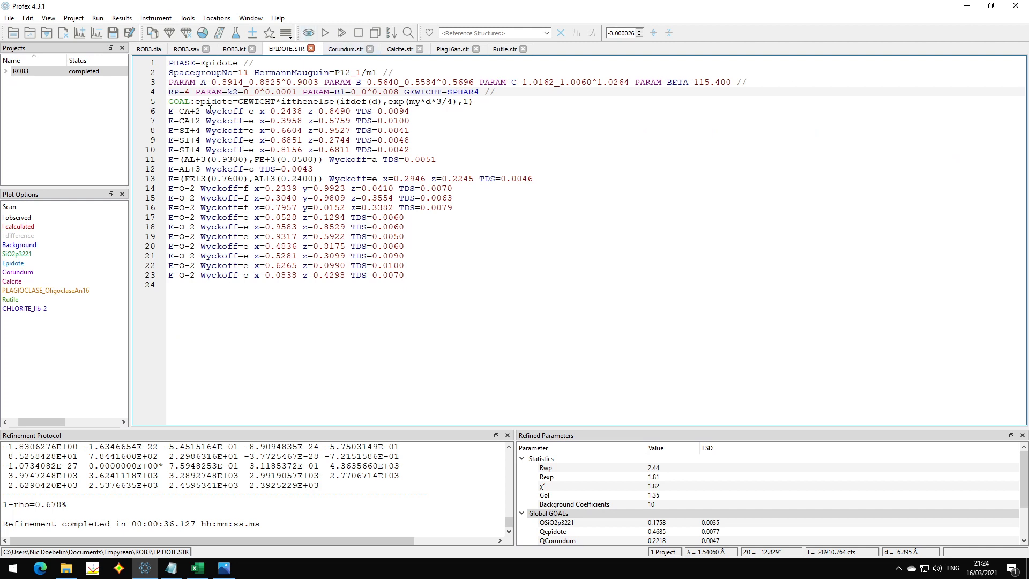
{"action": "left_click", "coordinate": [374, 93]}
Look at Corundum.str, then compare the highlighted corundum and epidote patterns around 25.5° 2θ and examine the other corundum peaks
{"action": "left_click", "coordinate": [341, 50]}
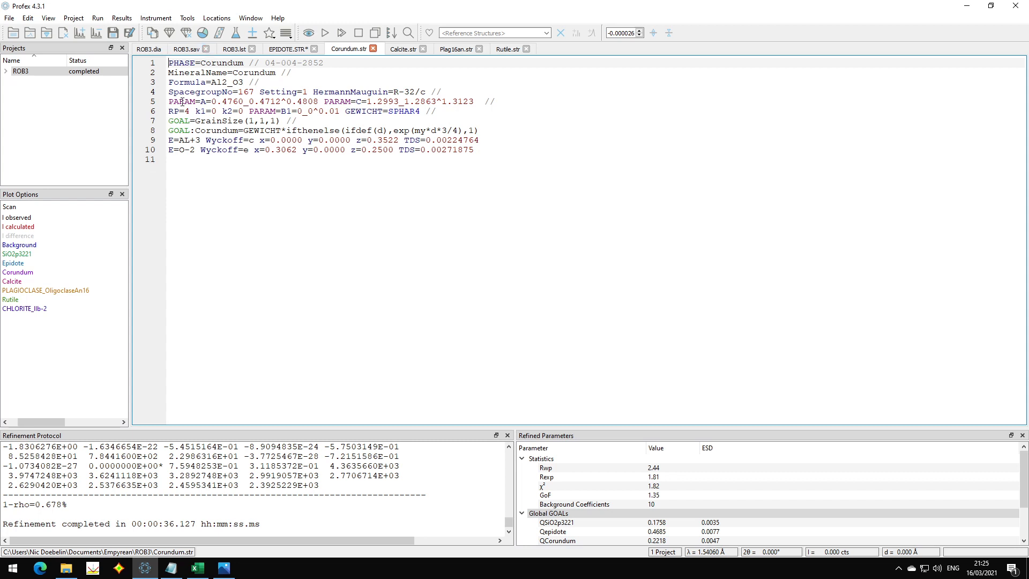
{"action": "left_click", "coordinate": [149, 50]}
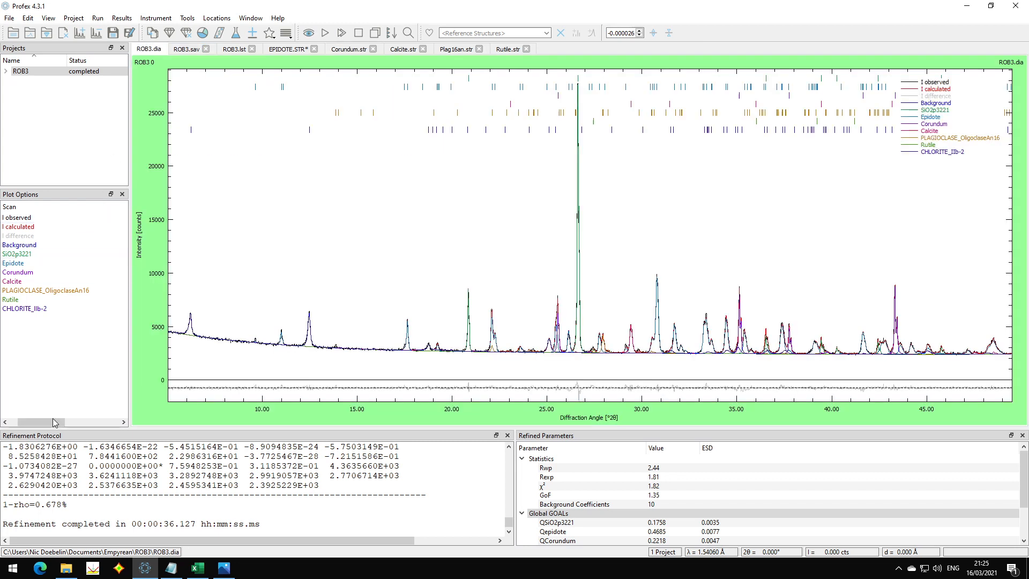
{"action": "left_click_drag", "start_coordinate": [53, 423], "coordinate": [33, 420]}
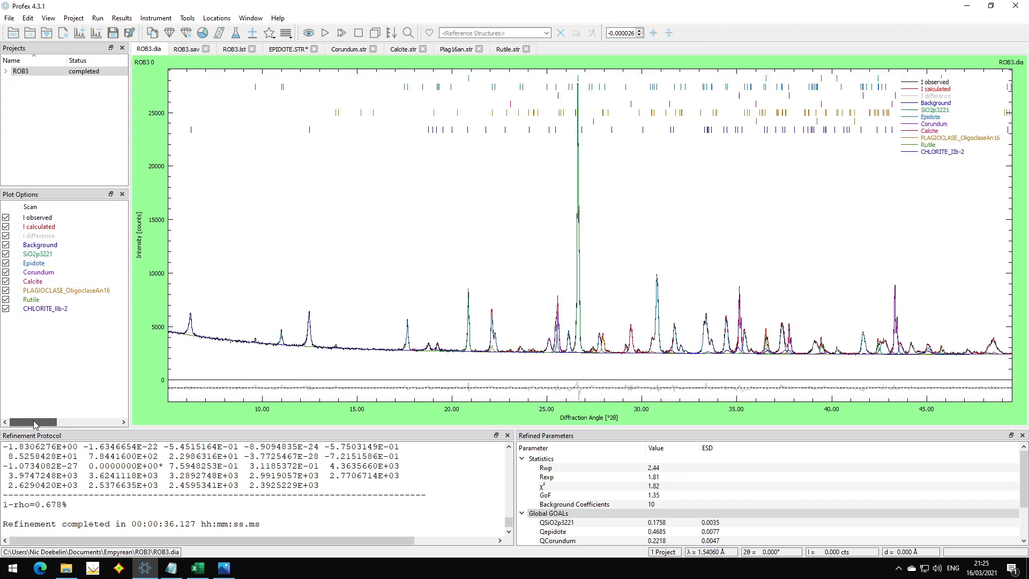
{"action": "left_click", "coordinate": [37, 272]}
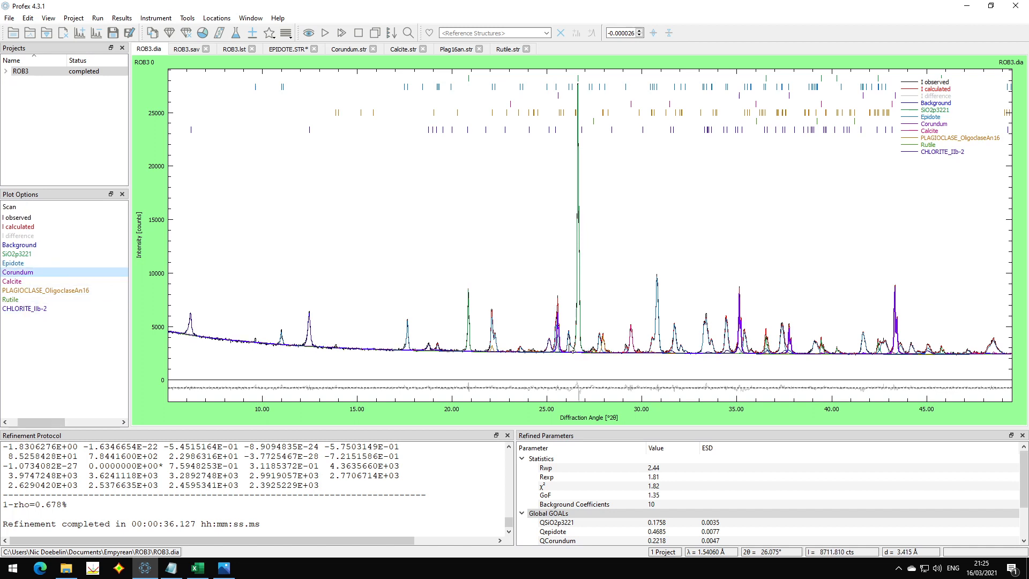
{"action": "left_click_drag", "start_coordinate": [540, 267], "coordinate": [581, 368]}
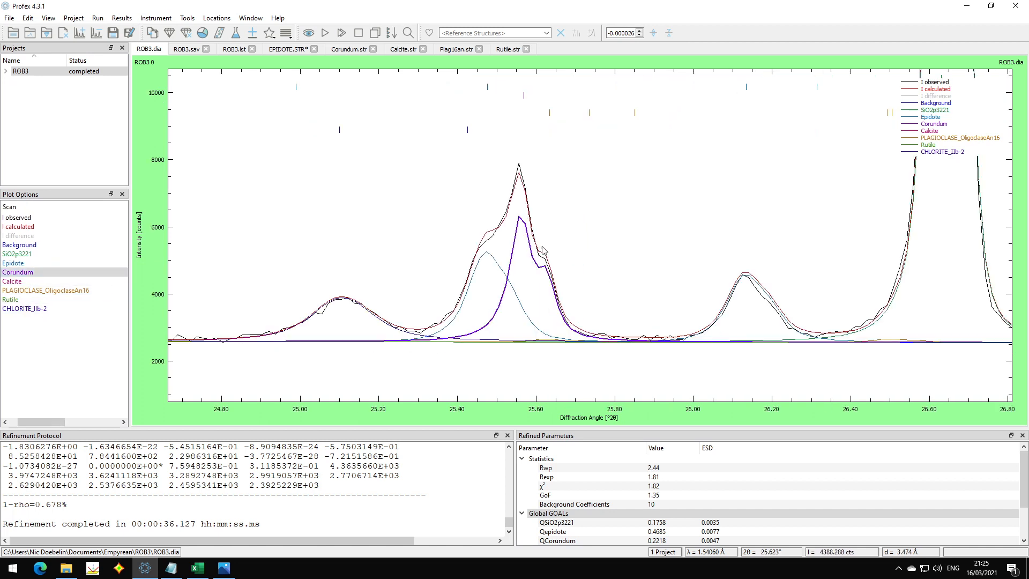
{"action": "left_click", "coordinate": [25, 268]}
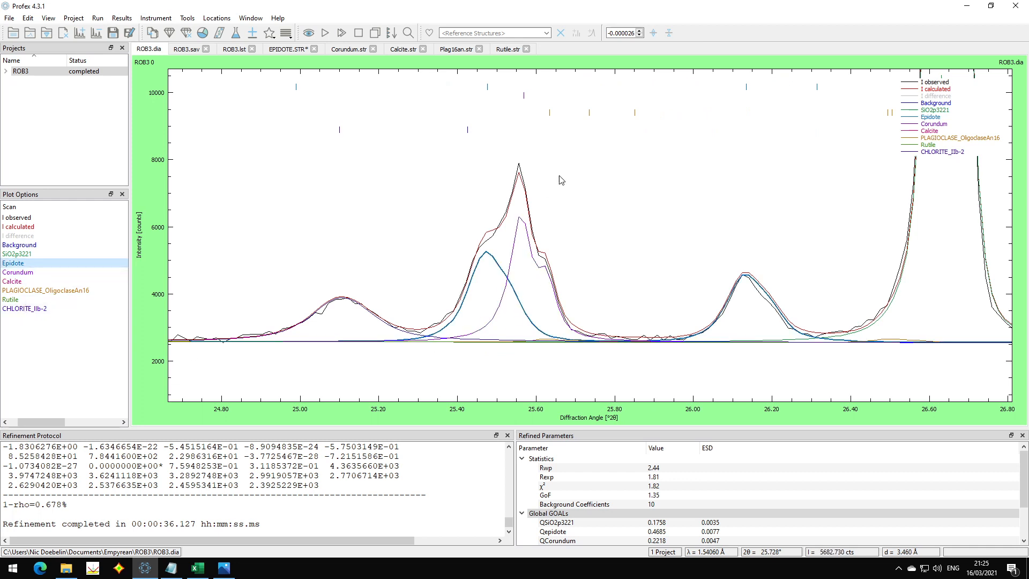
{"action": "left_click", "coordinate": [32, 273]}
{"action": "scroll", "coordinate": [304, 241], "scroll_direction": "down", "scroll_amount": 5}
{"action": "scroll", "coordinate": [303, 239], "scroll_direction": "down", "scroll_amount": 3}
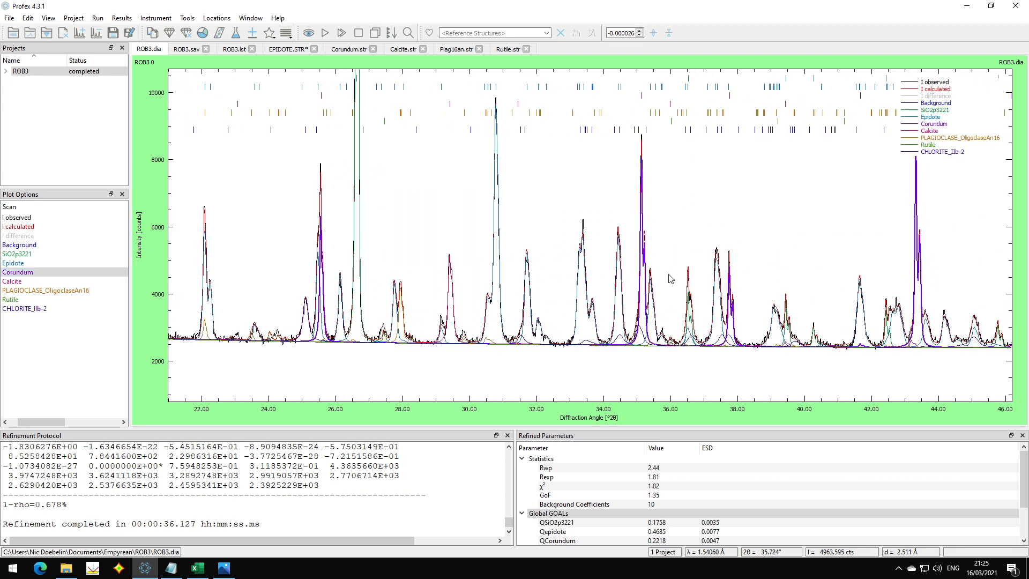
{"action": "scroll", "coordinate": [707, 275], "scroll_direction": "up", "scroll_amount": 2}
{"action": "scroll", "coordinate": [432, 283], "scroll_direction": "down", "scroll_amount": 1}
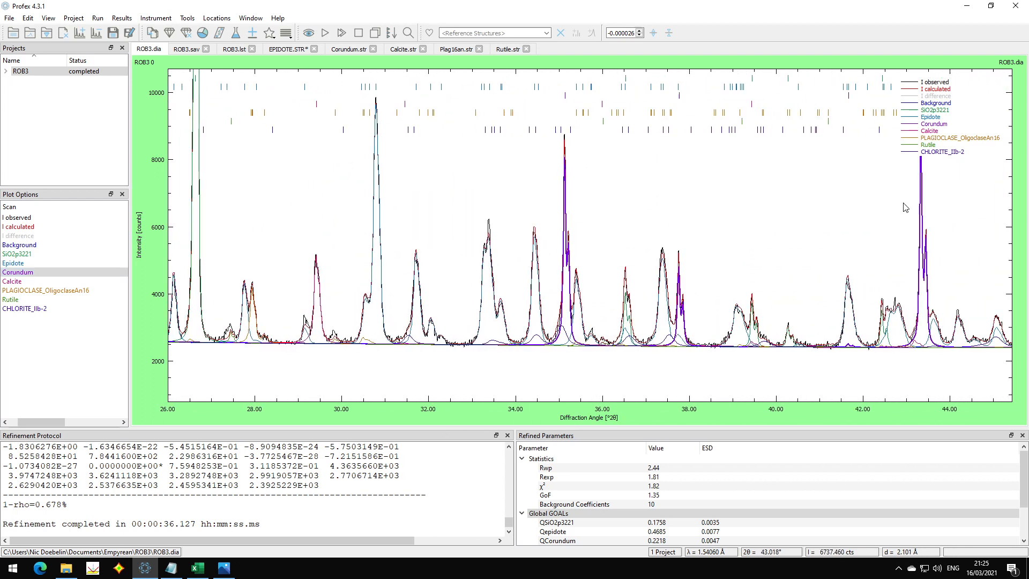
Release k2 in Corundum.str for isotropic refinement
{"action": "left_click", "coordinate": [349, 50]}
{"action": "left_click", "coordinate": [232, 111]}
{"action": "right_click", "coordinate": [232, 111]}
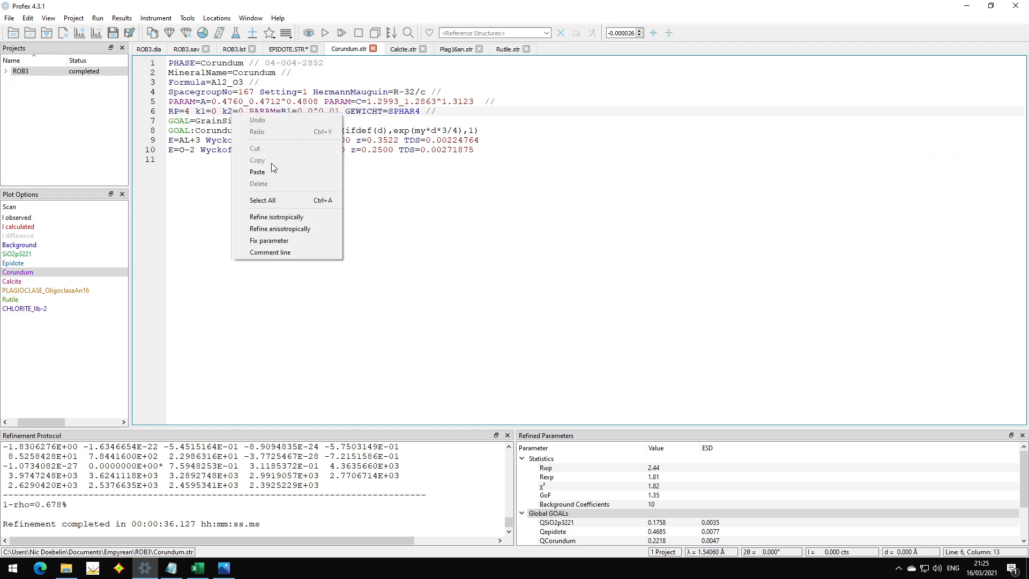
{"action": "left_click", "coordinate": [281, 217]}
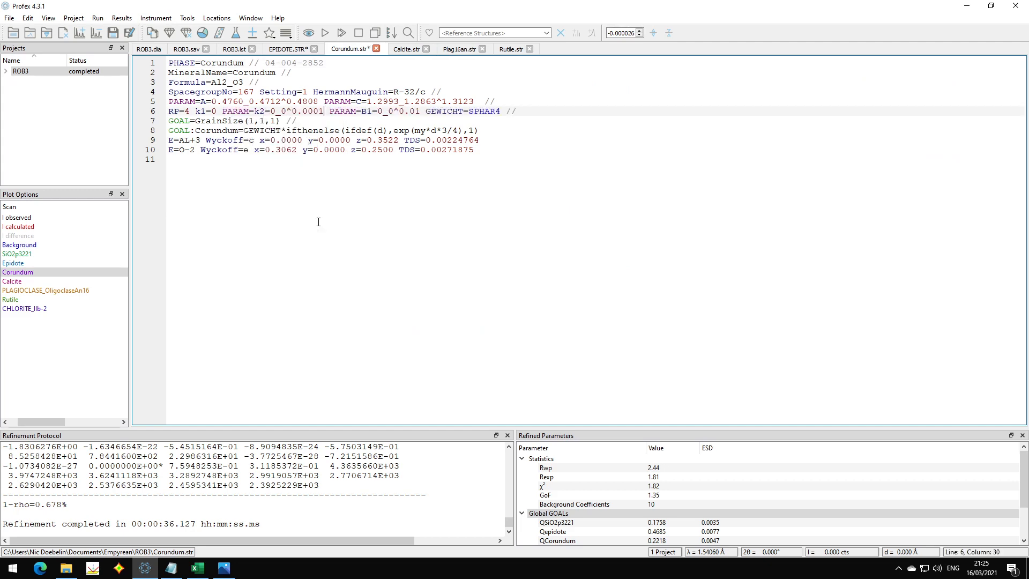
Highlight the calcite pattern and examine its peak near 29.4° 2θ together with the B1 settings in Calcite.str
{"action": "left_click", "coordinate": [148, 49]}
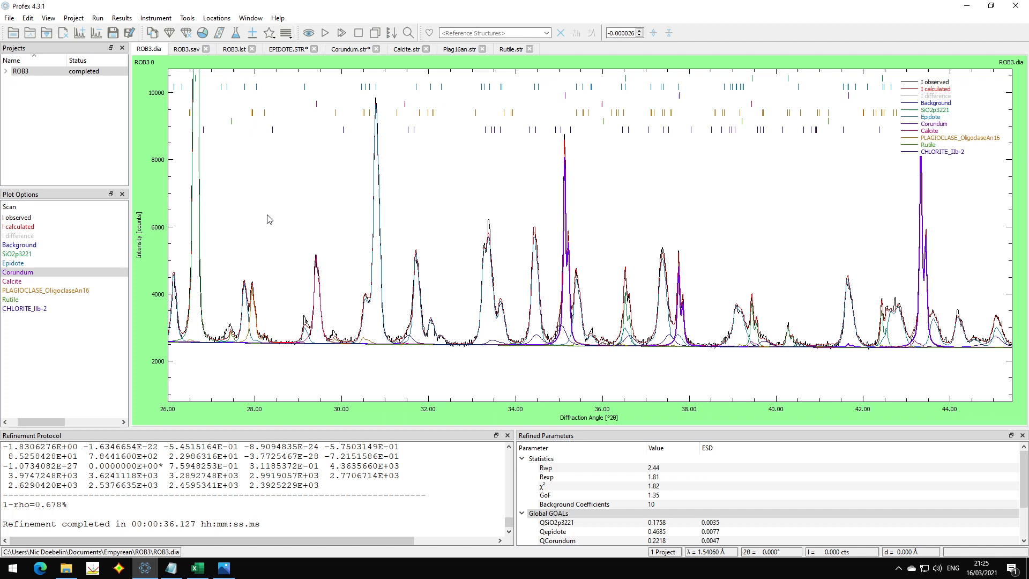
{"action": "left_click", "coordinate": [48, 282]}
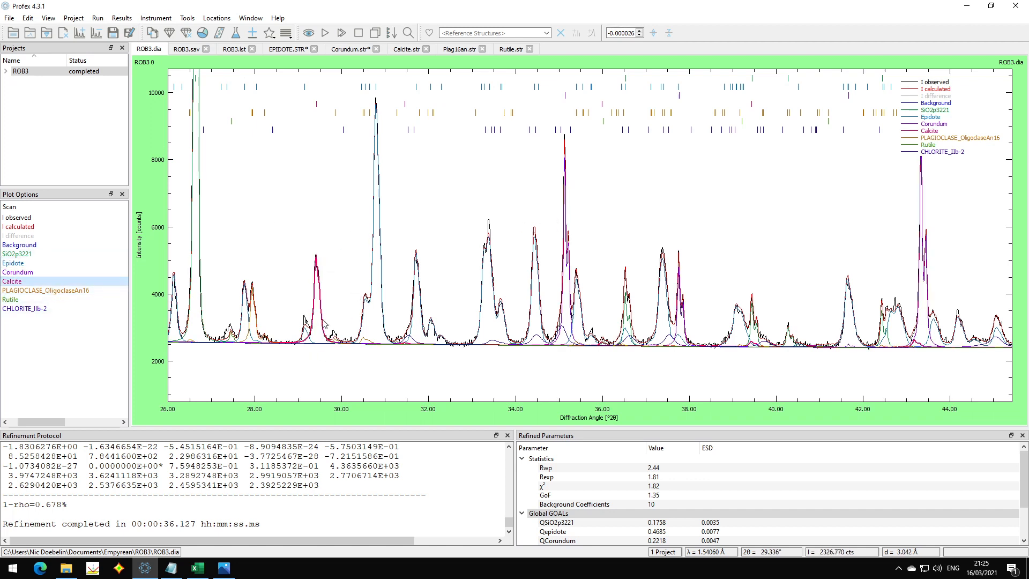
{"action": "scroll", "coordinate": [219, 275], "scroll_direction": "up", "scroll_amount": 1}
{"action": "scroll", "coordinate": [300, 280], "scroll_direction": "up", "scroll_amount": 5}
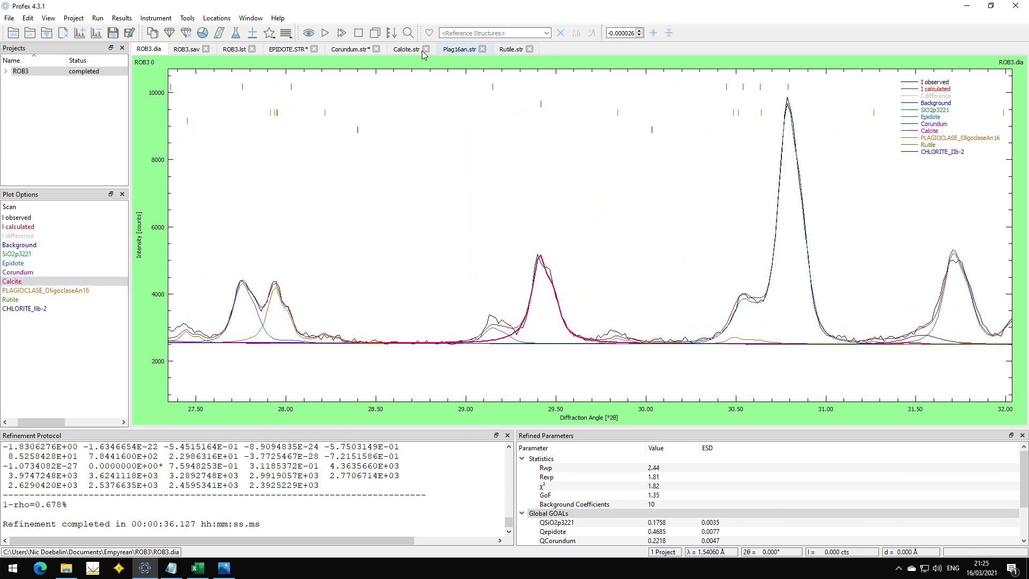
{"action": "left_click", "coordinate": [406, 50]}
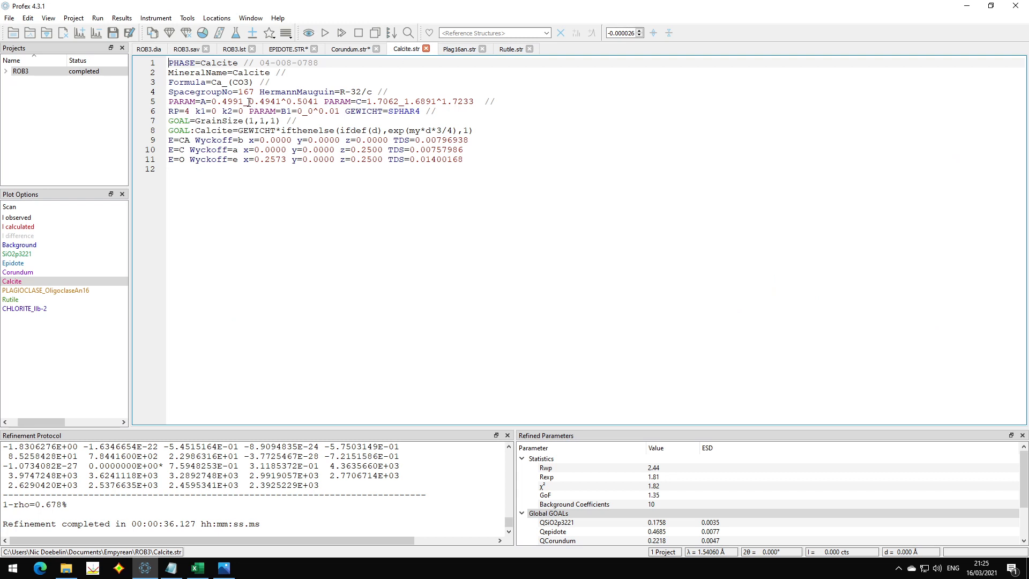
{"action": "left_click", "coordinate": [304, 111]}
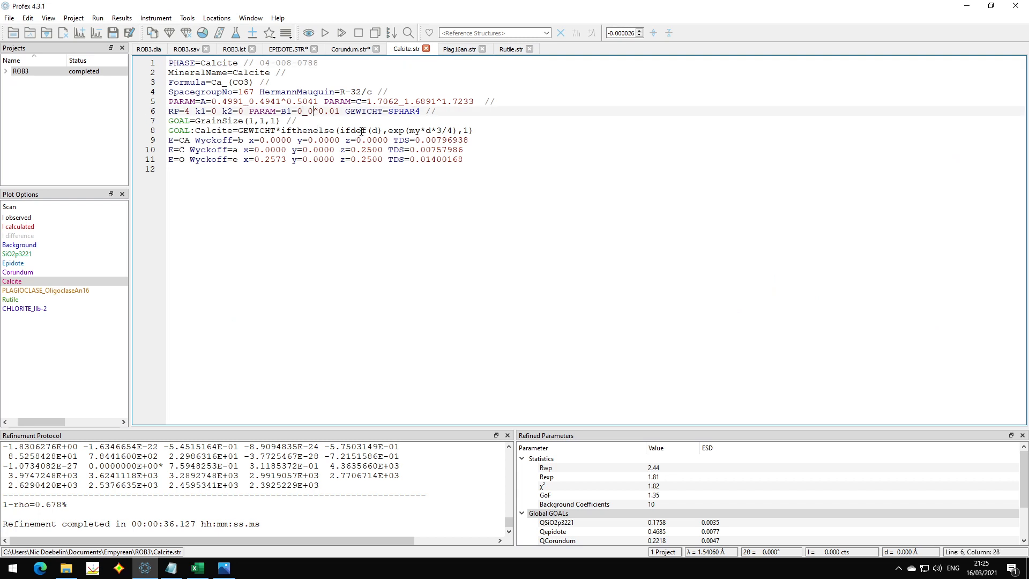
{"action": "left_click", "coordinate": [150, 50]}
{"action": "scroll", "coordinate": [460, 322], "scroll_direction": "down", "scroll_amount": 3}
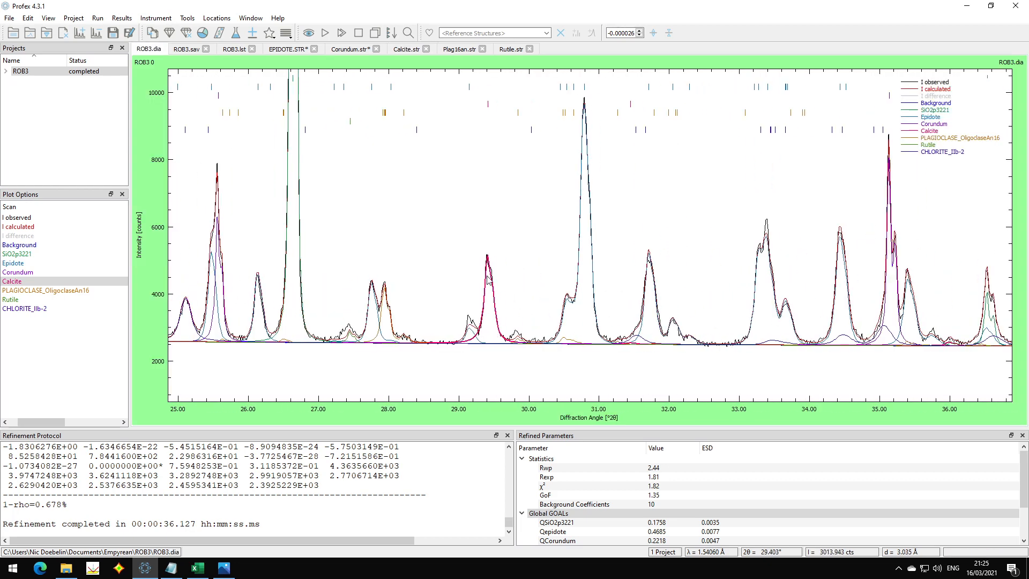
{"action": "scroll", "coordinate": [395, 324], "scroll_direction": "down", "scroll_amount": 2}
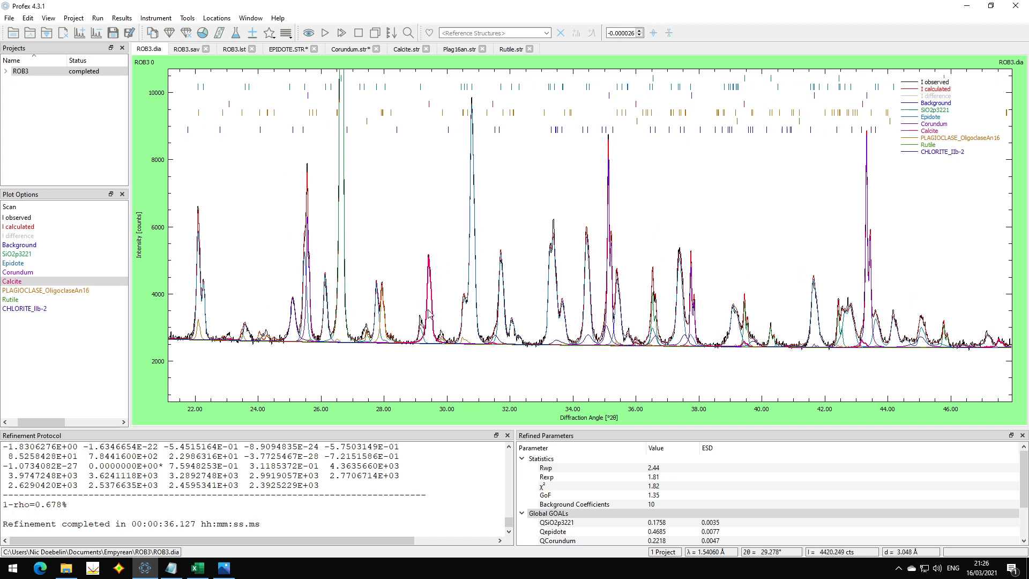
{"action": "left_click", "coordinate": [60, 282]}
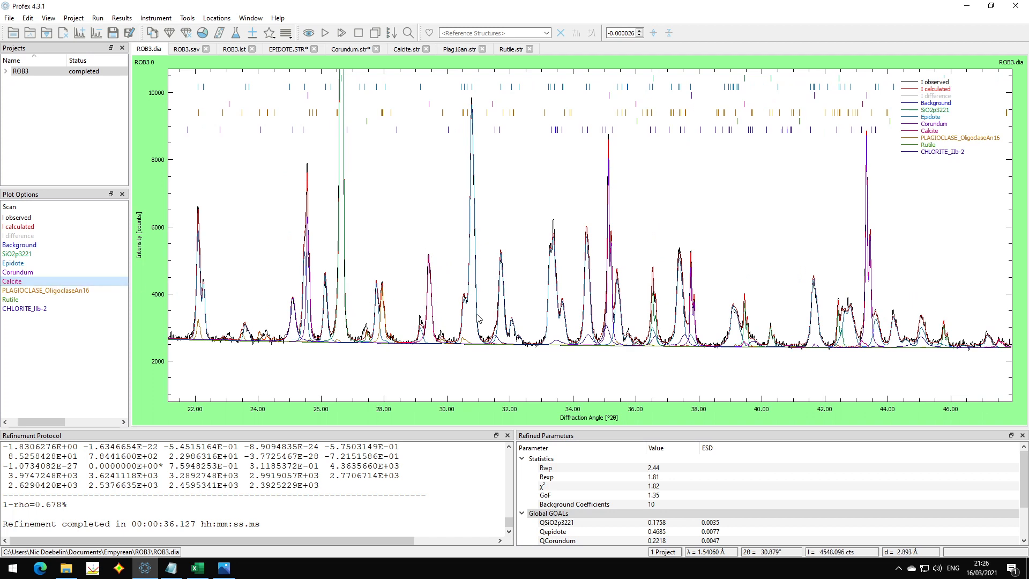
In Plag16an.str, move the GOAL definition to its own line and check the refined B1 and k2 parameters
{"action": "left_click", "coordinate": [457, 49]}
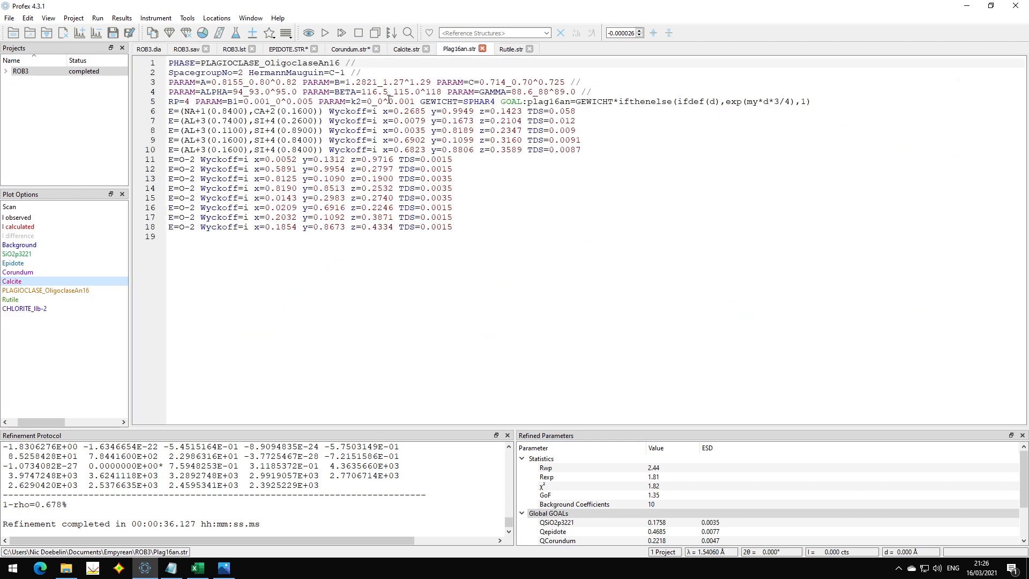
{"action": "left_click", "coordinate": [500, 102]}
{"action": "key", "text": "Return"}
{"action": "left_click", "coordinate": [228, 102]}
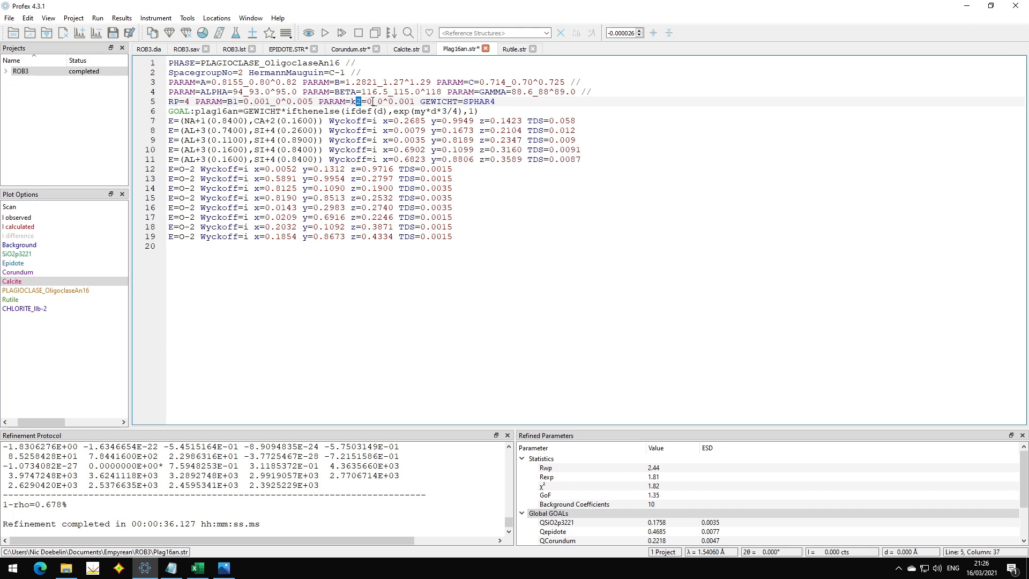
Check the k1 and k2 settings in Rutile.str and return to the ROB3 diffraction plot
{"action": "left_click", "coordinate": [515, 48]}
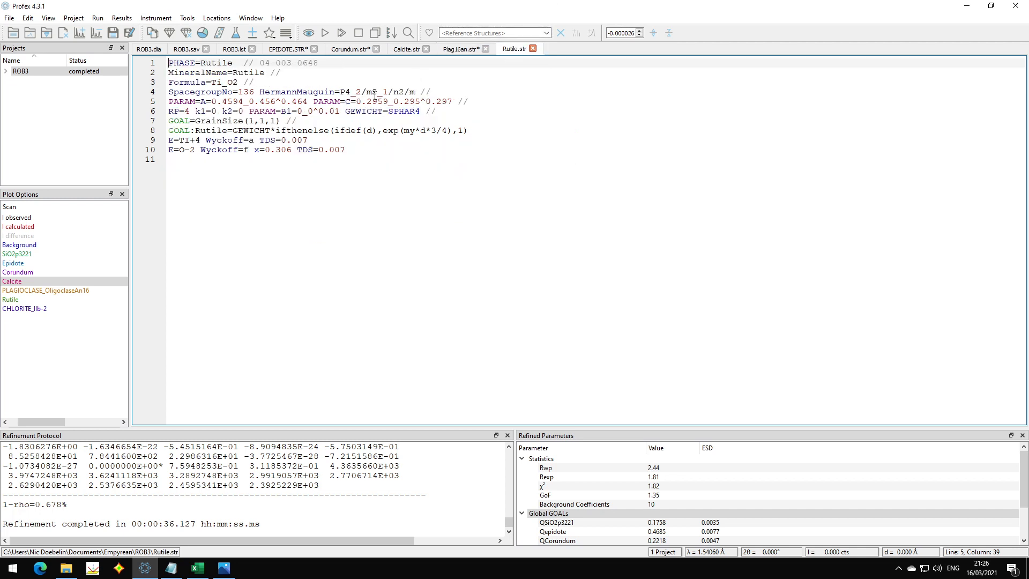
{"action": "left_click", "coordinate": [230, 112]}
{"action": "left_click", "coordinate": [149, 48]}
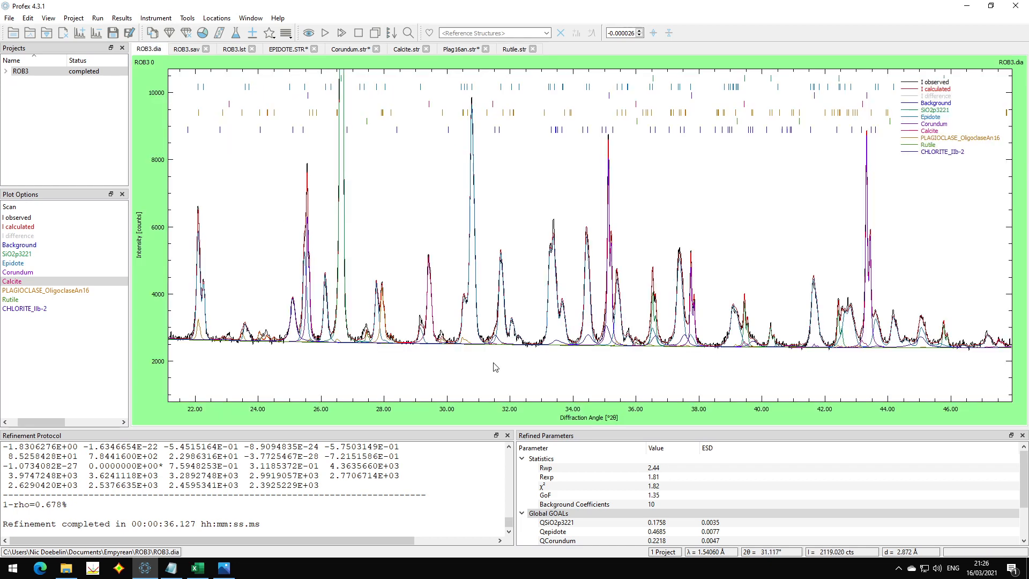
Compare the rutile peak near 27.4° 2θ with the B1 settings in Rutile.str and rerun the refinement
{"action": "left_click_drag", "start_coordinate": [344, 303], "coordinate": [396, 366]}
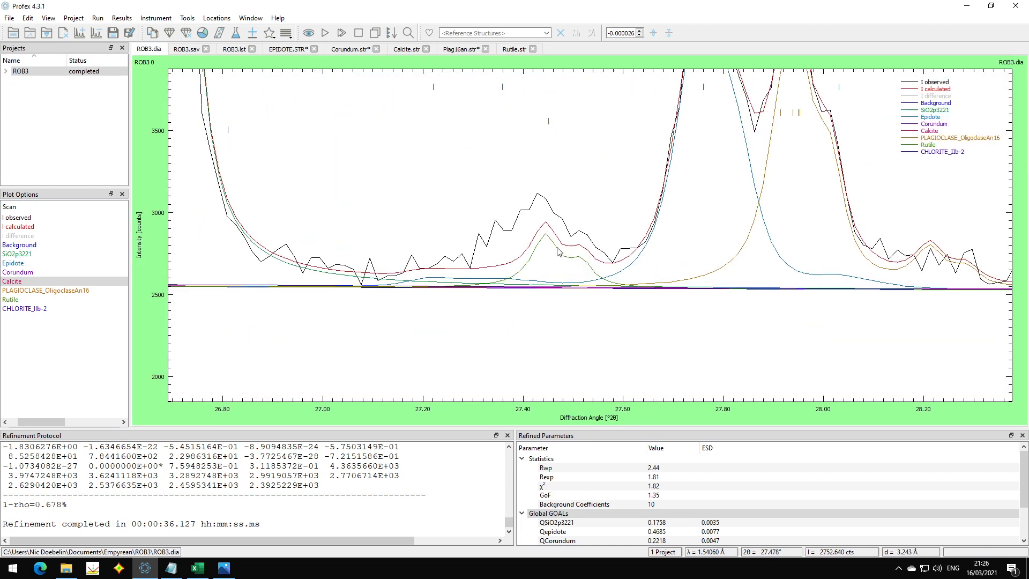
{"action": "right_click", "coordinate": [539, 268]}
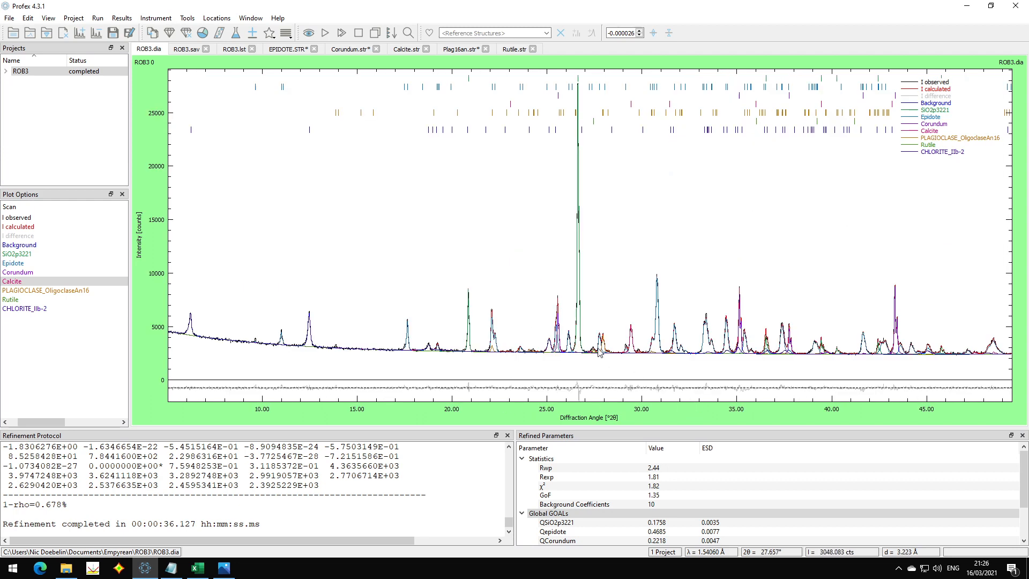
{"action": "left_click", "coordinate": [515, 49]}
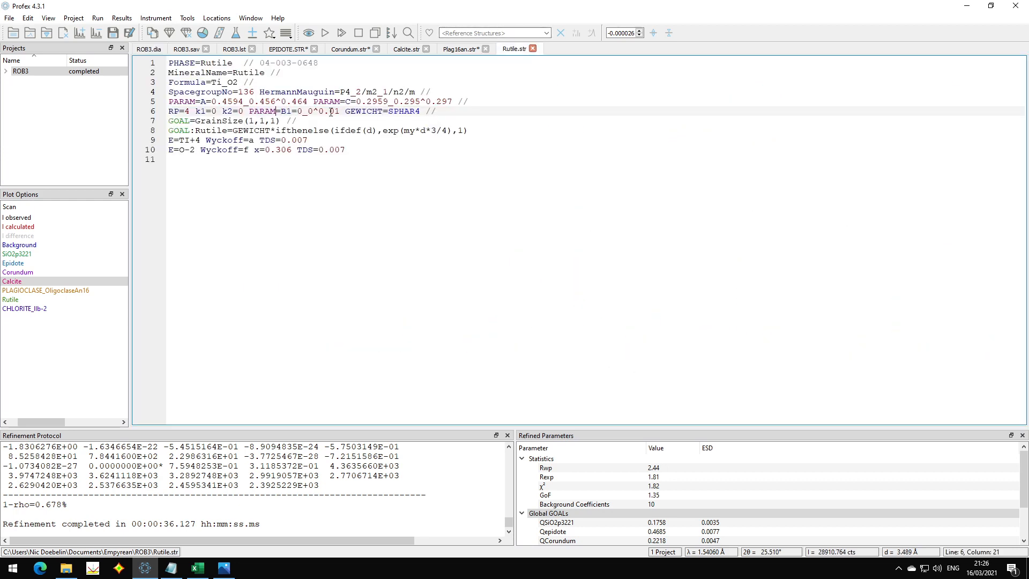
{"action": "left_click", "coordinate": [322, 50]}
{"action": "left_click", "coordinate": [324, 33]}
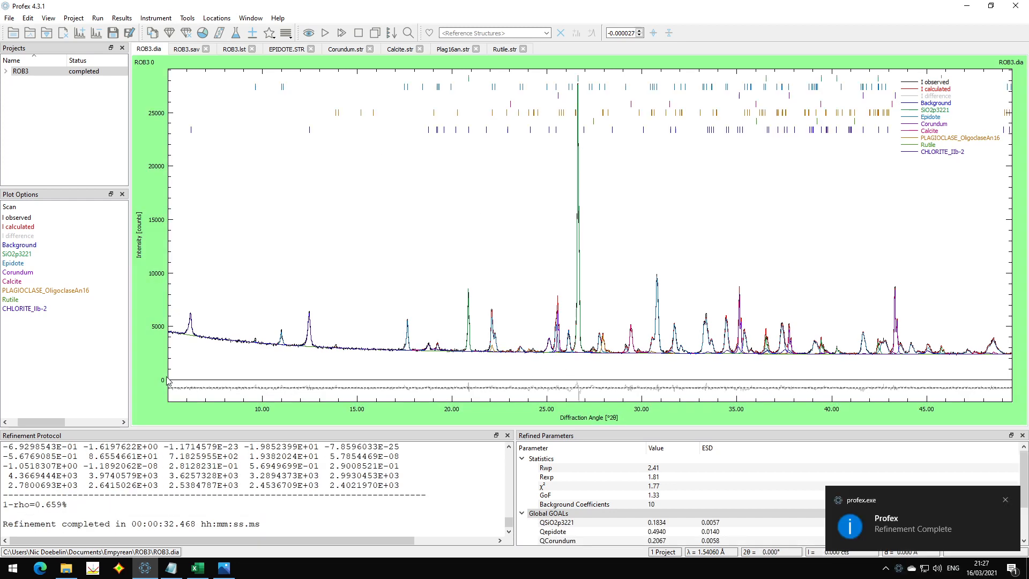
Examine χ² and the Global GOALS quantities of all phases, from quartz through chlorite, in the refined parameters
{"action": "left_click", "coordinate": [622, 489]}
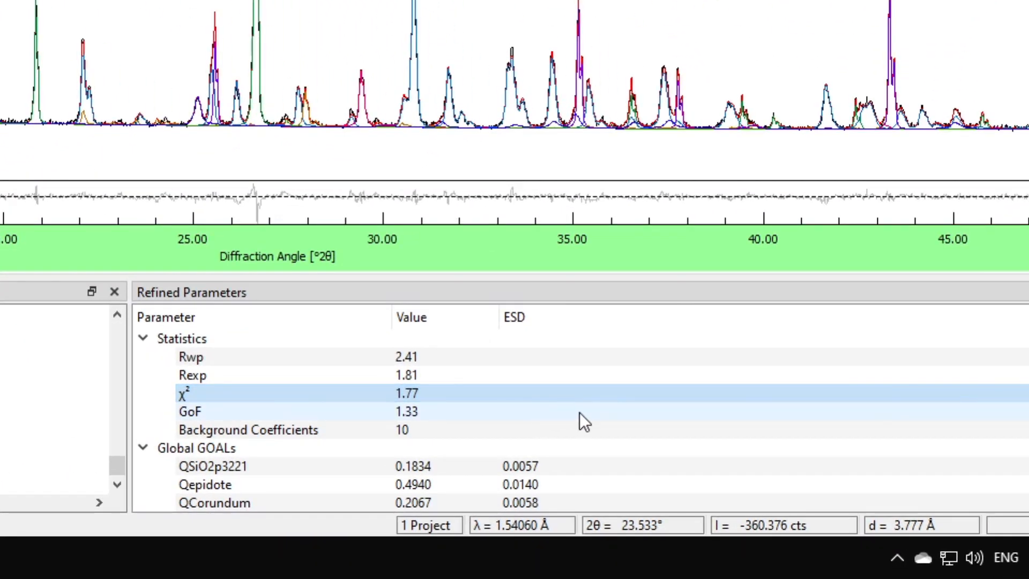
{"action": "scroll", "coordinate": [580, 413], "scroll_direction": "down", "scroll_amount": 2}
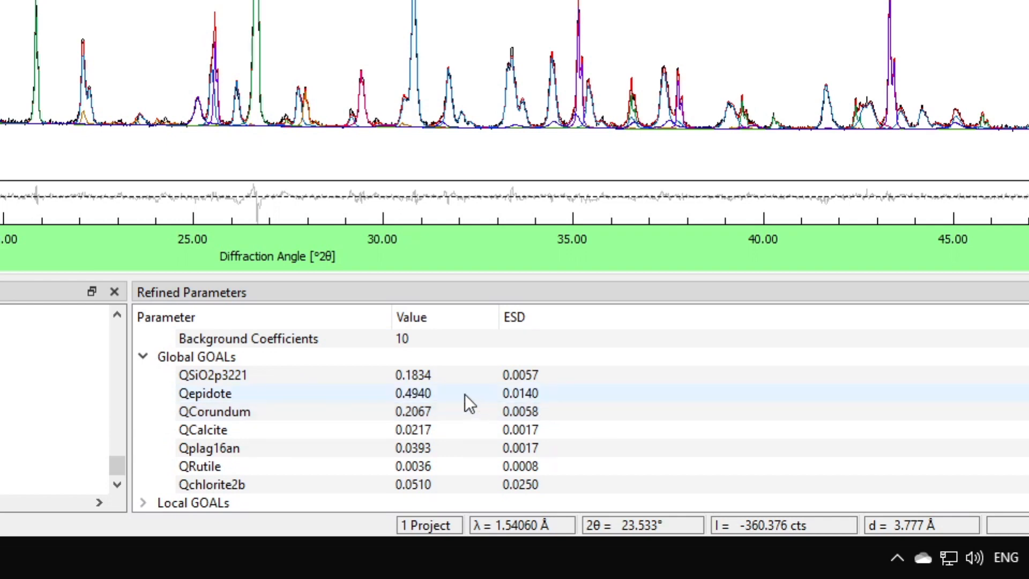
{"action": "left_click", "coordinate": [442, 377]}
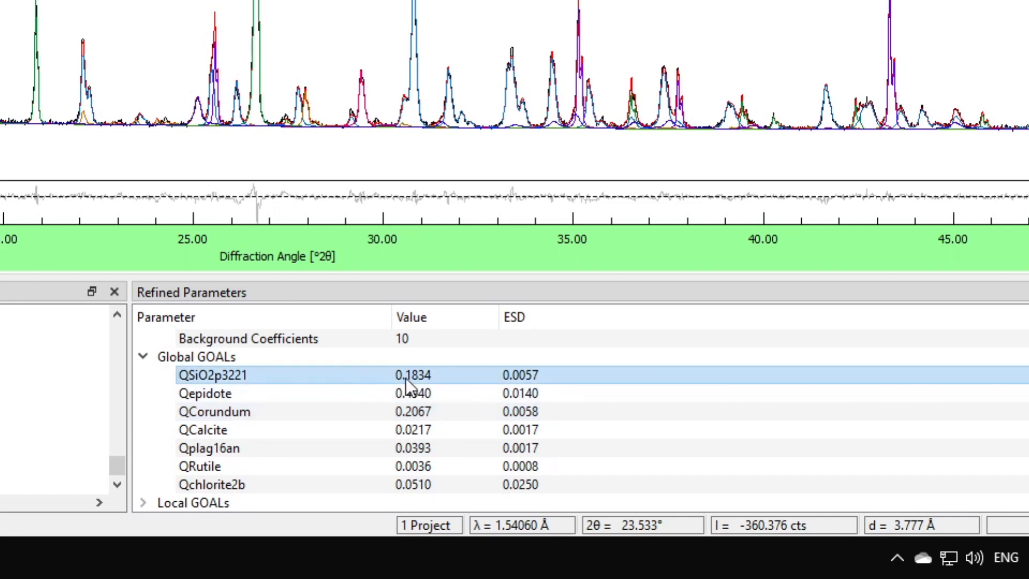
{"action": "left_click", "coordinate": [447, 393]}
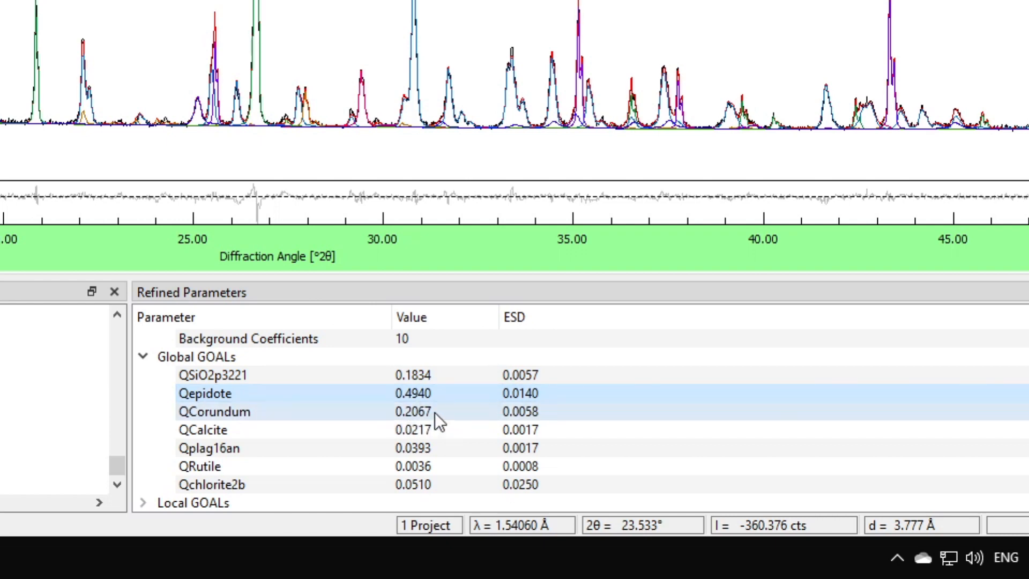
{"action": "left_click", "coordinate": [217, 412]}
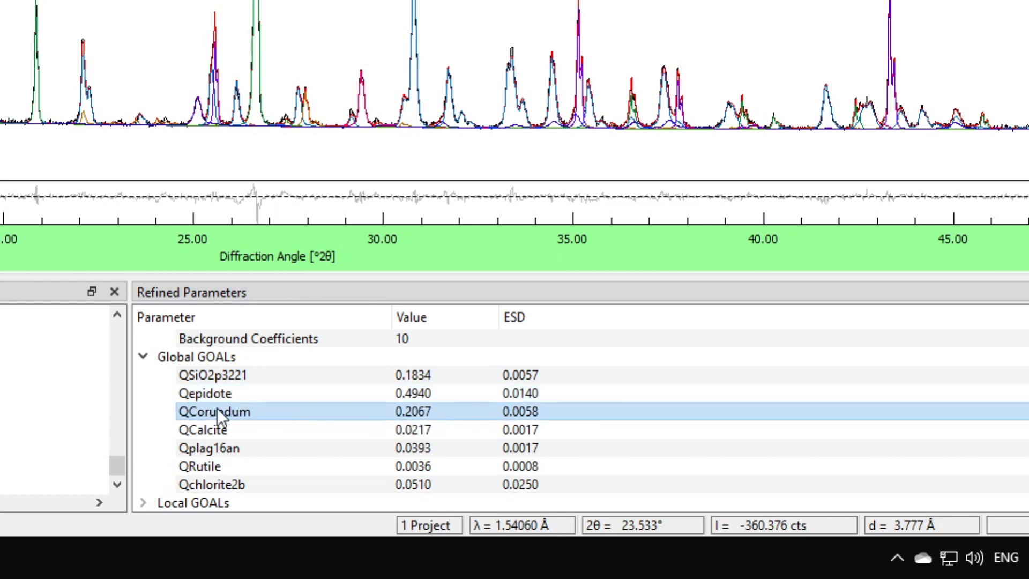
{"action": "left_click", "coordinate": [439, 427]}
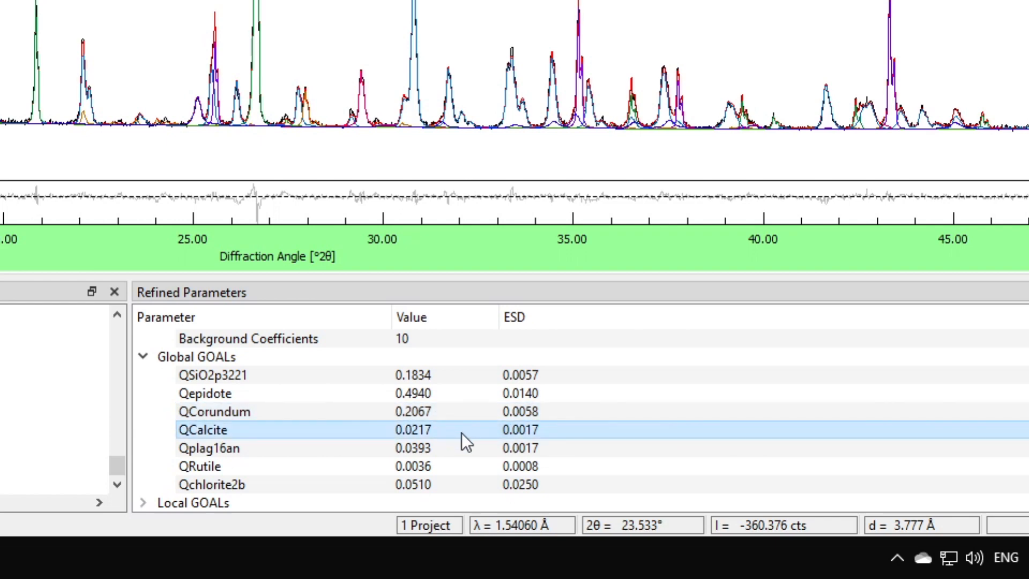
{"action": "left_click", "coordinate": [434, 449]}
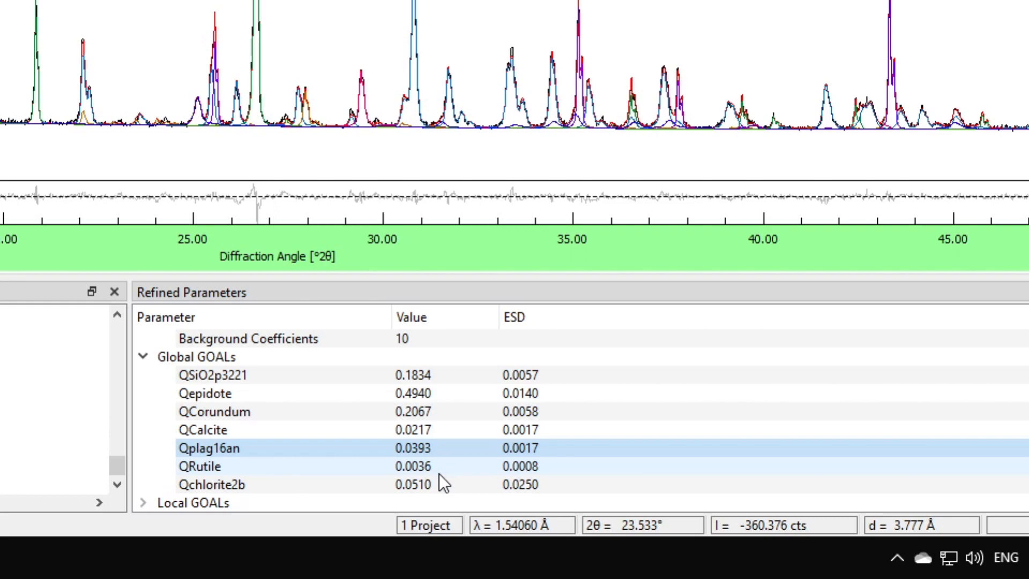
{"action": "left_click", "coordinate": [440, 478]}
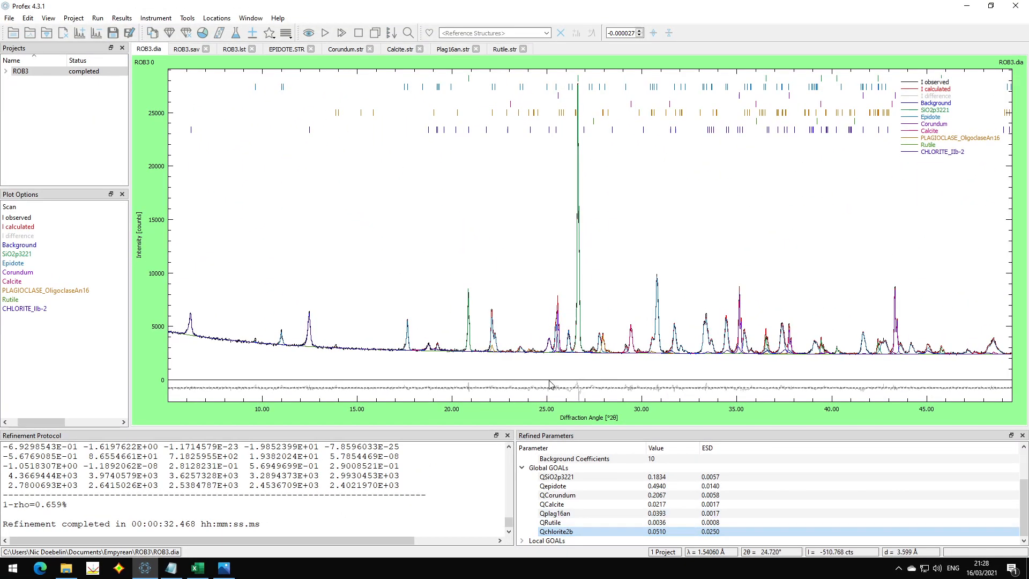
Inspect the diffraction pattern between about 22° and 38° 2θ and compare the QRutile and Qchlorite2b values with their ESDs
{"action": "left_click_drag", "start_coordinate": [509, 233], "coordinate": [722, 420]}
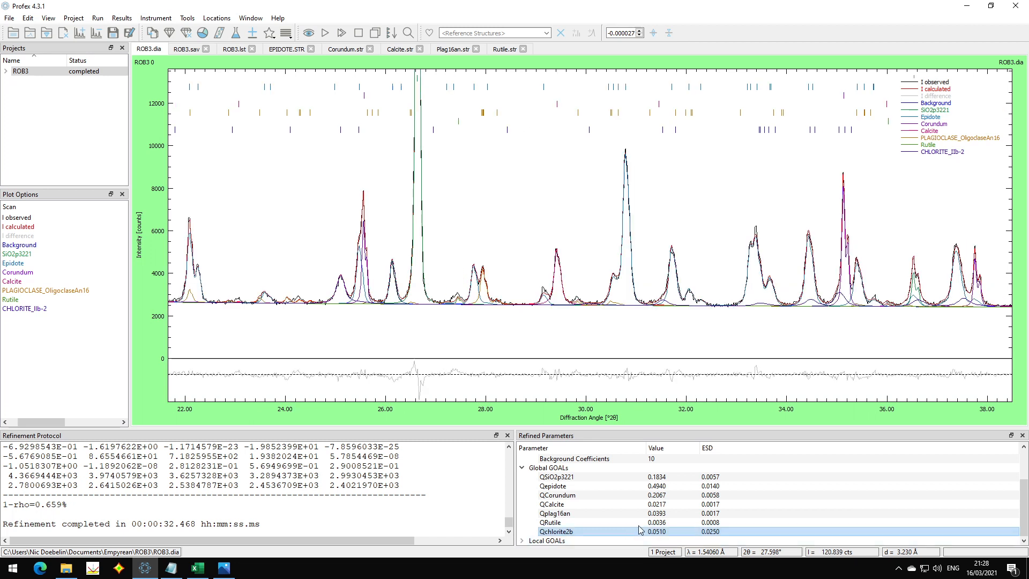
{"action": "left_click", "coordinate": [665, 521]}
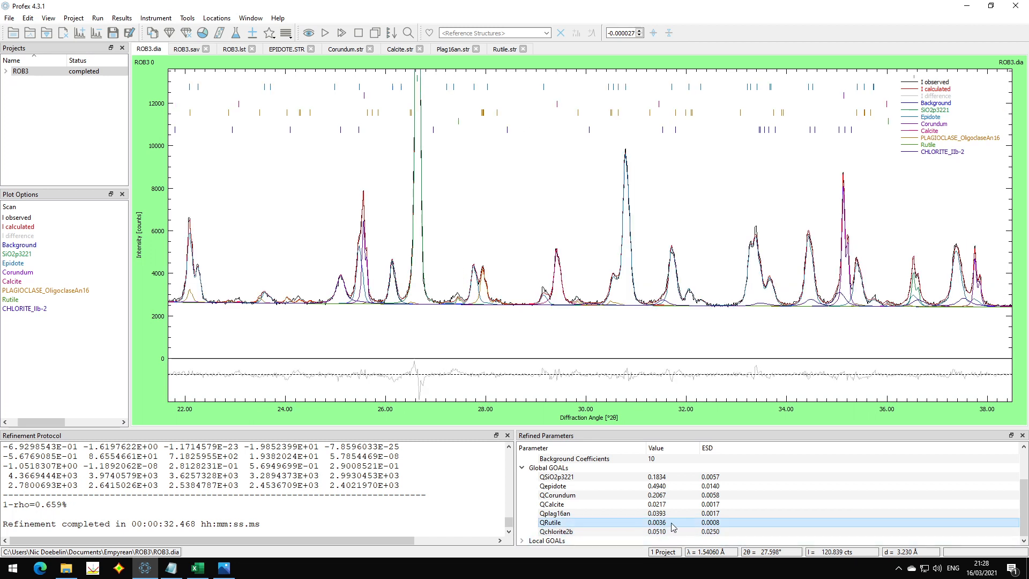
{"action": "left_click_drag", "start_coordinate": [672, 528], "coordinate": [667, 536]}
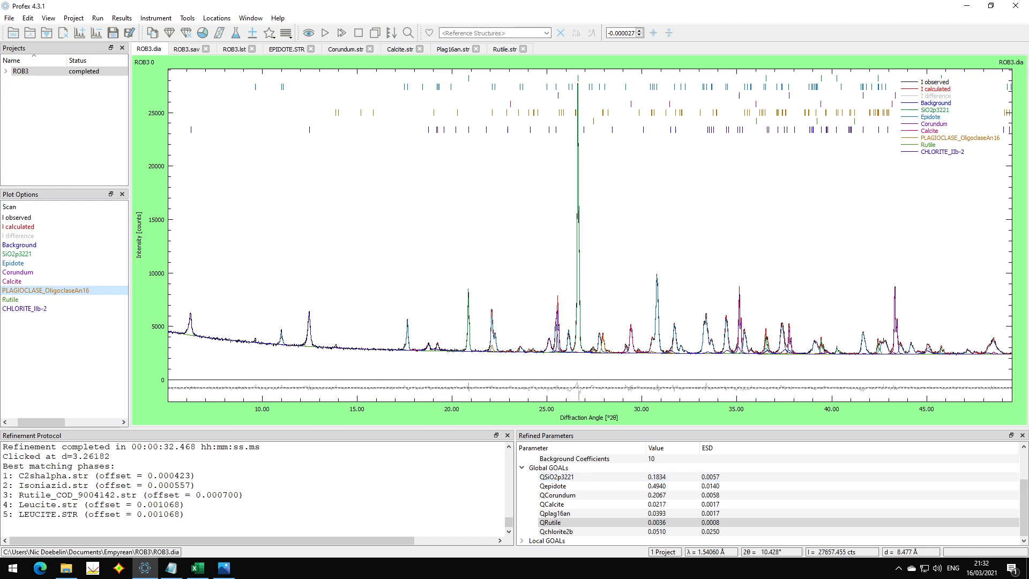
Show the Chemical Composition table alongside the refined parameters and bring it to the front
{"action": "left_click", "coordinate": [229, 20]}
{"action": "mouse_move", "coordinate": [252, 21]}
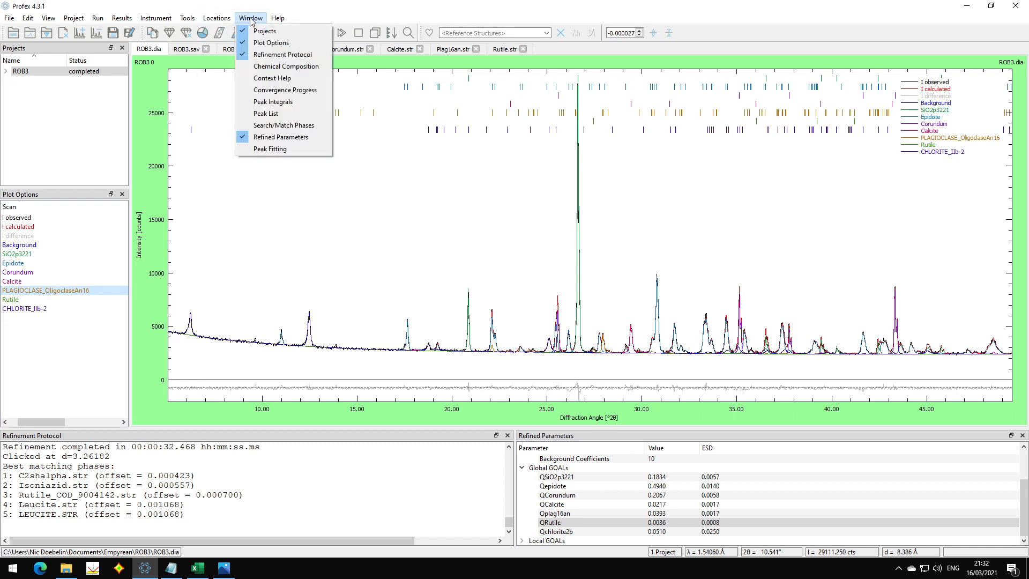
{"action": "left_click", "coordinate": [290, 67]}
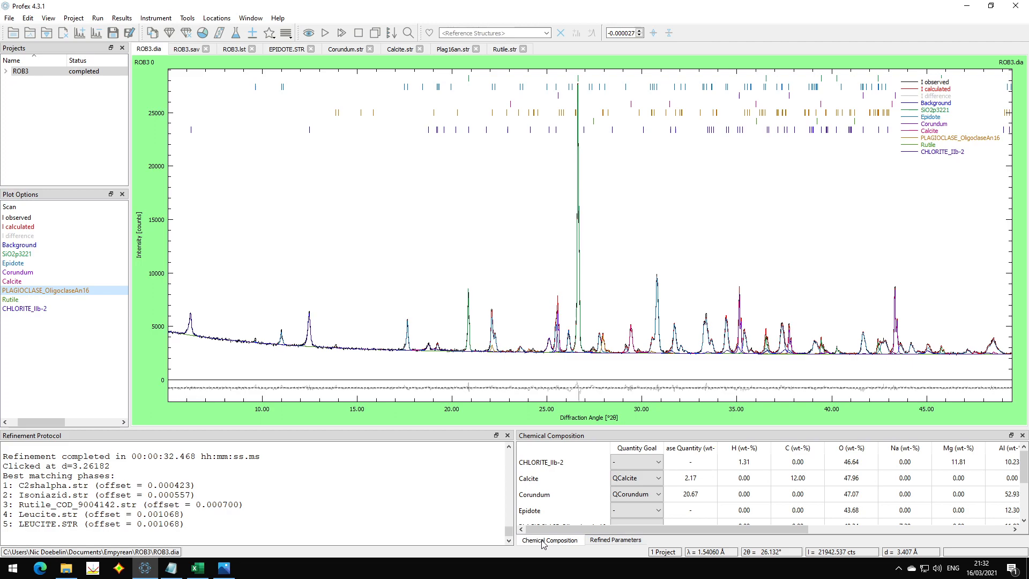
{"action": "left_click", "coordinate": [616, 541]}
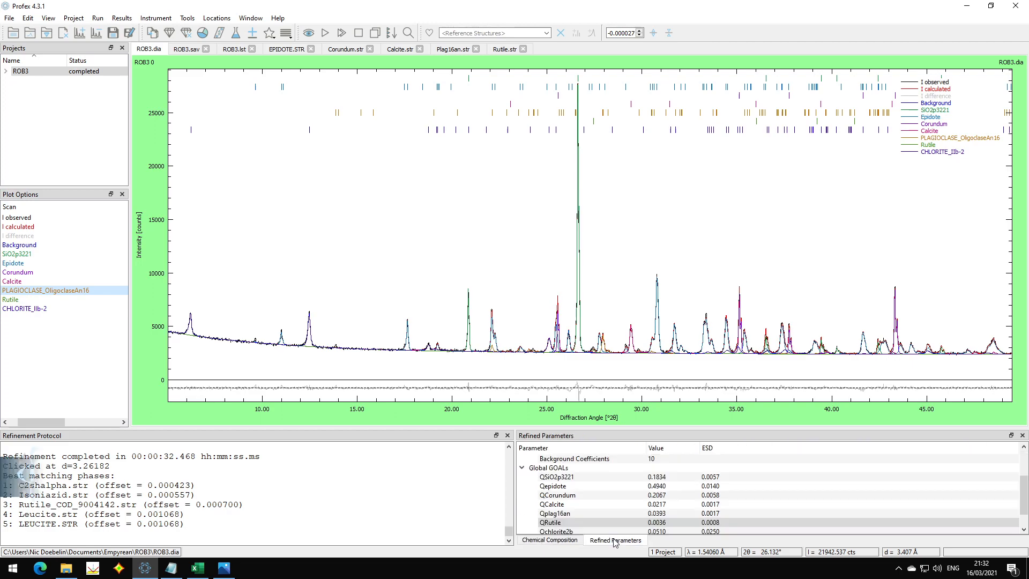
{"action": "left_click", "coordinate": [560, 540]}
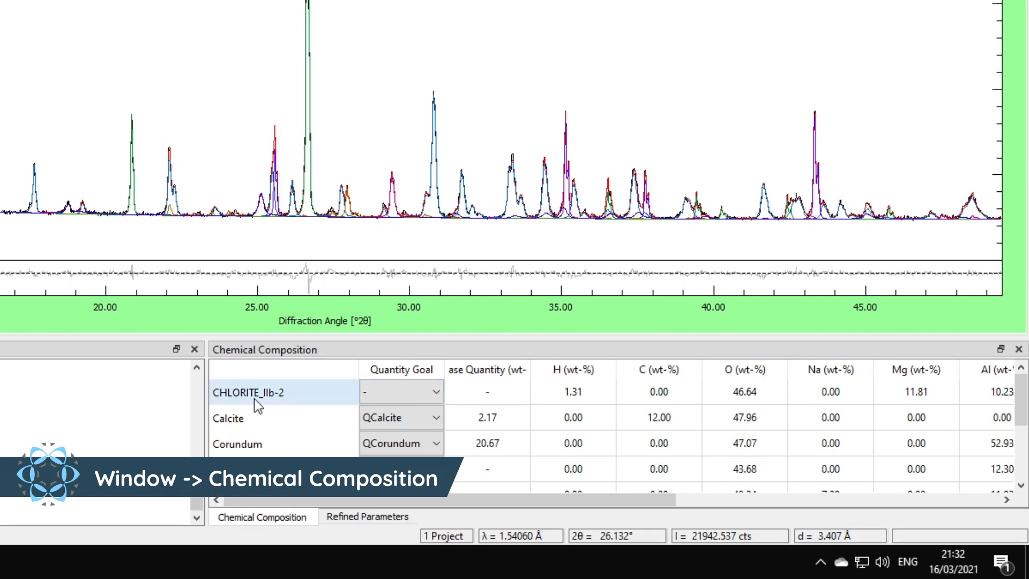
Assign the quantity goals Qchlorite2b to CHLORITE_IIb-2, Qepidote to Epidote and Qplag16an to PLAGIOCLASE_OligoclaseAn16
{"action": "left_click", "coordinate": [409, 395]}
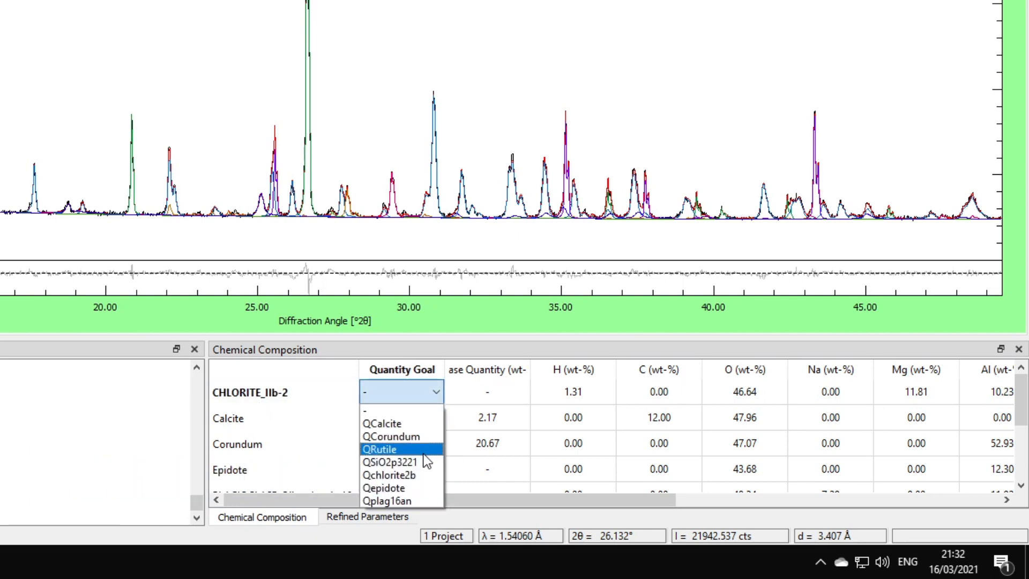
{"action": "left_click", "coordinate": [419, 474]}
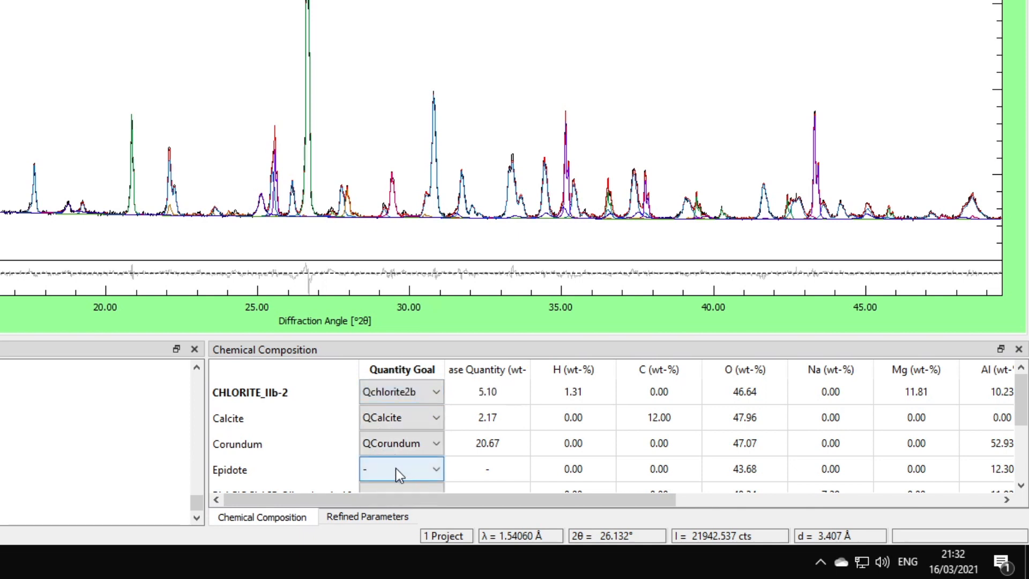
{"action": "left_click", "coordinate": [397, 469]}
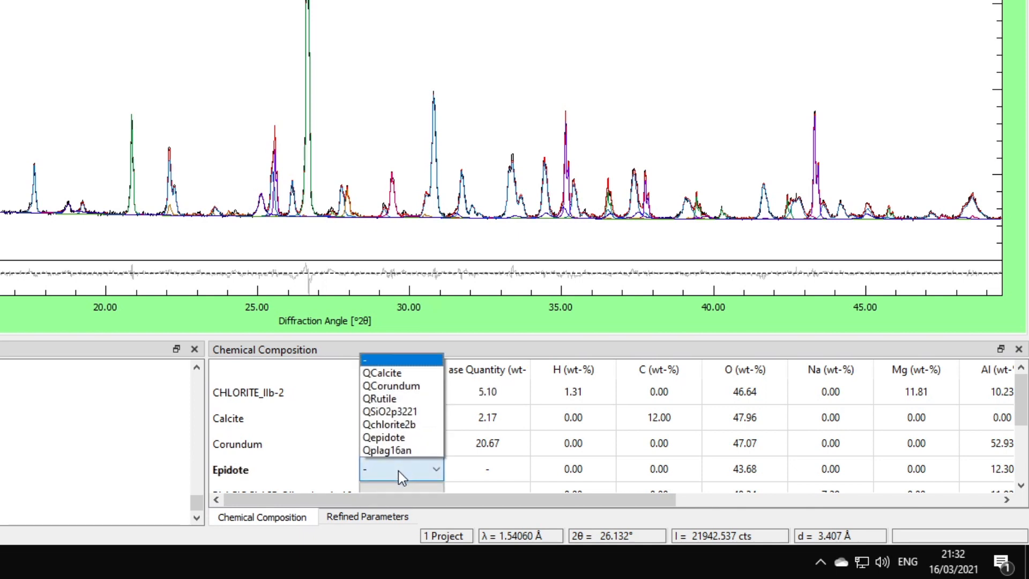
{"action": "left_click", "coordinate": [414, 436]}
{"action": "scroll", "coordinate": [242, 450], "scroll_direction": "down", "scroll_amount": 1}
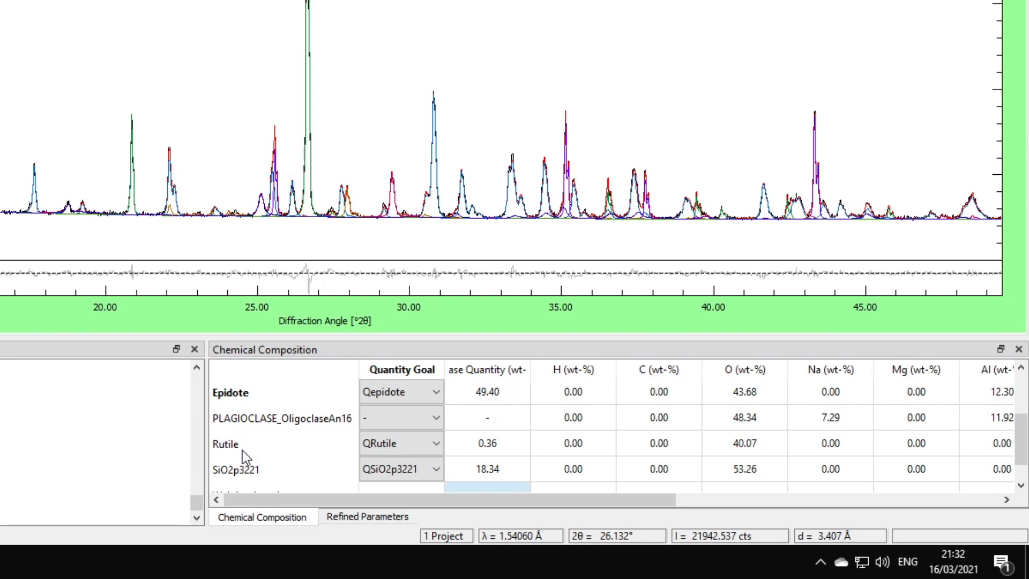
{"action": "left_click", "coordinate": [381, 420]}
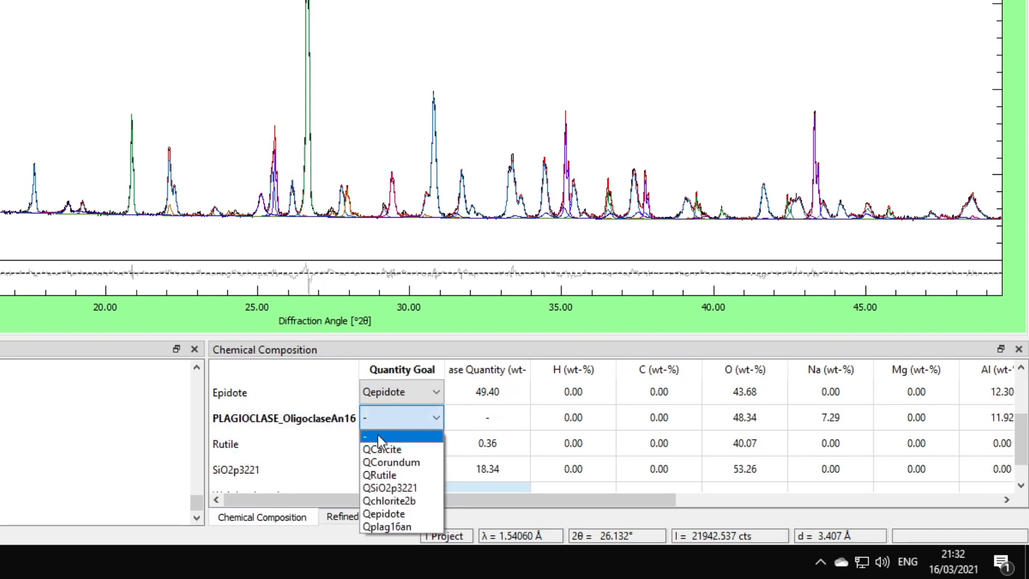
{"action": "left_click", "coordinate": [409, 525]}
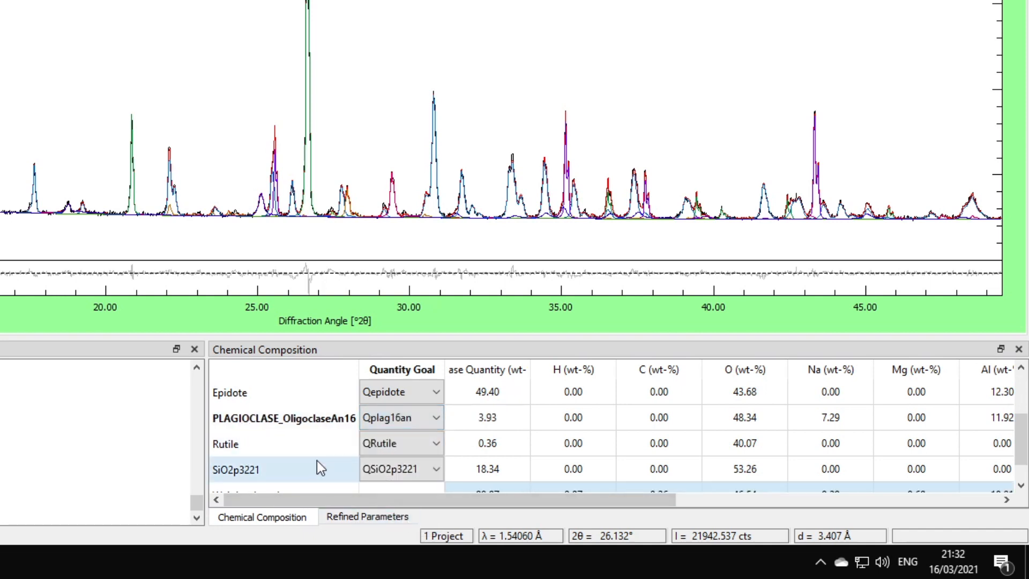
{"action": "scroll", "coordinate": [317, 430], "scroll_direction": "up", "scroll_amount": 1}
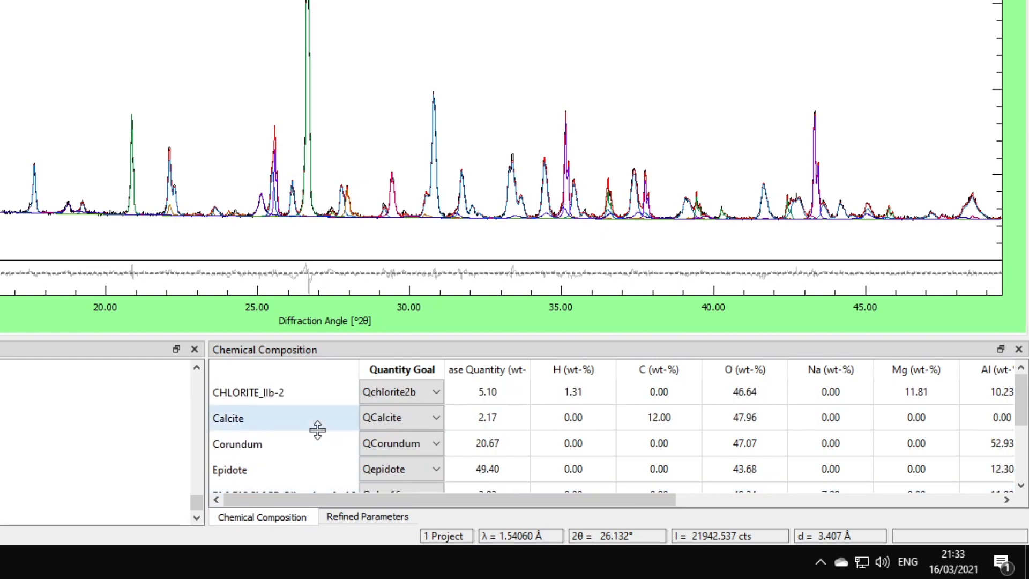
Undock the Chemical Composition table and enlarge it to fit all phases, elements and the weighted total, then select the chlorite quantity
{"action": "left_click_drag", "start_coordinate": [363, 350], "coordinate": [163, 168]}
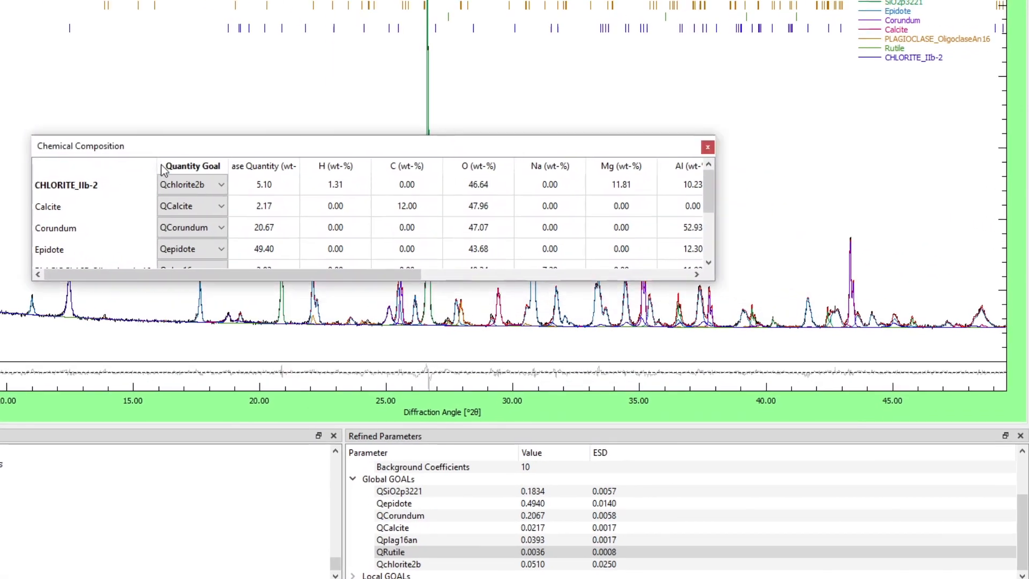
{"action": "left_click_drag", "start_coordinate": [711, 282], "coordinate": [1019, 403]}
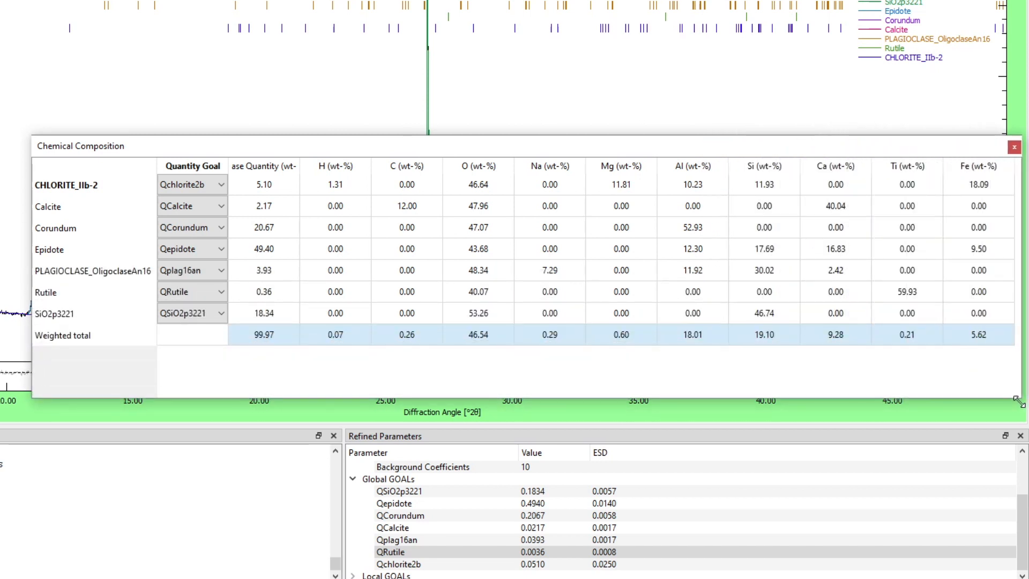
{"action": "left_click", "coordinate": [265, 186]}
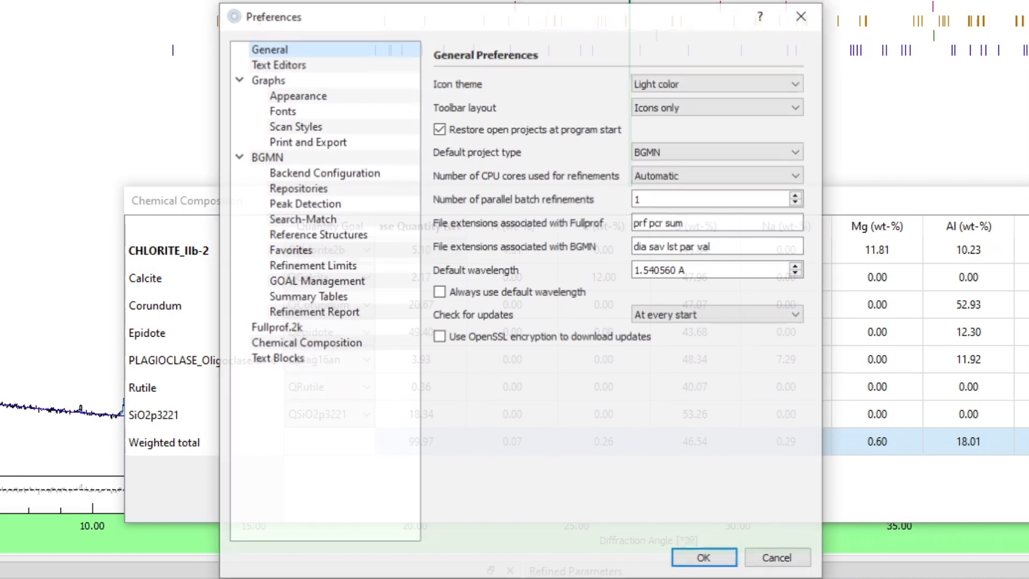
Set the chemical composition calculation to Oxides by weight-% in the preferences and rerun the refinement
{"action": "left_click", "coordinate": [283, 345]}
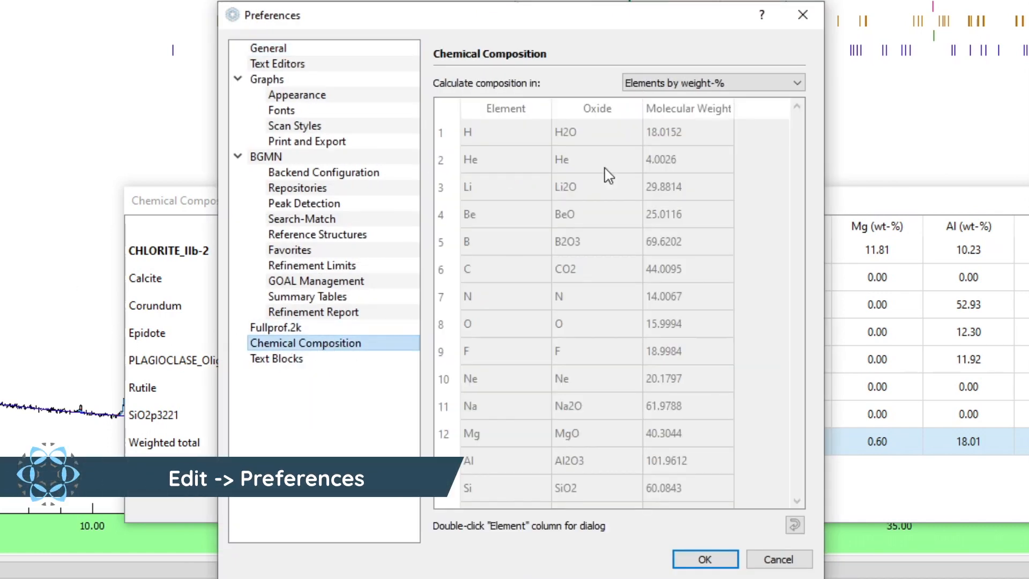
{"action": "left_click", "coordinate": [721, 82]}
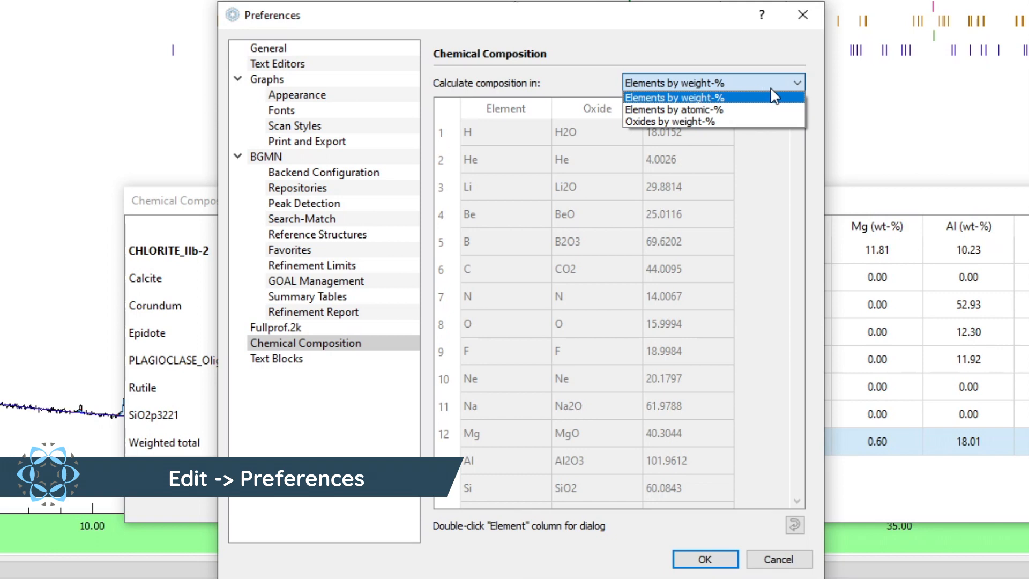
{"action": "left_click", "coordinate": [689, 122]}
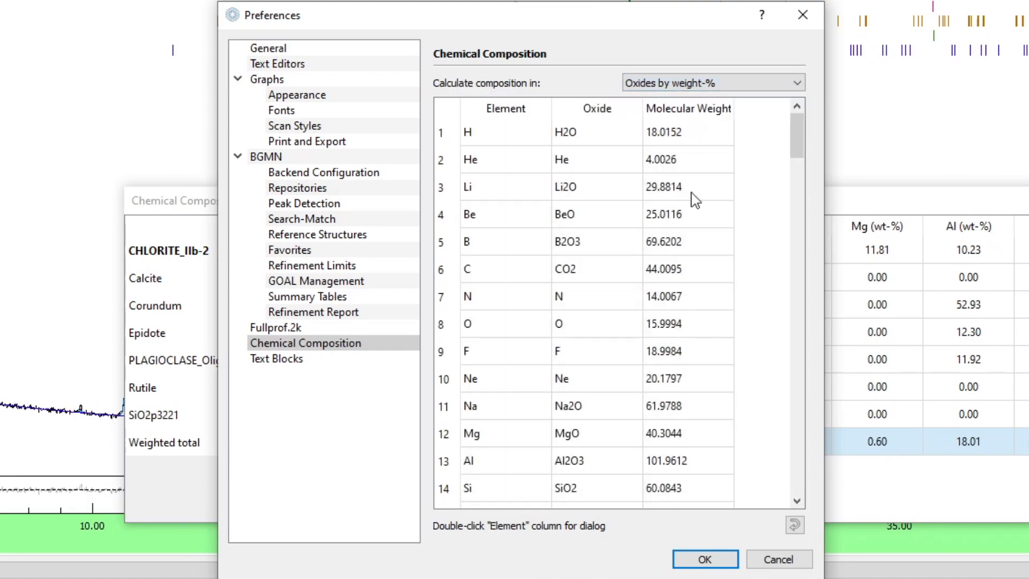
{"action": "left_click", "coordinate": [721, 563]}
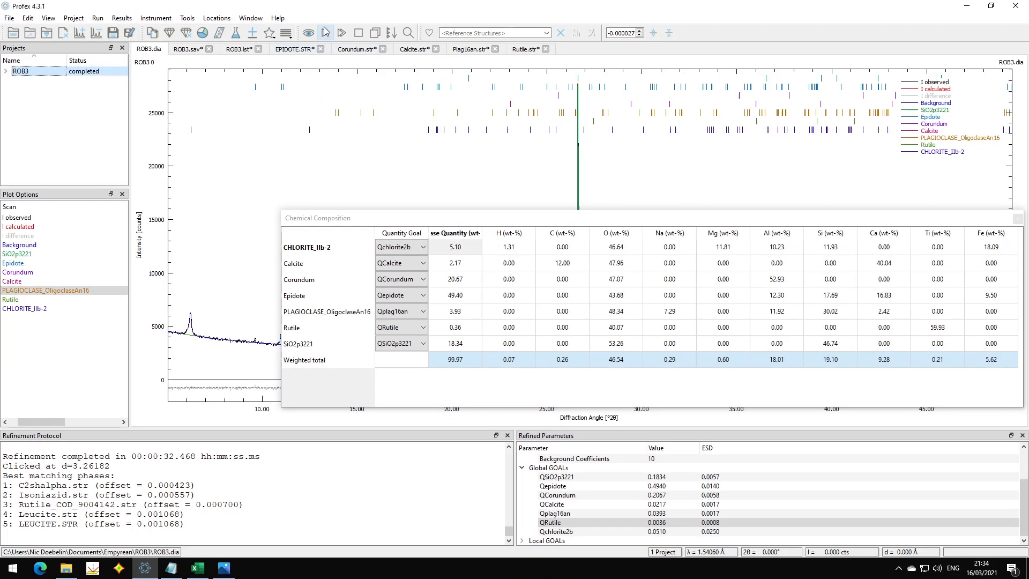
{"action": "left_click", "coordinate": [326, 33]}
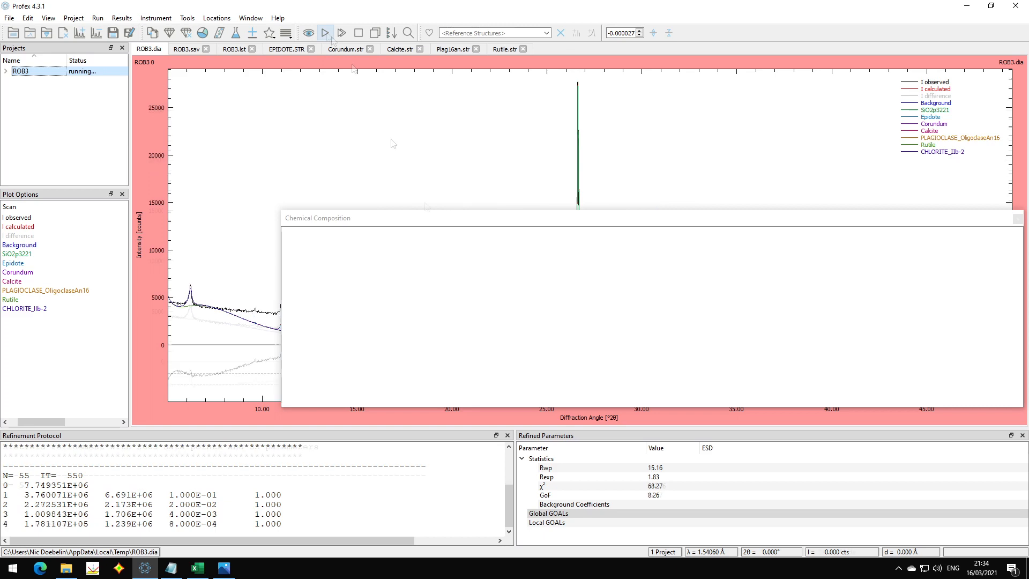
{"action": "left_click_drag", "start_coordinate": [600, 216], "coordinate": [524, 108]}
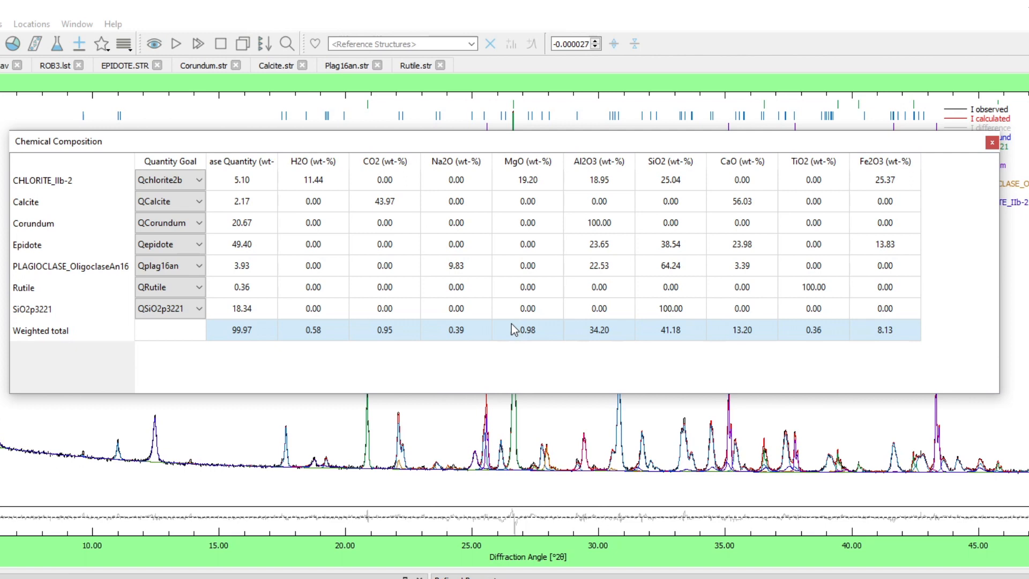
Export the chemical composition of the ROB3 project to the CSV file refined-chemistry.csv in the project folder
{"action": "left_click", "coordinate": [670, 330]}
{"action": "left_click", "coordinate": [73, 225]}
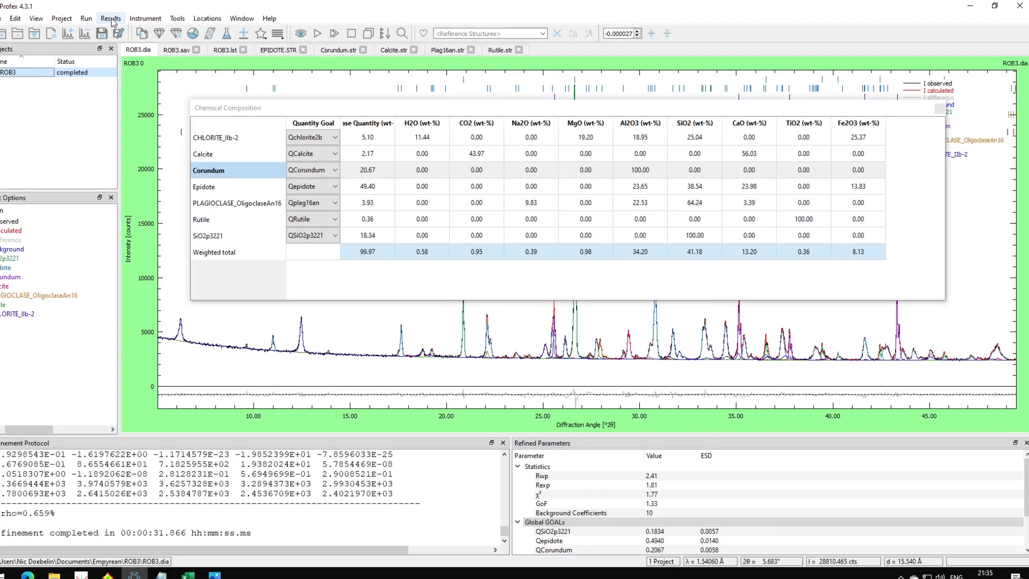
{"action": "left_click", "coordinate": [123, 20]}
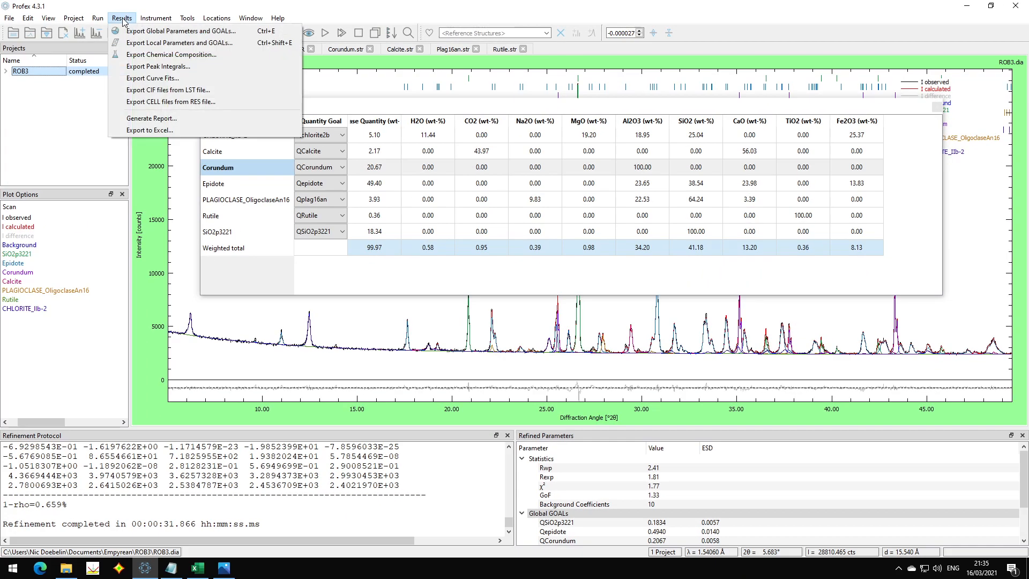
{"action": "left_click", "coordinate": [134, 55]}
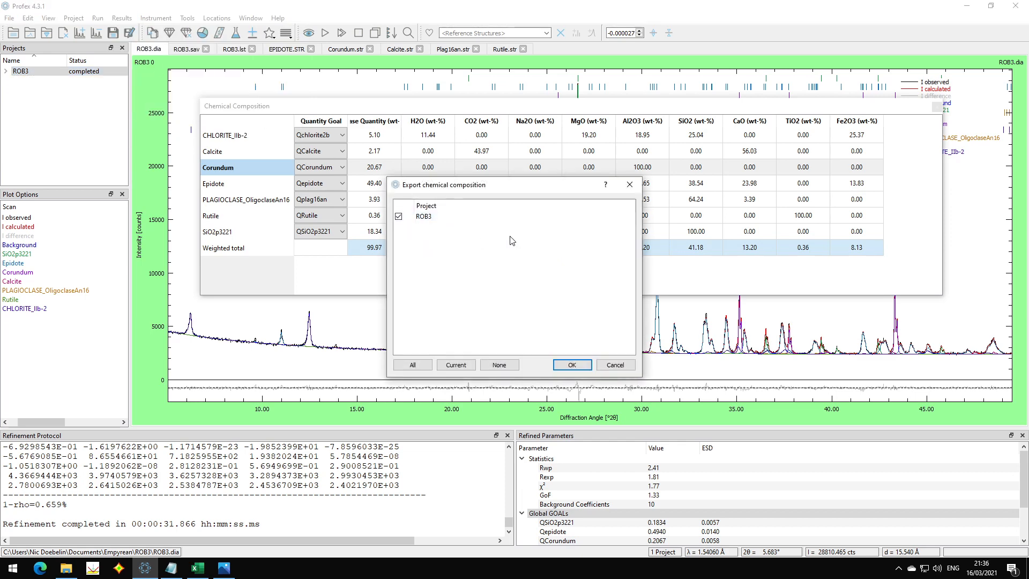
{"action": "left_click", "coordinate": [572, 364]}
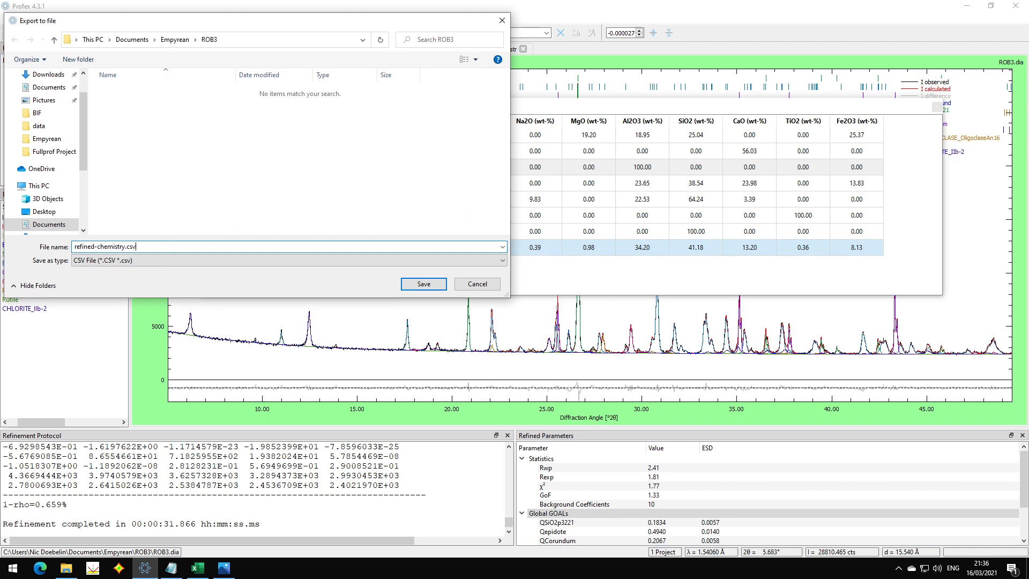
{"action": "key", "text": "Return"}
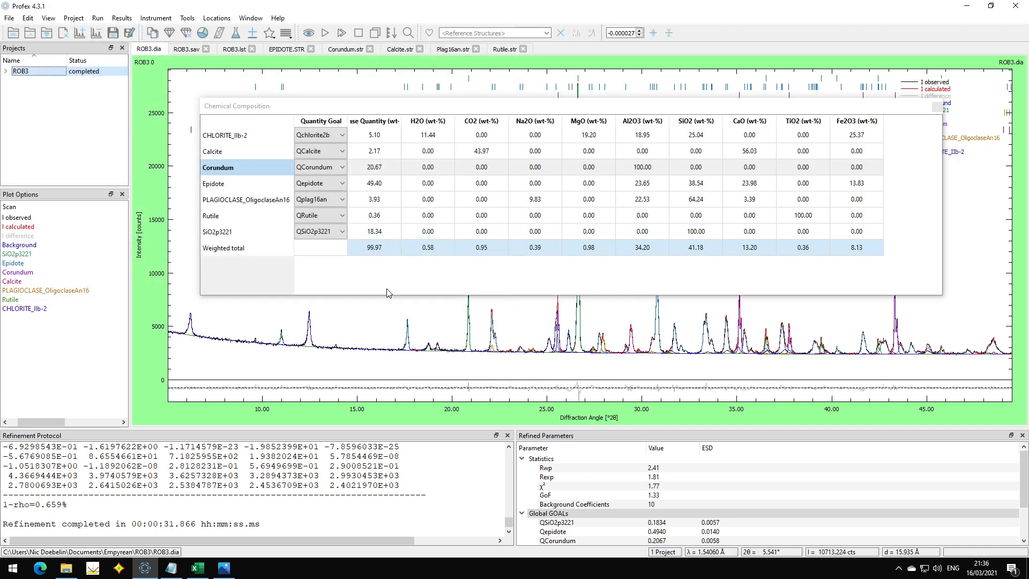
Open refined-chemistry.csv from the current project's folder in Excel and permanently dismiss the data-loss notice
{"action": "left_click", "coordinate": [186, 19]}
{"action": "mouse_move", "coordinate": [212, 21]}
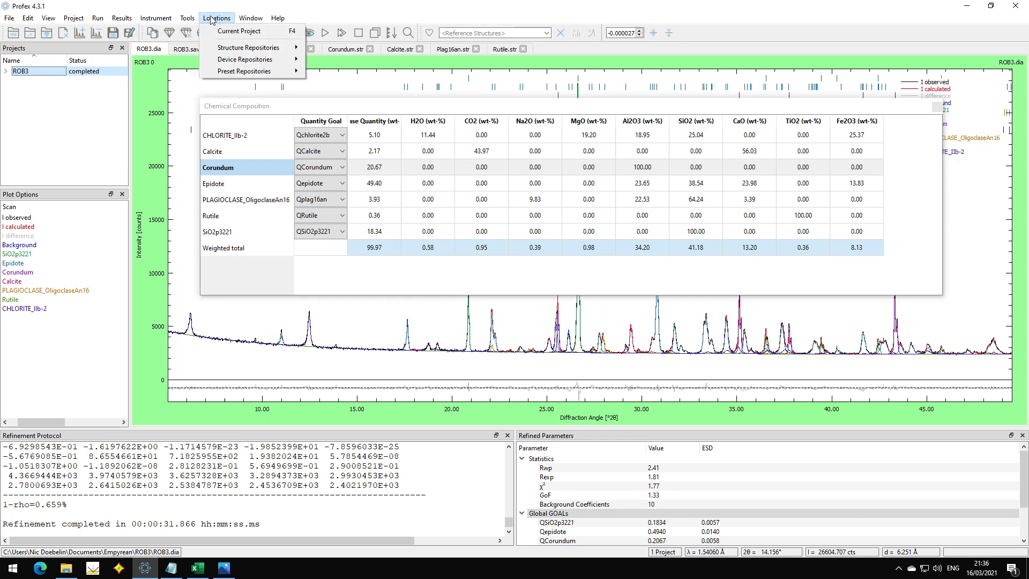
{"action": "left_click", "coordinate": [217, 32]}
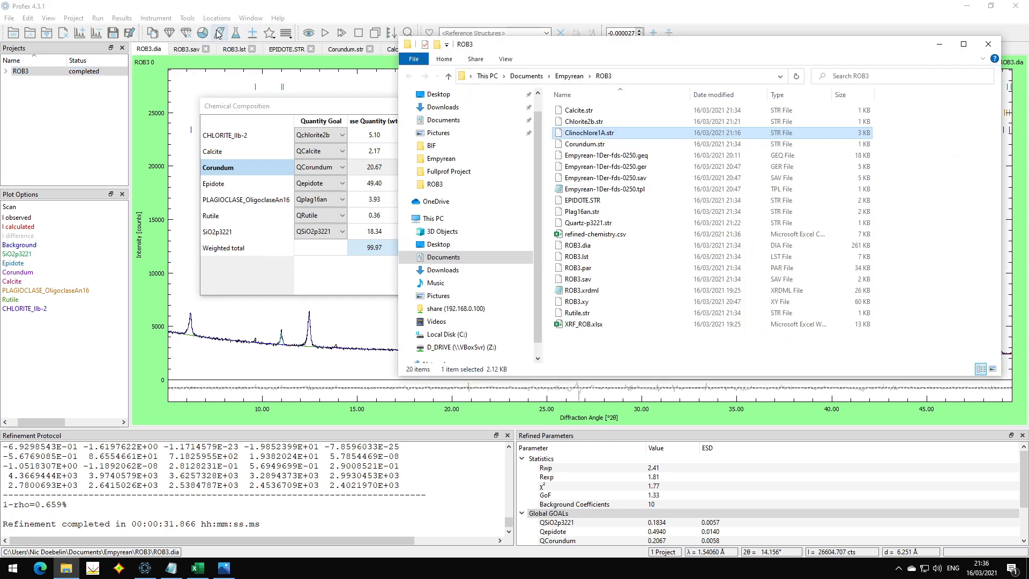
{"action": "left_click", "coordinate": [593, 236]}
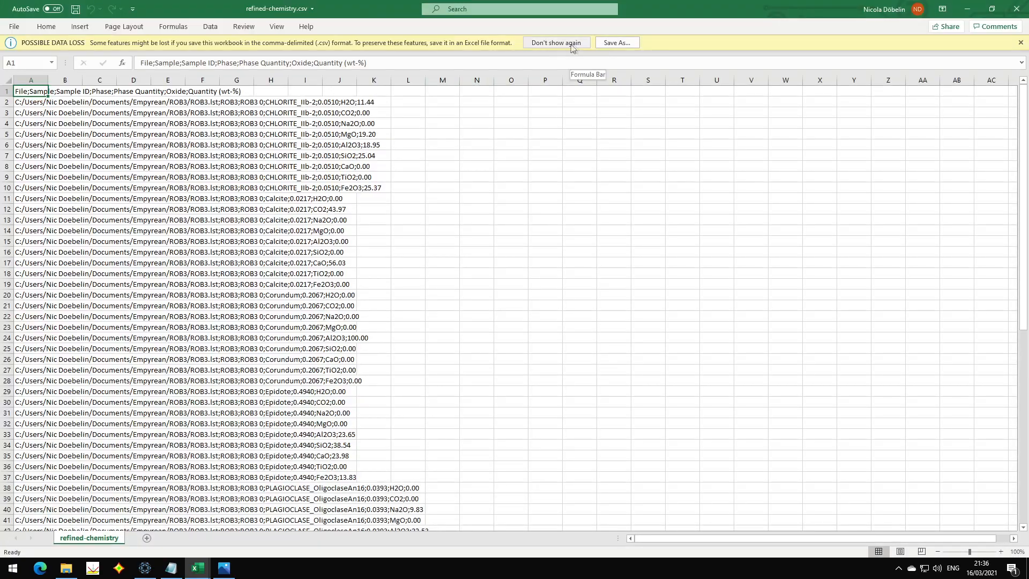
{"action": "left_click", "coordinate": [556, 43]}
Split the data in column A into separate columns using Text to Columns with the semicolon as delimiter
{"action": "key", "text": "ctrl+space"}
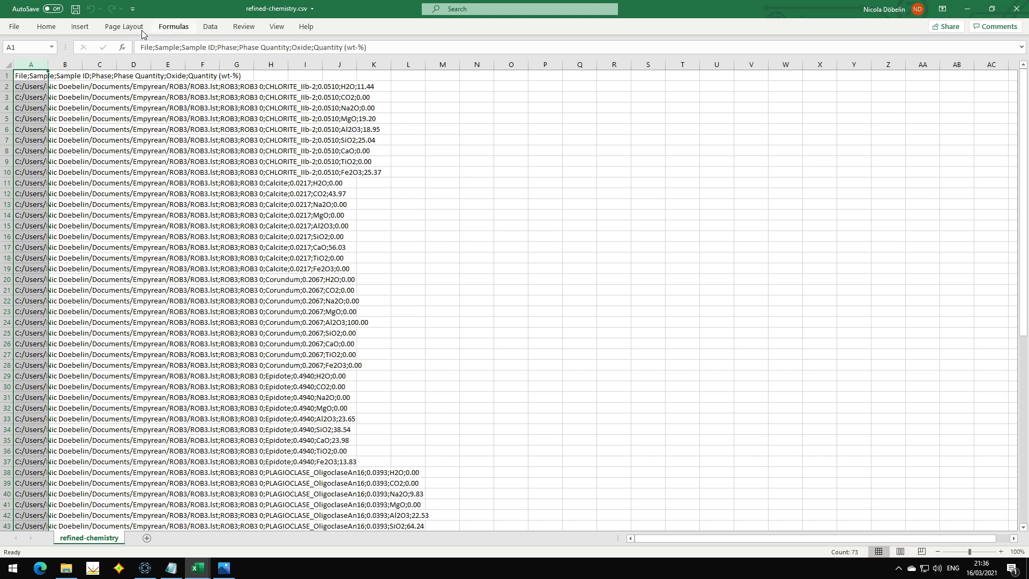
{"action": "left_click", "coordinate": [210, 26]}
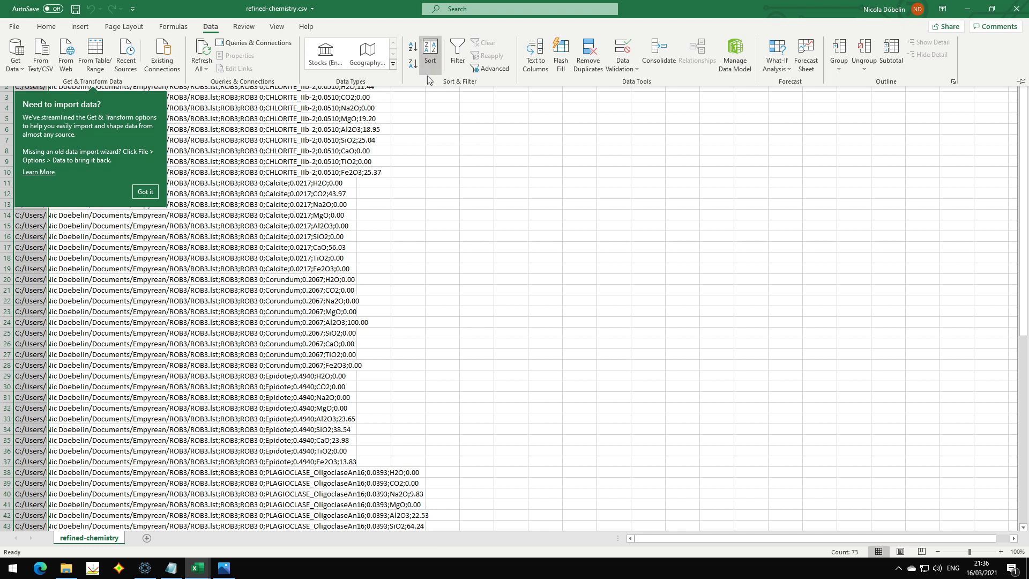
{"action": "left_click", "coordinate": [544, 65]}
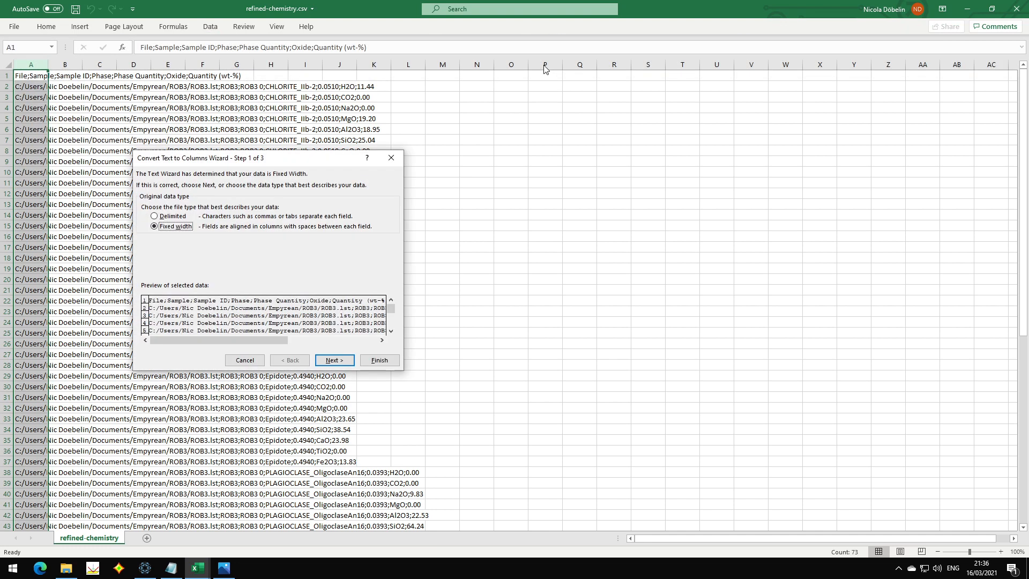
{"action": "left_click", "coordinate": [177, 217]}
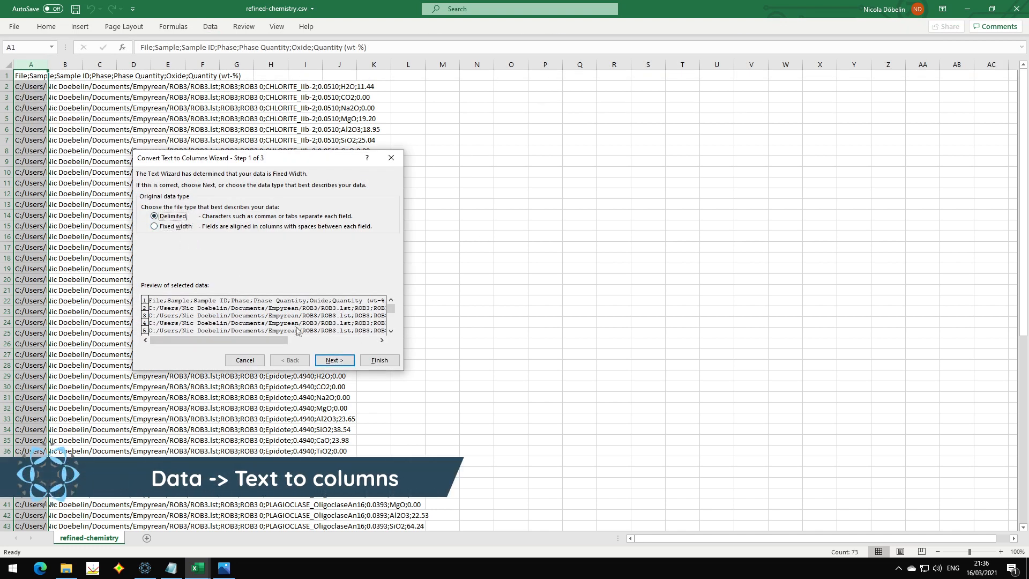
{"action": "left_click", "coordinate": [334, 360]}
{"action": "left_click", "coordinate": [174, 215]}
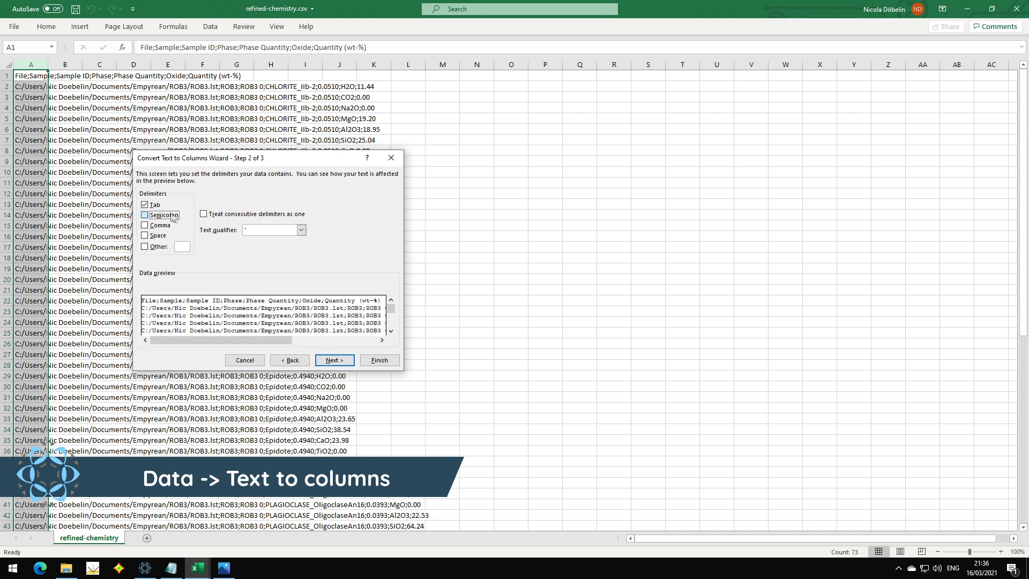
{"action": "left_click", "coordinate": [335, 359]}
{"action": "left_click", "coordinate": [380, 360]}
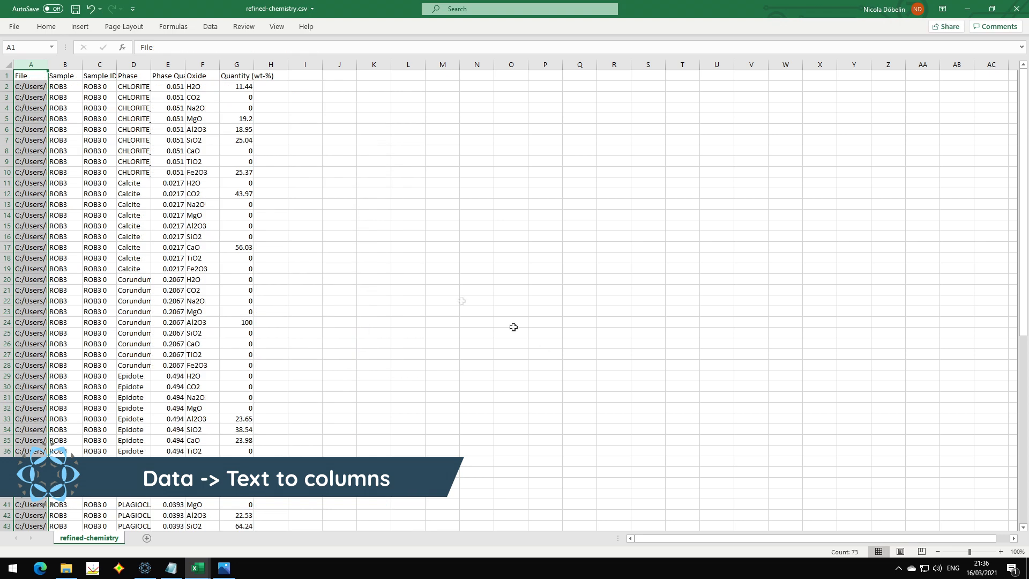
Widen columns A through F to fit their contents, then select the chlorite H2O quantity in G2
{"action": "left_click", "coordinate": [343, 241]}
{"action": "left_click", "coordinate": [36, 74]}
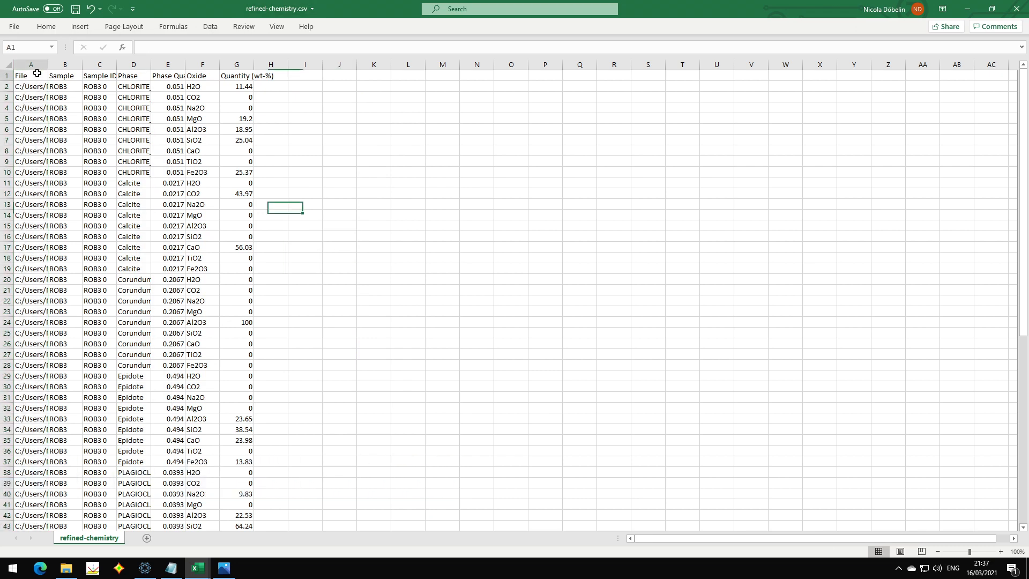
{"action": "left_click_drag", "start_coordinate": [48, 65], "coordinate": [673, 64]}
{"action": "left_click", "coordinate": [700, 88]}
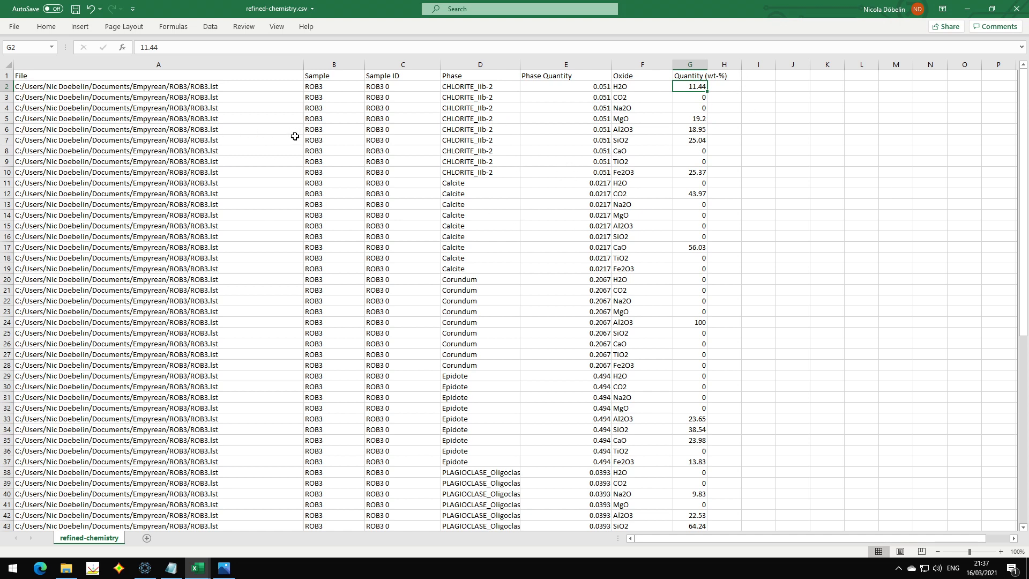
Head column G with Chlorite and place the chlorite phase quantity in row 2 above its oxide values
{"action": "left_click", "coordinate": [145, 568]}
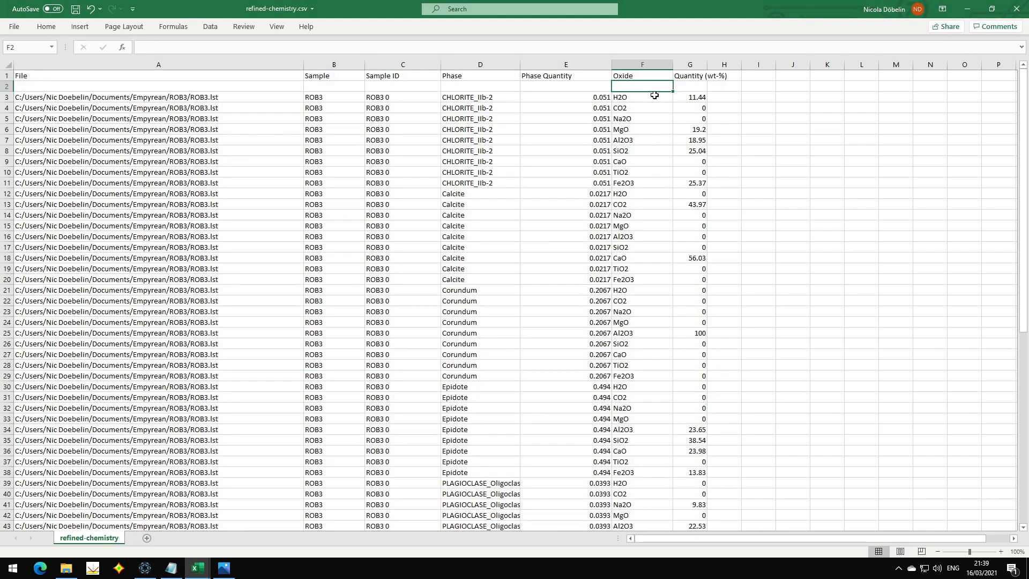
{"action": "left_click", "coordinate": [690, 86]}
{"action": "left_click", "coordinate": [585, 97]}
{"action": "left_click_drag", "start_coordinate": [601, 102], "coordinate": [697, 91]}
{"action": "left_click", "coordinate": [690, 76]}
{"action": "type", "text": "Chlorite"}
Move the Calcite name, phase quantity and oxide values into column H beside the chlorite data
{"action": "left_click", "coordinate": [481, 194]}
{"action": "left_click_drag", "start_coordinate": [510, 198], "coordinate": [729, 81]}
{"action": "left_click_drag", "start_coordinate": [604, 198], "coordinate": [734, 92]}
{"action": "left_click_drag", "start_coordinate": [691, 194], "coordinate": [694, 280]}
{"action": "left_click_drag", "start_coordinate": [707, 260], "coordinate": [730, 164]}
Move the Corundum oxide values, phase quantity and name into column I beside the calcite data
{"action": "left_click_drag", "start_coordinate": [693, 291], "coordinate": [764, 151]}
{"action": "left_click", "coordinate": [601, 290]}
{"action": "left_click_drag", "start_coordinate": [603, 286], "coordinate": [761, 79]}
{"action": "left_click_drag", "start_coordinate": [761, 76], "coordinate": [764, 188]}
{"action": "left_click", "coordinate": [493, 291]}
{"action": "left_click_drag", "start_coordinate": [496, 285], "coordinate": [759, 78]}
Move the Epidote name, phase quantity and oxide values into column J beside the corundum data
{"action": "left_click", "coordinate": [492, 386]}
{"action": "left_click_drag", "start_coordinate": [494, 382], "coordinate": [793, 78]}
{"action": "left_click", "coordinate": [601, 387]}
{"action": "left_click_drag", "start_coordinate": [601, 381], "coordinate": [794, 89]}
{"action": "left_click_drag", "start_coordinate": [692, 387], "coordinate": [794, 151]}
Move the plagioclase name and phase quantity to the head of column K
{"action": "scroll", "coordinate": [590, 343], "scroll_direction": "down", "scroll_amount": 1}
{"action": "left_click", "coordinate": [502, 449]}
{"action": "key", "text": "ctrl+x"}
{"action": "scroll", "coordinate": [665, 257], "scroll_direction": "up", "scroll_amount": 1}
{"action": "left_click", "coordinate": [827, 77]}
{"action": "key", "text": "ctrl+v"}
{"action": "left_click", "coordinate": [555, 484]}
{"action": "key", "text": "ctrl+x"}
{"action": "left_click", "coordinate": [830, 87]}
{"action": "key", "text": "ctrl+v"}
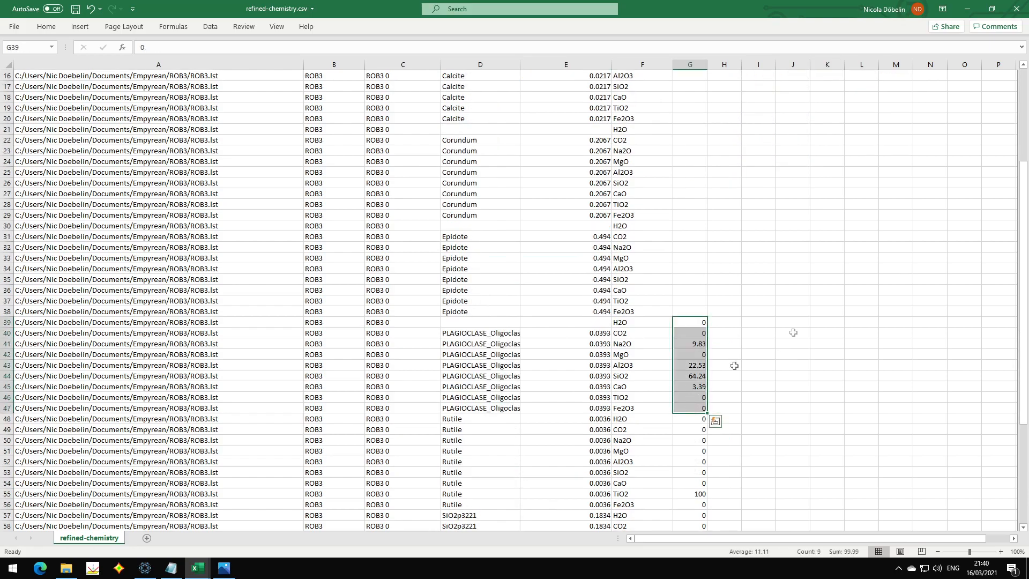
Move the Rutile and SiO2p3221 names and phase quantities to the heads of columns L and M
{"action": "left_click_drag", "start_coordinate": [480, 376], "coordinate": [537, 383]}
{"action": "left_click", "coordinate": [861, 87]}
{"action": "mouse_move", "coordinate": [864, 92]}
{"action": "left_mouse_down"}
{"action": "mouse_move", "coordinate": [938, 83]}
{"action": "mouse_move", "coordinate": [863, 89]}
{"action": "left_mouse_up"}
{"action": "left_click", "coordinate": [897, 76]}
{"action": "left_click", "coordinate": [928, 76]}
{"action": "left_click_drag", "start_coordinate": [925, 81], "coordinate": [896, 80]}
Move the Rutile oxide values under their heading in column L and the SiO2p3221 values into column M
{"action": "scroll", "coordinate": [703, 317], "scroll_direction": "down", "scroll_amount": 8}
{"action": "left_click_drag", "start_coordinate": [692, 323], "coordinate": [689, 528]}
{"action": "left_click_drag", "start_coordinate": [697, 280], "coordinate": [686, 461]}
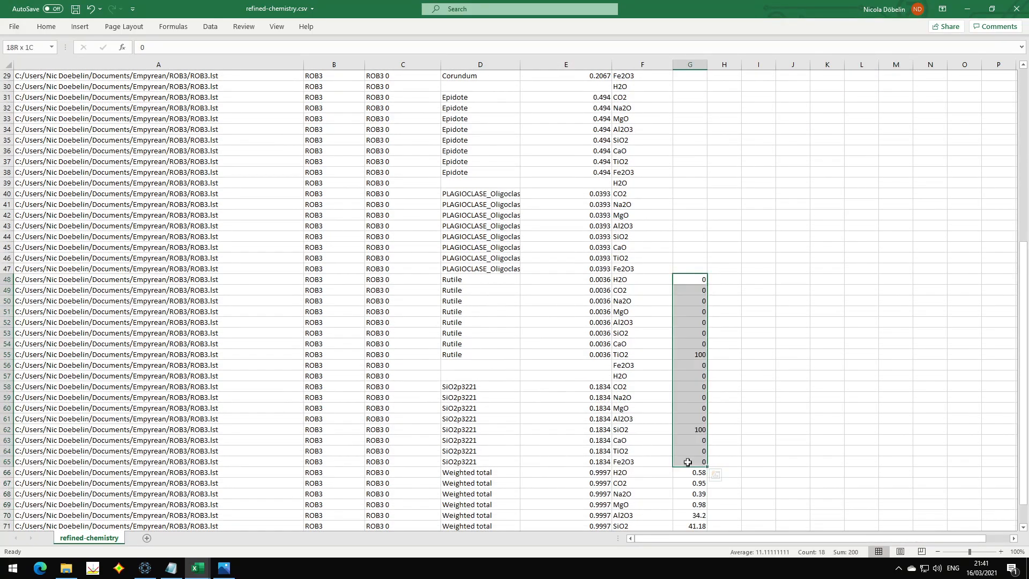
{"action": "key", "text": "ctrl+x"}
{"action": "scroll", "coordinate": [692, 375], "scroll_direction": "up", "scroll_amount": 10}
{"action": "left_click", "coordinate": [861, 97]}
{"action": "key", "text": "ctrl+v"}
{"action": "left_click_drag", "start_coordinate": [862, 193], "coordinate": [861, 279]}
{"action": "left_click_drag", "start_coordinate": [844, 248], "coordinate": [883, 152]}
Delete the File through Phase Quantity columns and clear the leftover rows below the oxide table
{"action": "left_click", "coordinate": [827, 258]}
{"action": "left_click_drag", "start_coordinate": [560, 65], "coordinate": [159, 65]}
{"action": "key", "text": "ctrl+minus"}
{"action": "left_click", "coordinate": [400, 344]}
{"action": "left_click_drag", "start_coordinate": [44, 193], "coordinate": [117, 497]}
{"action": "key", "text": "Delete"}
{"action": "scroll", "coordinate": [117, 497], "scroll_direction": "up", "scroll_amount": 10}
{"action": "left_click", "coordinate": [229, 194]}
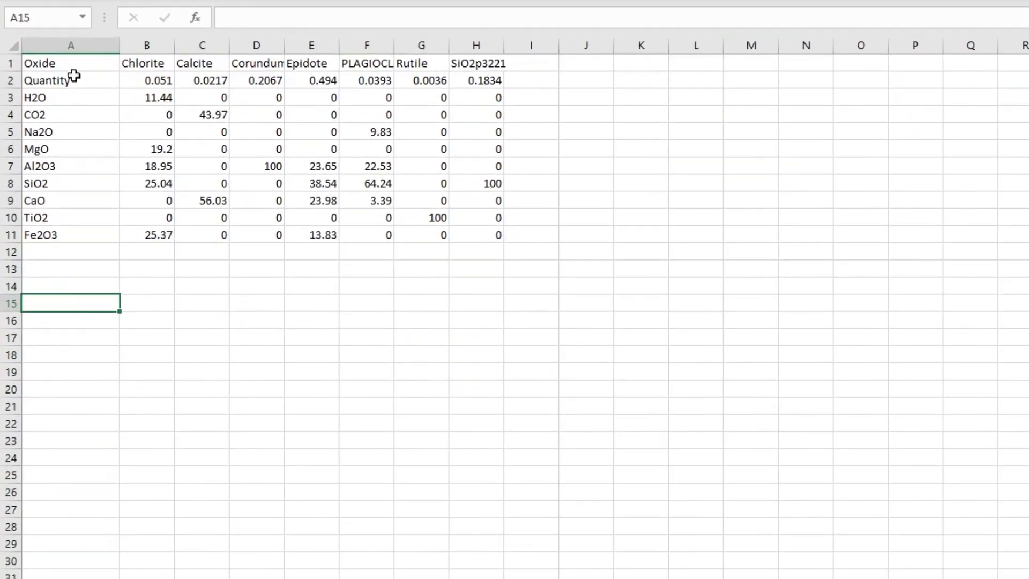
Copy the oxide labels H2O to Fe2O3 into column A below the table, starting at row 19
{"action": "left_click_drag", "start_coordinate": [53, 97], "coordinate": [53, 183]}
{"action": "key", "text": "ctrl+c"}
{"action": "left_click", "coordinate": [54, 269]}
{"action": "key", "text": "ctrl+v"}
Calculate the weighted oxide contributions with =B3*B$2 in B19 and fill the formula through H27
{"action": "left_click", "coordinate": [92, 268]}
{"action": "type", "text": "="}
{"action": "left_click", "coordinate": [97, 99]}
{"action": "type", "text": "*B$2"}
{"action": "key", "text": "Return"}
{"action": "left_click", "coordinate": [146, 372]}
{"action": "left_click_drag", "start_coordinate": [175, 381], "coordinate": [493, 510]}
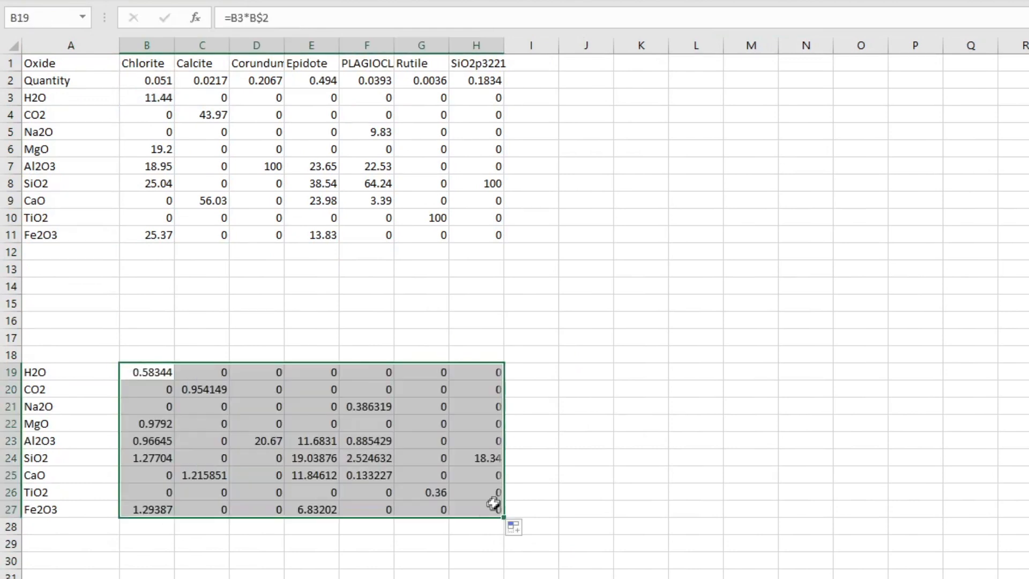
Normalize the formula in B19 to the sum of all phase quantities as =B3*(B$2/SUM($B$2:$H$2))
{"action": "left_click", "coordinate": [540, 367]}
{"action": "left_click", "coordinate": [160, 372]}
{"action": "left_click", "coordinate": [207, 379]}
{"action": "left_click", "coordinate": [259, 18]}
{"action": "key", "text": "Escape"}
{"action": "key", "text": "Left"}
{"action": "left_click", "coordinate": [252, 17]}
{"action": "type", "text": "(B$2"}
{"action": "type", "text": "/SUM("}
{"action": "left_click_drag", "start_coordinate": [147, 80], "coordinate": [459, 79]}
{"action": "type", "text": "))"}
{"action": "key", "text": "F4"}
{"action": "key", "text": "Return"}
Fill the normalized formula from B19 through H27
{"action": "left_click", "coordinate": [147, 372]}
{"action": "left_click_drag", "start_coordinate": [174, 380], "coordinate": [494, 514]}
{"action": "left_click", "coordinate": [418, 455]}
Add a Total column in I18 that sums each oxide row with =SUM(B19:H19), filled down to I27
{"action": "left_click", "coordinate": [538, 366]}
{"action": "left_click", "coordinate": [537, 357]}
{"action": "type", "text": "Total"}
{"action": "key", "text": "Return"}
{"action": "type", "text": "=SUM("}
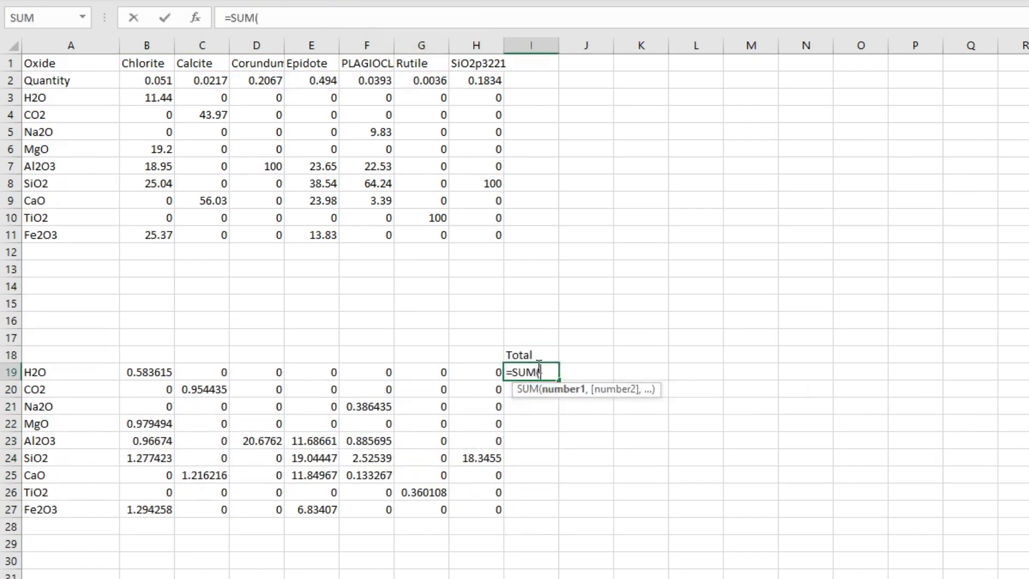
{"action": "left_click_drag", "start_coordinate": [147, 372], "coordinate": [476, 372]}
{"action": "key", "text": "Return"}
{"action": "left_click", "coordinate": [536, 373]}
{"action": "double_click", "coordinate": [559, 381]}
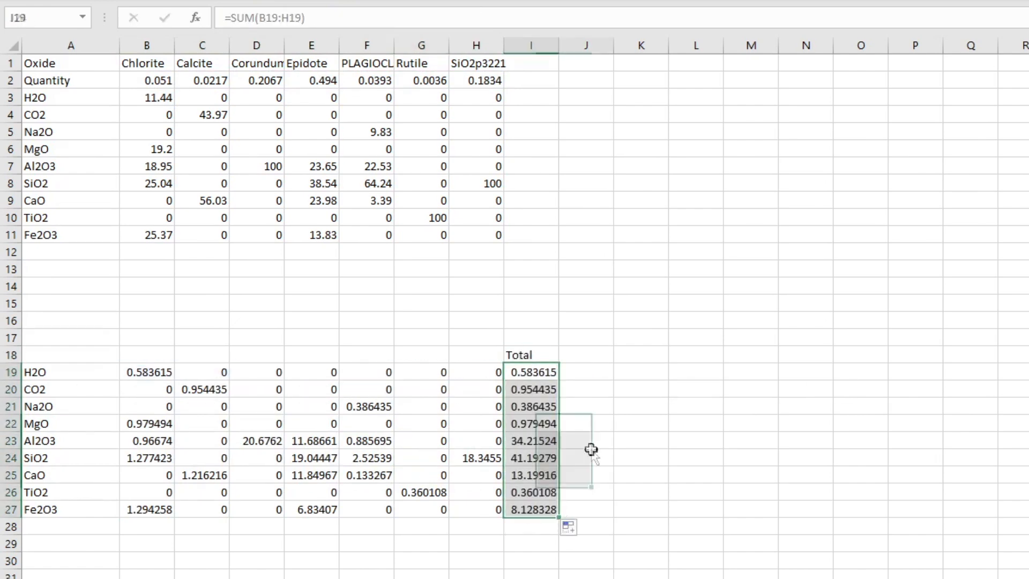
{"action": "left_click", "coordinate": [590, 448]}
{"action": "left_click", "coordinate": [641, 324]}
{"action": "left_click", "coordinate": [278, 271]}
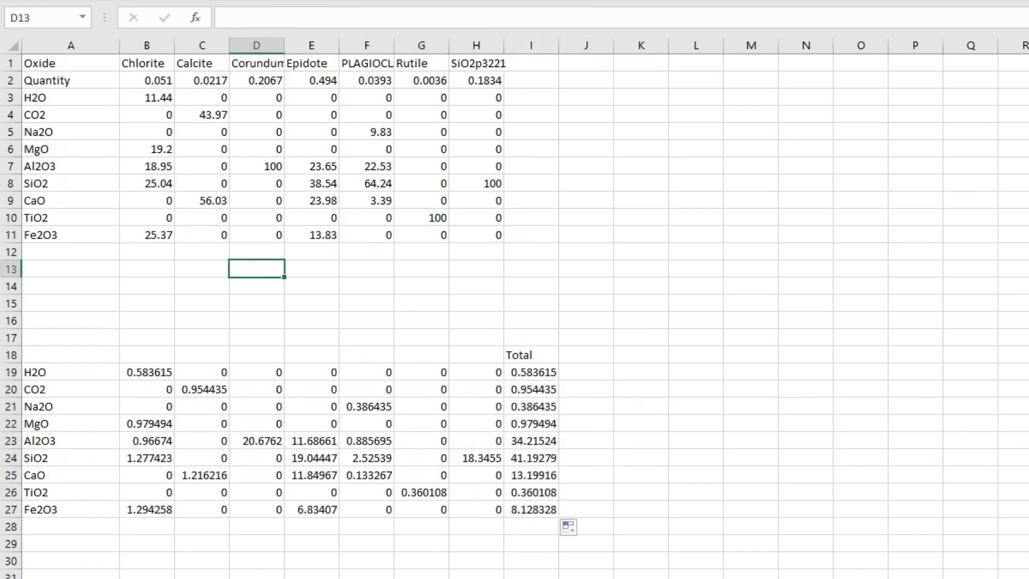
Clear the Corundum data in D1:D11 to exclude it from the totals, and check its contributions in D19:D27
{"action": "left_click", "coordinate": [545, 372]}
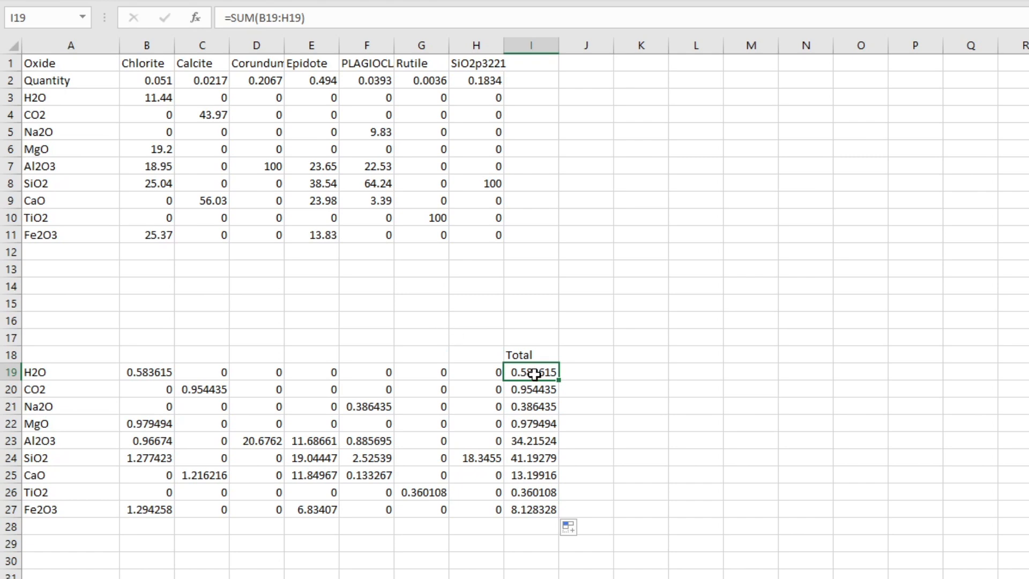
{"action": "left_click_drag", "start_coordinate": [263, 63], "coordinate": [270, 239]}
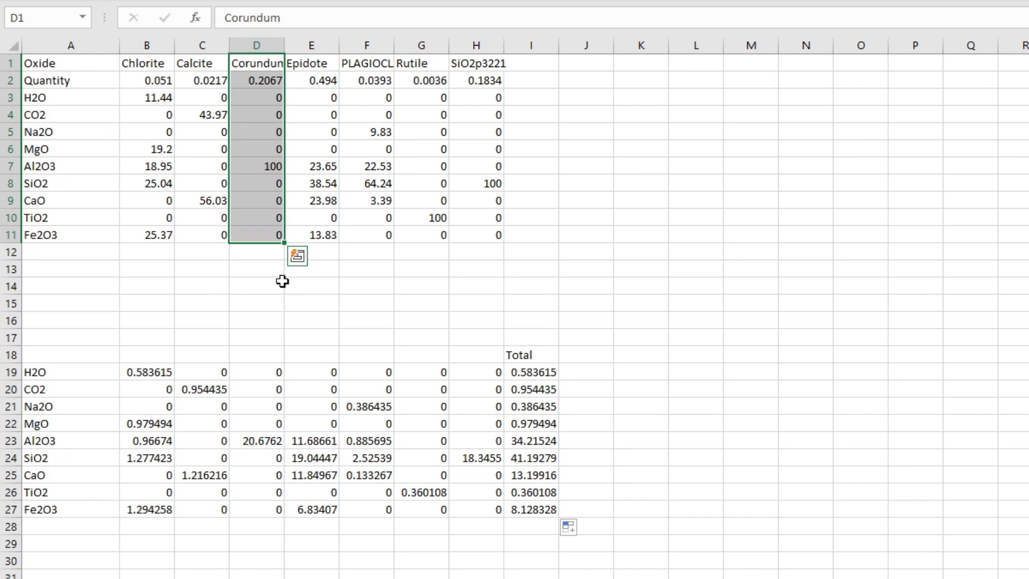
{"action": "key", "text": "Delete"}
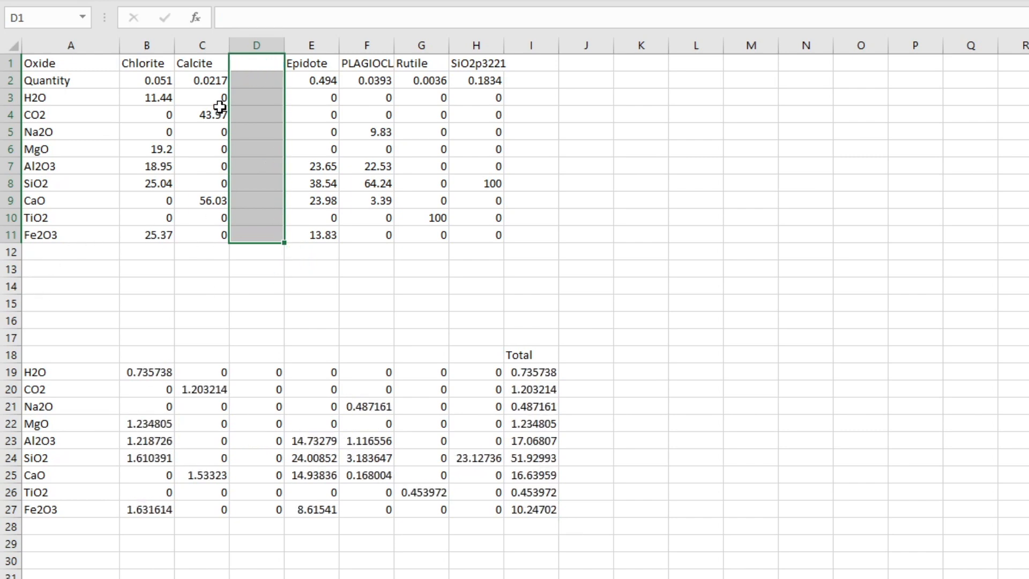
{"action": "left_click_drag", "start_coordinate": [254, 367], "coordinate": [254, 511]}
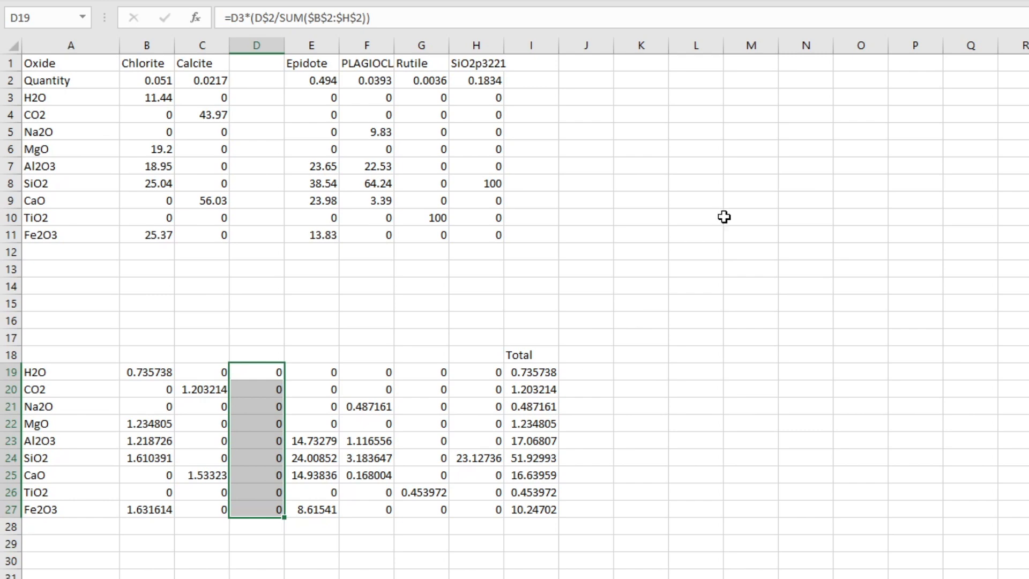
Copy the oxide labels and their totals from refined-chemistry.csv into XRF_ROB.xlsx, starting at G6 and H6
{"action": "left_click_drag", "start_coordinate": [1028, 0], "coordinate": [421, 132]}
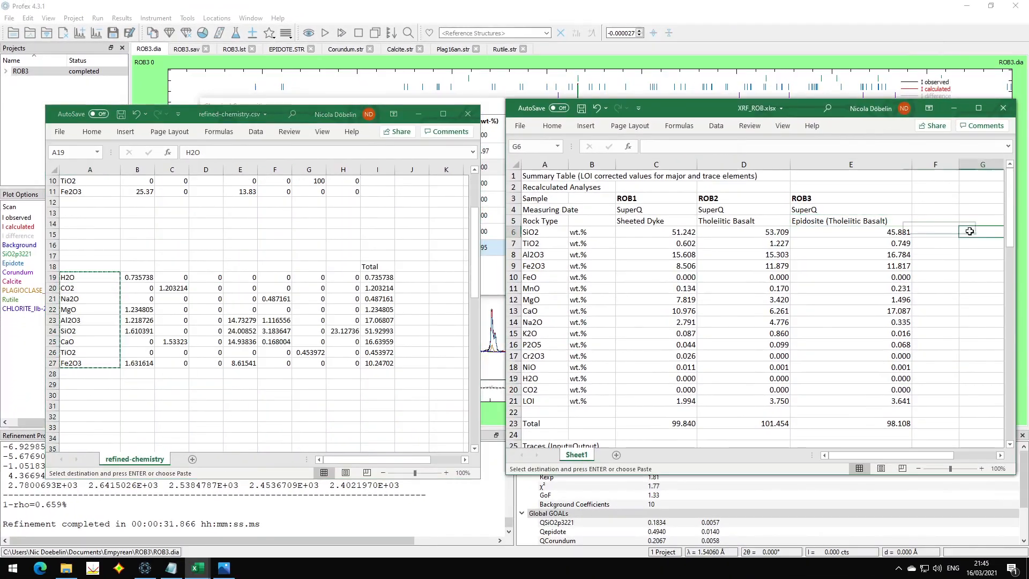
{"action": "key", "text": "ctrl+v"}
{"action": "left_click_drag", "start_coordinate": [378, 277], "coordinate": [377, 363]}
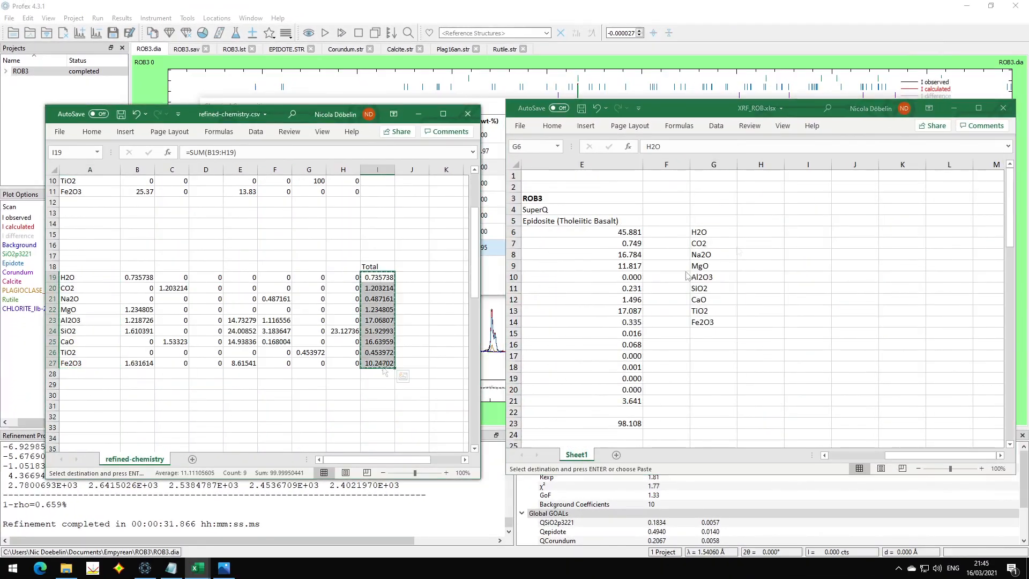
{"action": "key", "text": "ctrl+c"}
{"action": "left_click", "coordinate": [759, 232]}
{"action": "key", "text": "ctrl+v"}
Maximize XRF_ROB.xlsx and enter the heading XRD refinement in the column beside the ROB3 analysis
{"action": "left_click", "coordinate": [802, 336]}
{"action": "left_click", "coordinate": [808, 265]}
{"action": "left_click", "coordinate": [979, 108]}
{"action": "left_click", "coordinate": [676, 539]}
{"action": "left_click", "coordinate": [434, 122]}
{"action": "type", "text": "XRD refinement"}
{"action": "key", "text": "Return"}
Arrange the refined oxide totals in the XRD refinement column so each sits in its matching XRF oxide row
{"action": "left_click", "coordinate": [524, 133]}
{"action": "left_click_drag", "start_coordinate": [515, 138], "coordinate": [424, 292]}
{"action": "left_click", "coordinate": [524, 144]}
{"action": "left_click", "coordinate": [523, 155]}
{"action": "left_click_drag", "start_coordinate": [515, 161], "coordinate": [420, 202]}
{"action": "left_click", "coordinate": [524, 167]}
{"action": "left_click", "coordinate": [524, 178]}
{"action": "left_click", "coordinate": [523, 189]}
{"action": "left_click_drag", "start_coordinate": [515, 183], "coordinate": [421, 128]}
{"action": "left_click", "coordinate": [524, 201]}
{"action": "left_click", "coordinate": [524, 212]}
{"action": "left_click_drag", "start_coordinate": [515, 206], "coordinate": [421, 150]}
{"action": "left_click", "coordinate": [524, 222]}
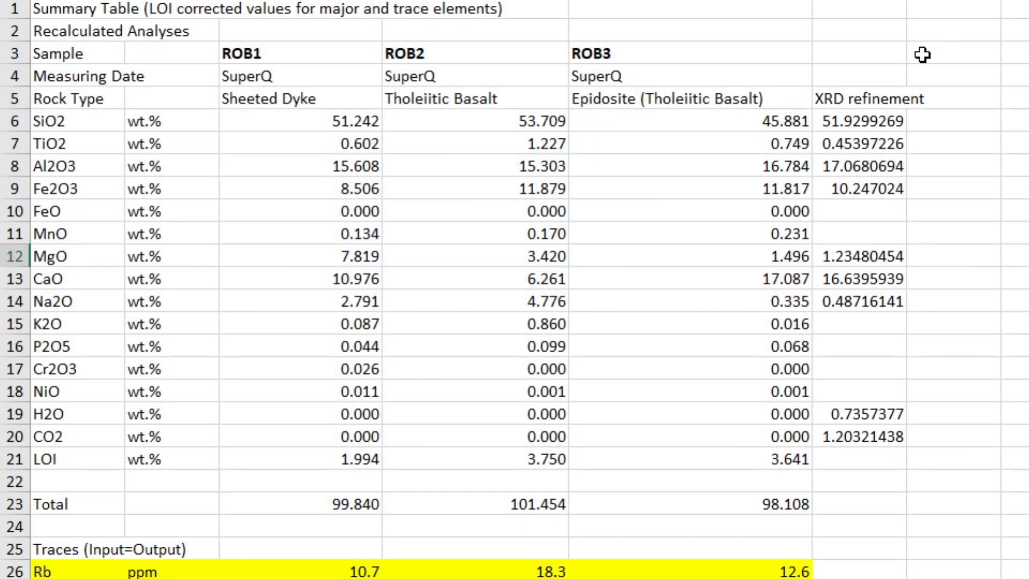
{"action": "left_click", "coordinate": [859, 114]}
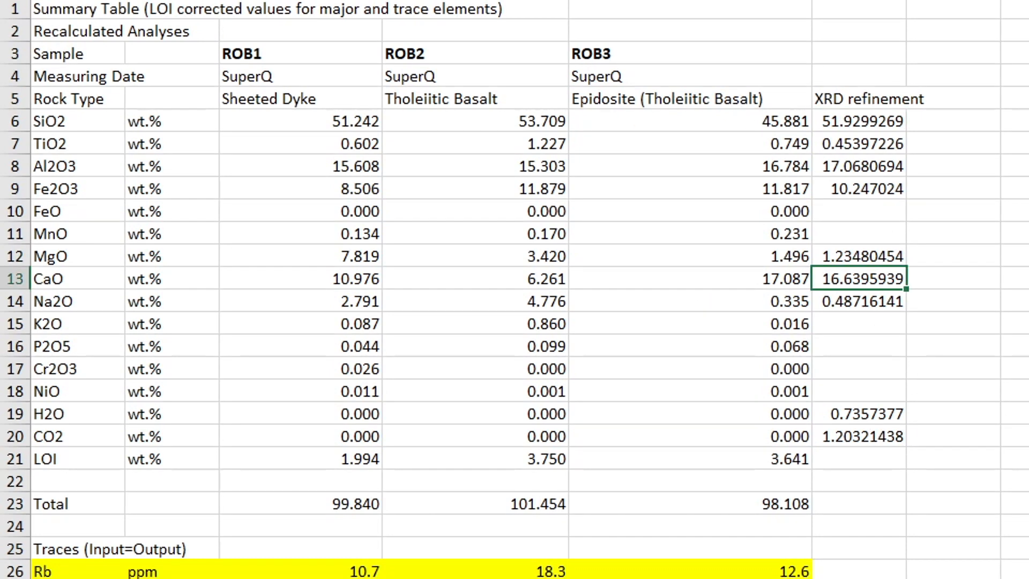